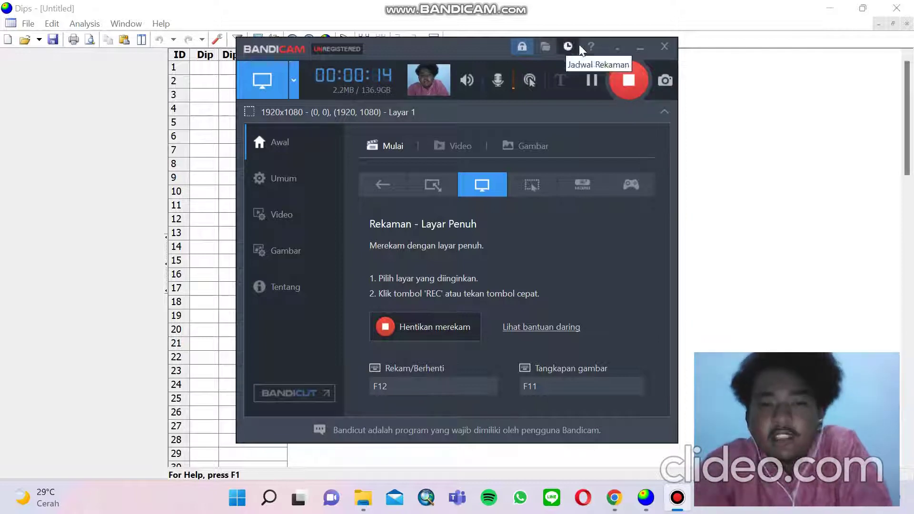
- Switch to the browser, copy range A2:B62 from the Kekar sheet of Data Pengolahan Dips, and return to Dips
left_click(624, 43)
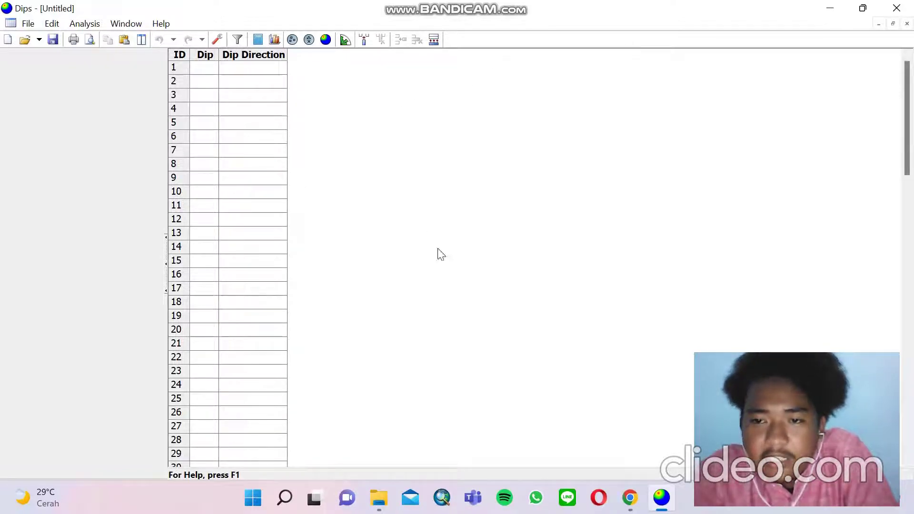
left_click(630, 497)
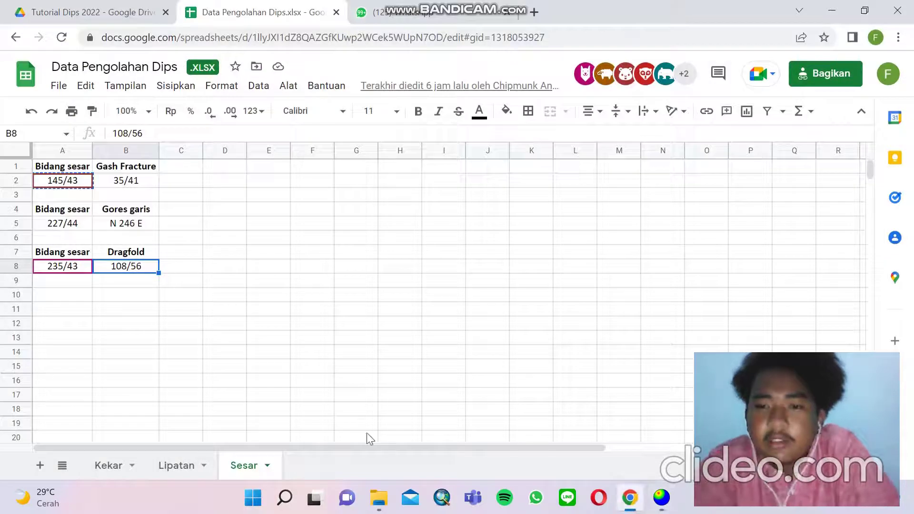
left_click(110, 466)
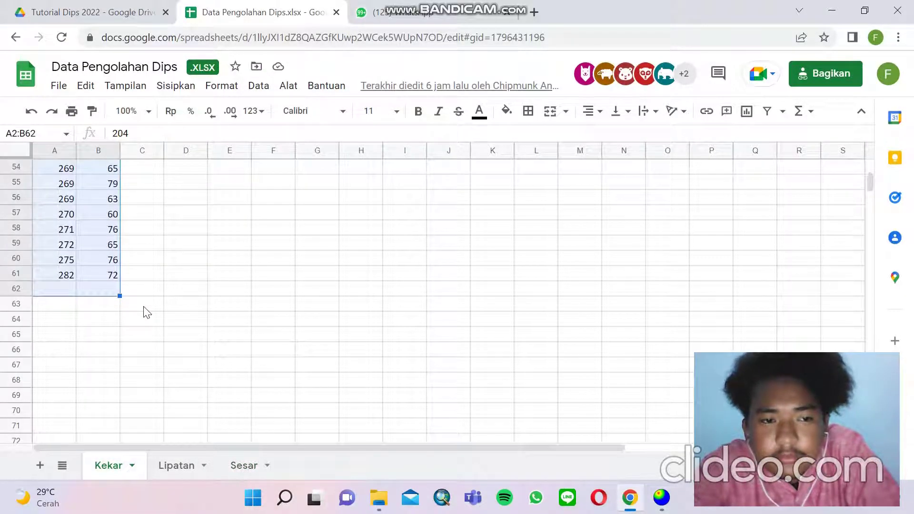
key("ctrl+c")
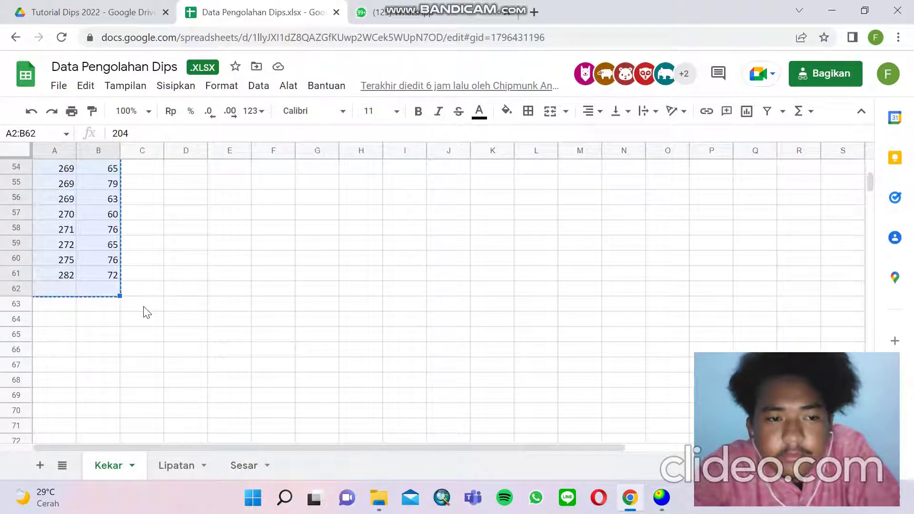
left_click(663, 498)
left_click(204, 69)
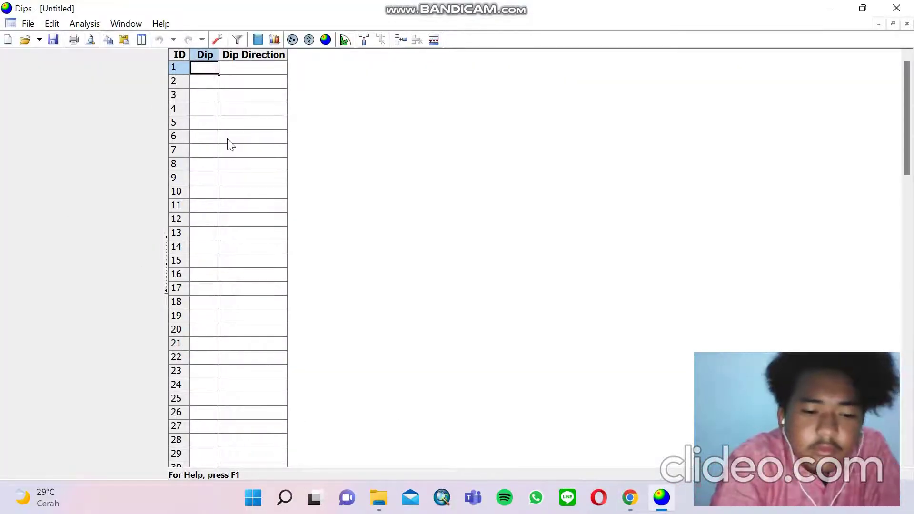
left_click(229, 140)
key("ctrl+v")
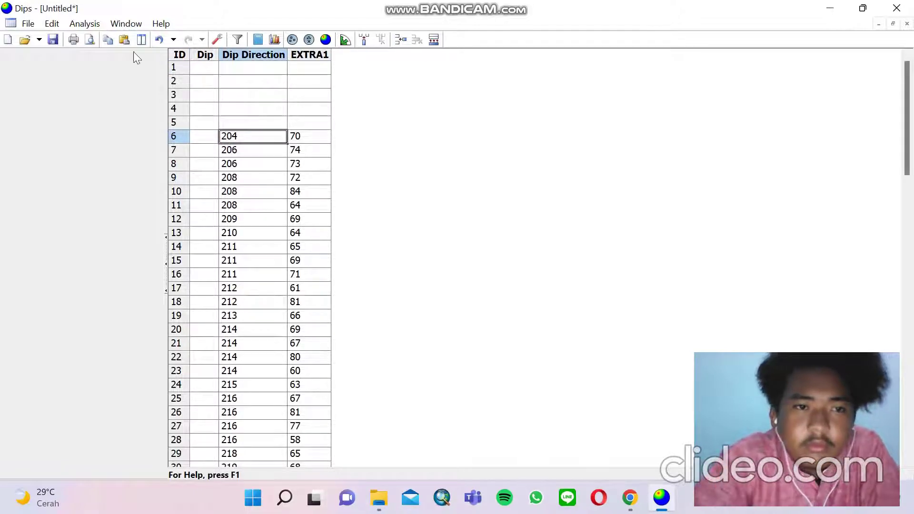
left_click(159, 40)
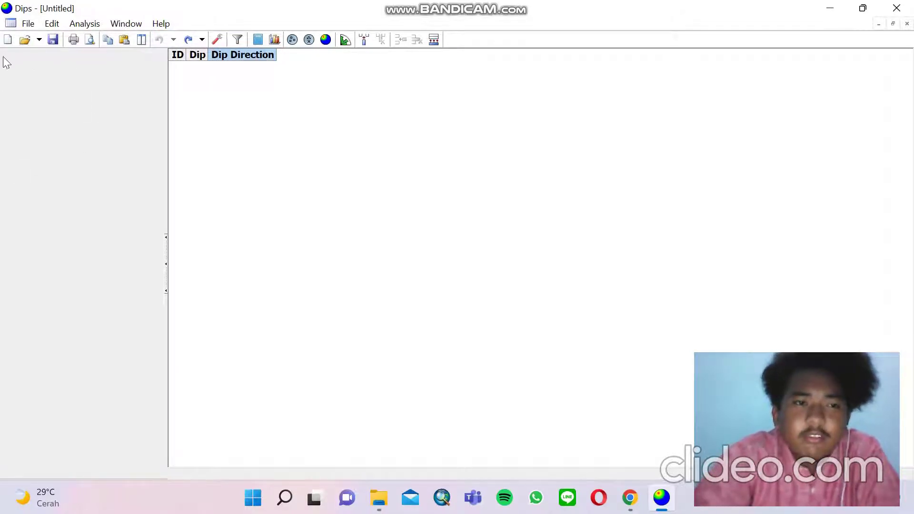
- Create a new document and paste the copied joint data into the table starting at the Dip cell of row 1
left_click(6, 40)
left_click(203, 71)
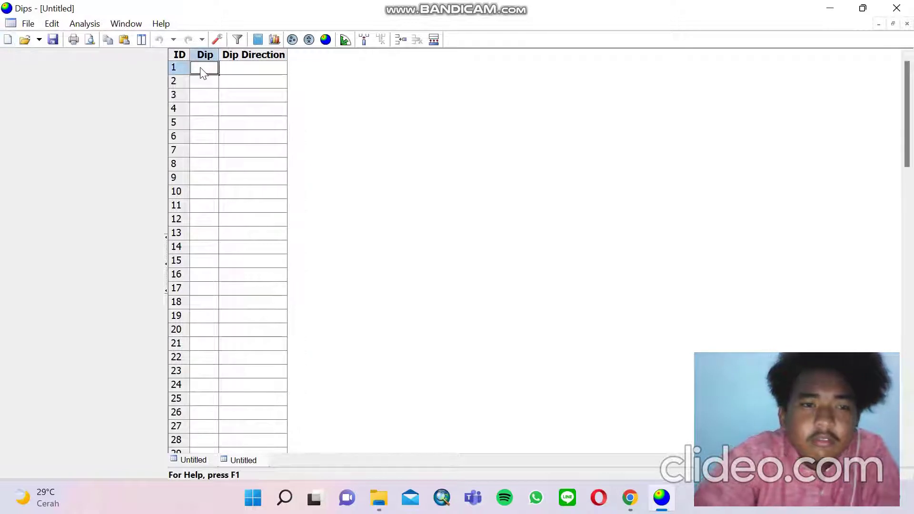
key("ctrl+v")
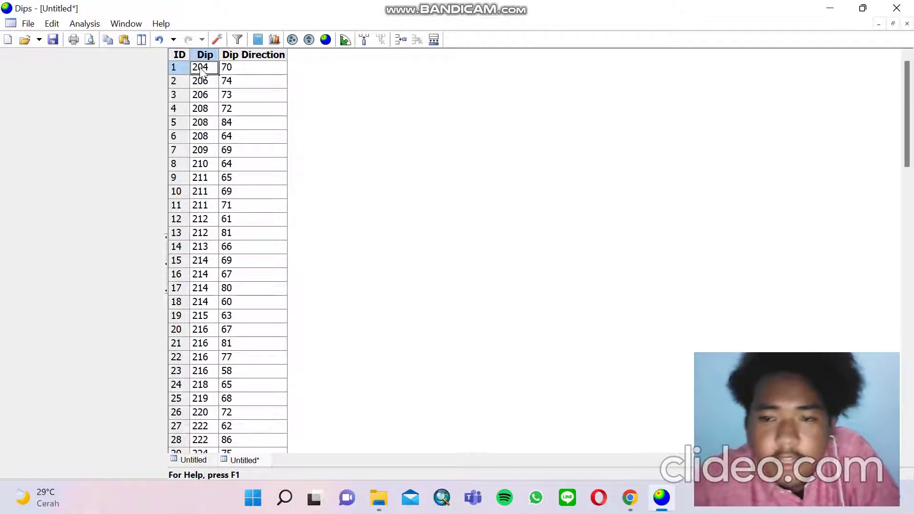
- Set the project's global orientation format to Strike (Right) / Dip
left_click(216, 40)
left_click(486, 181)
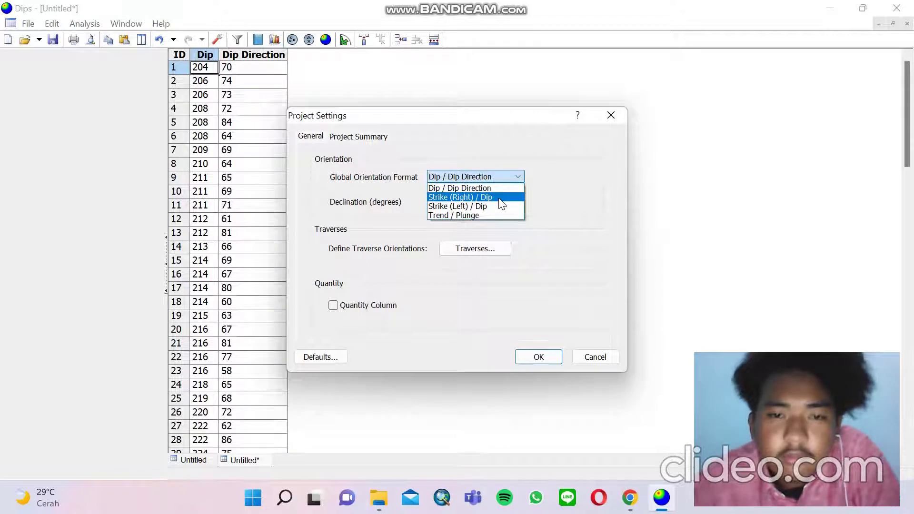
left_click(499, 198)
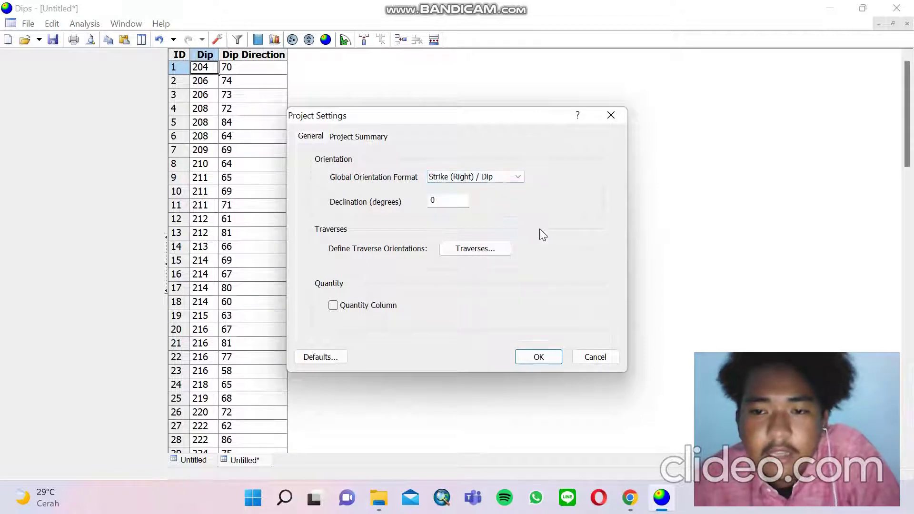
left_click(528, 357)
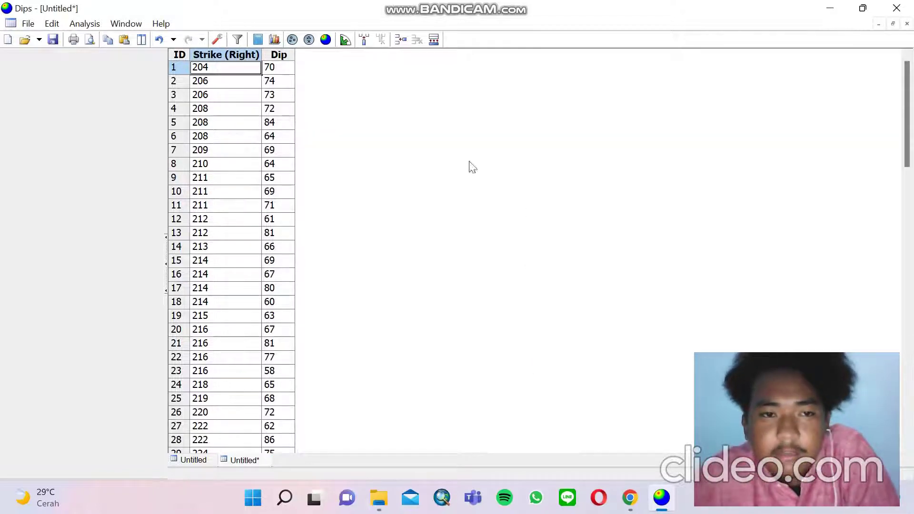
- Plot the joint data as a contoured stereonet using the Contour Preset
left_click(326, 40)
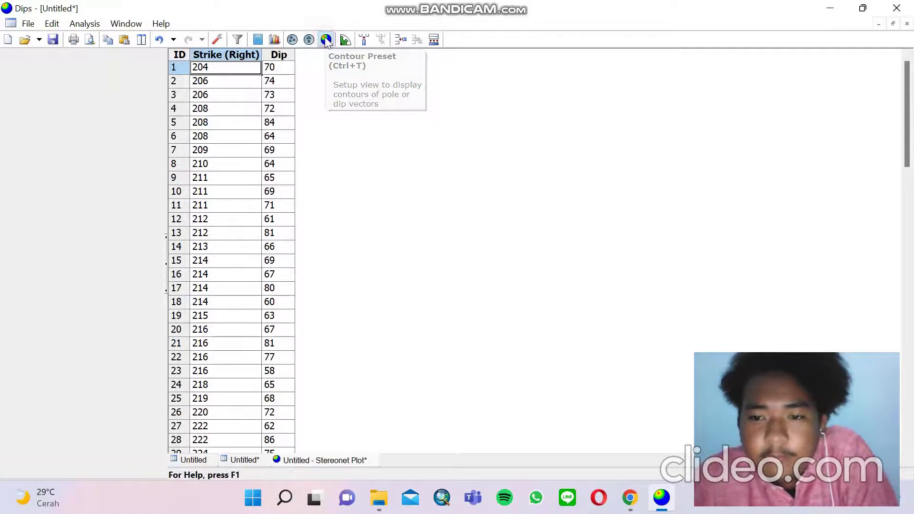
scroll(477, 264, "up", 2)
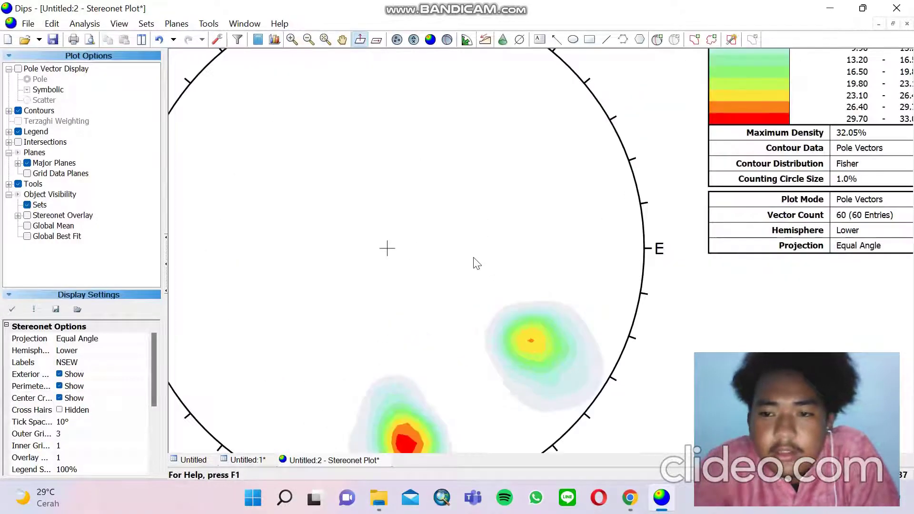
left_click(344, 41)
left_click_drag(374, 269, 333, 172)
scroll(342, 270, "up", 2)
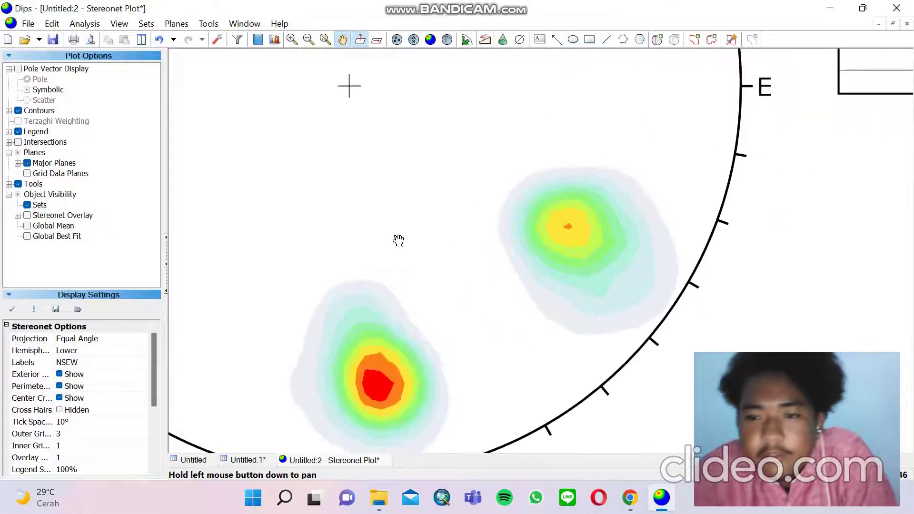
- Add a user plane at the red maximum, orientation 265/75, labelled MAX 1, with only its pole and label visible
left_click(657, 40)
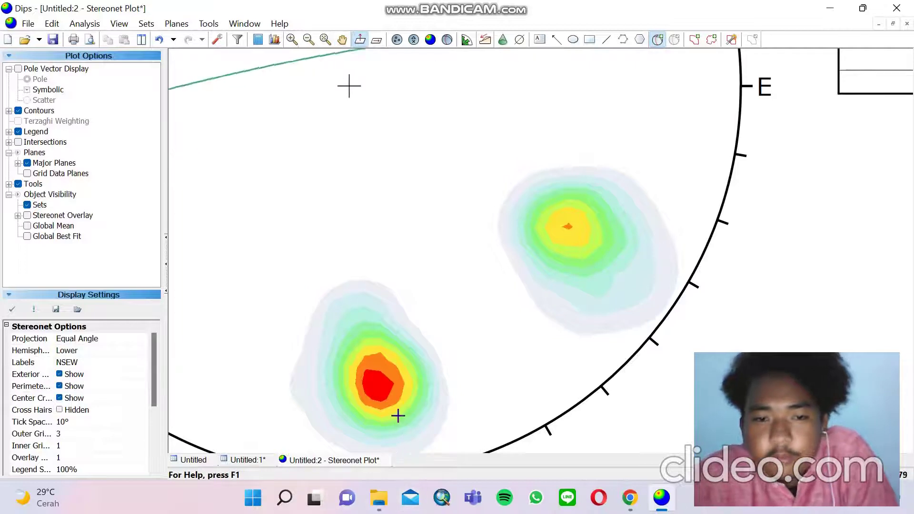
scroll(365, 384, "up", 1)
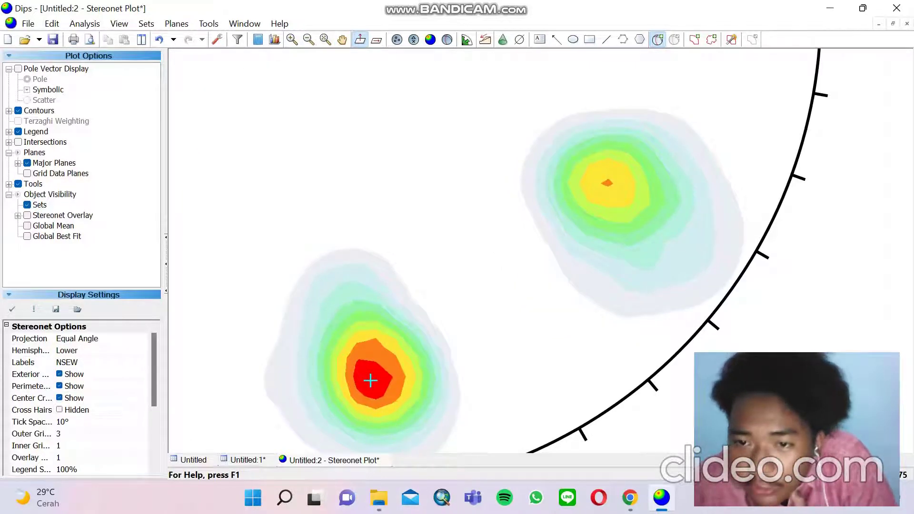
left_click(370, 381)
left_click(490, 195)
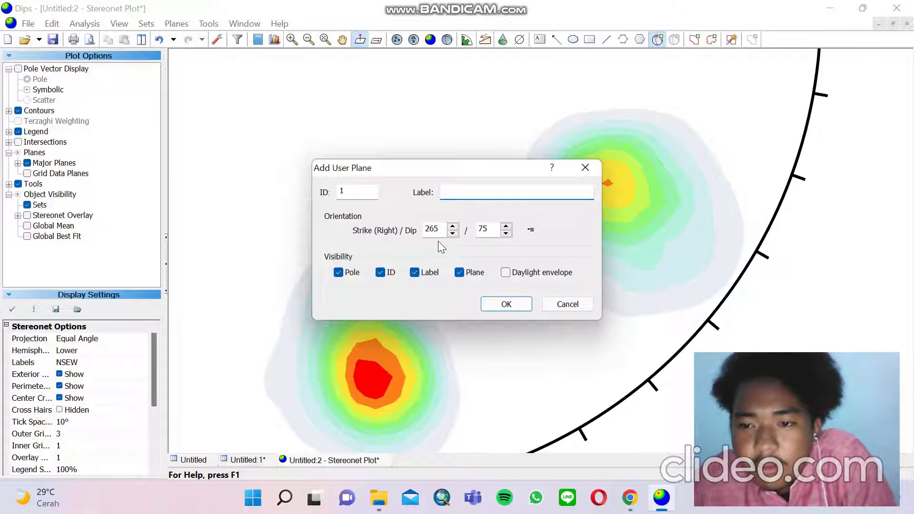
type("MAX 1")
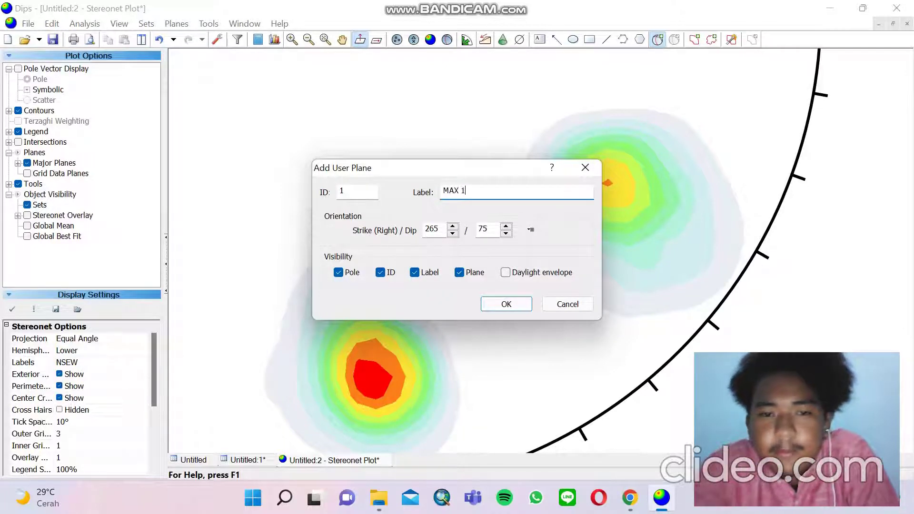
left_click(458, 273)
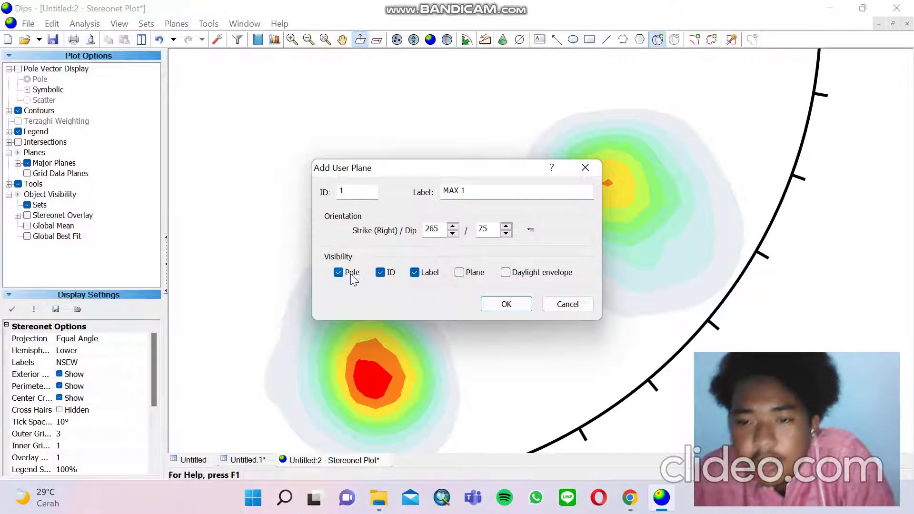
left_click(379, 273)
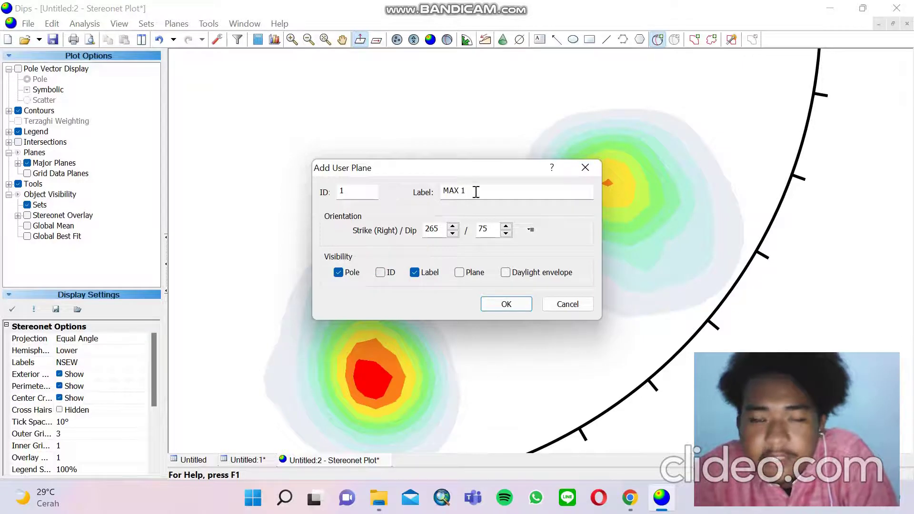
left_click_drag(475, 191, 434, 209)
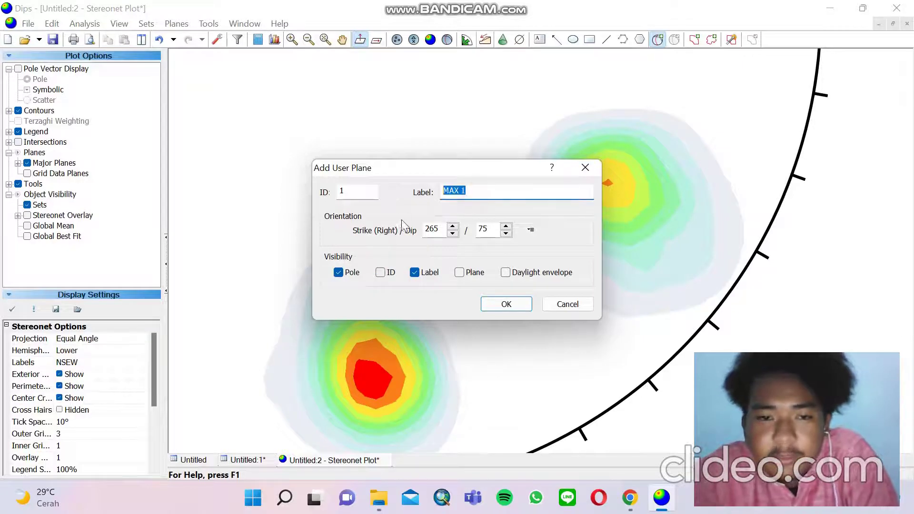
left_click(515, 307)
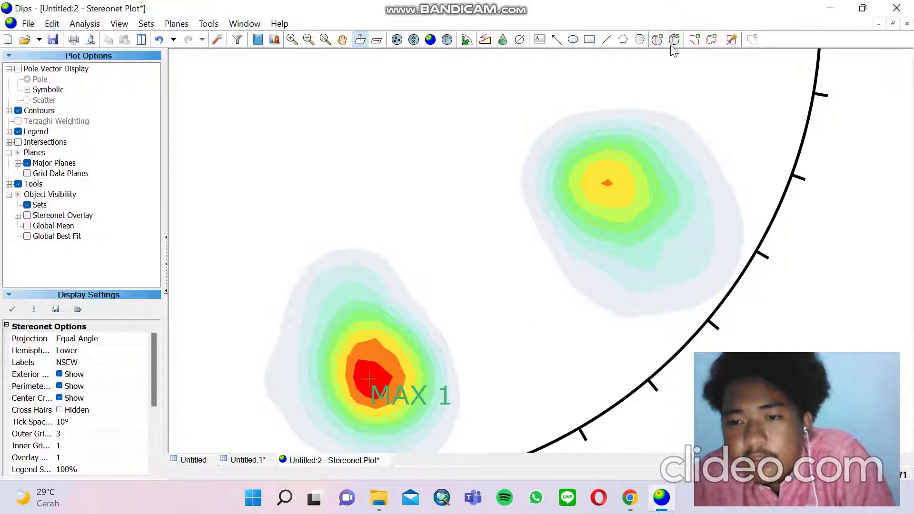
- Add a user plane at the centre of the second concentration, orientation 213/67, labelled MAX 2, with only pole and label visible
left_click(658, 39)
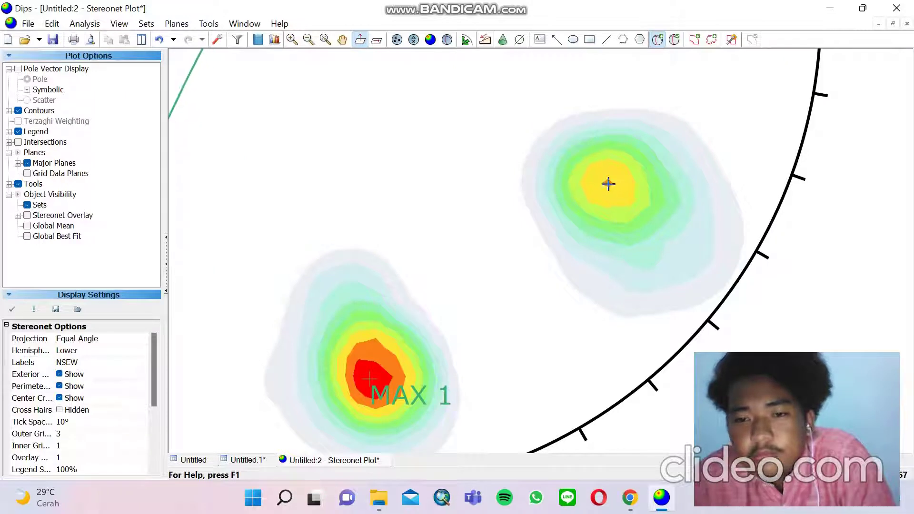
left_click(606, 184)
left_click(534, 197)
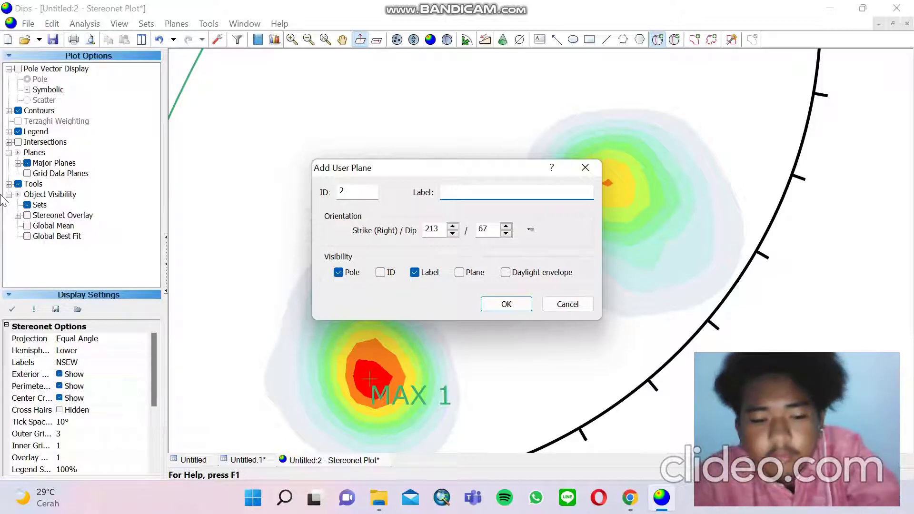
type("MAX")
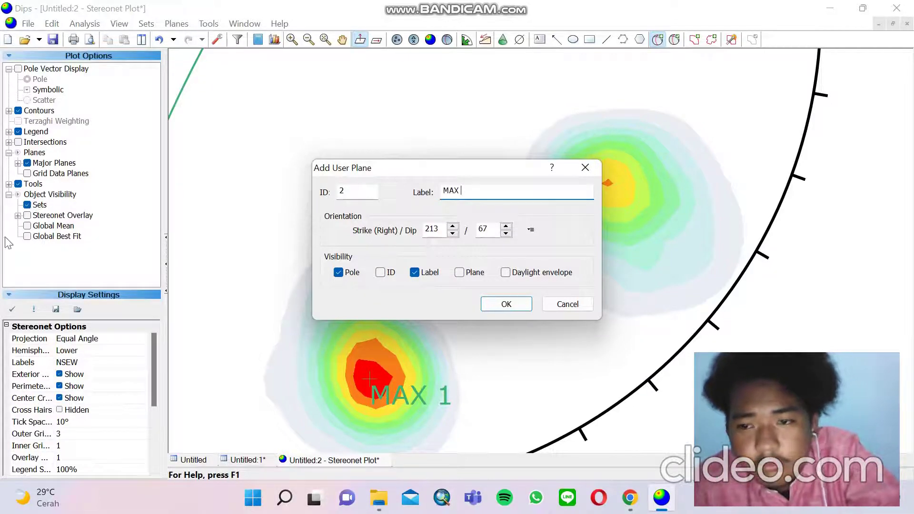
type(" 1 MAX")
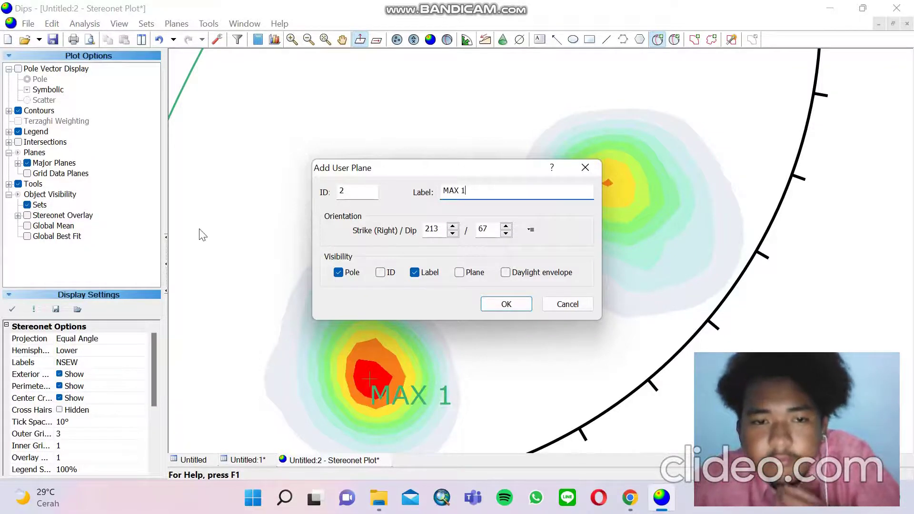
key("BackSpace")
type("2")
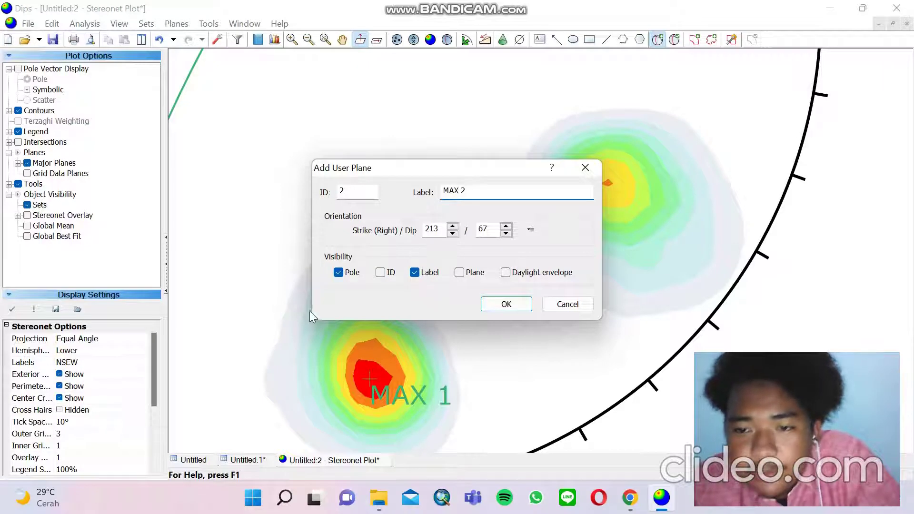
left_click(506, 303)
- Add a user plane at the MAX 1 pole, orientation 265/75, labelled P1, with only its label and plane visible
scroll(488, 283, "down", 5)
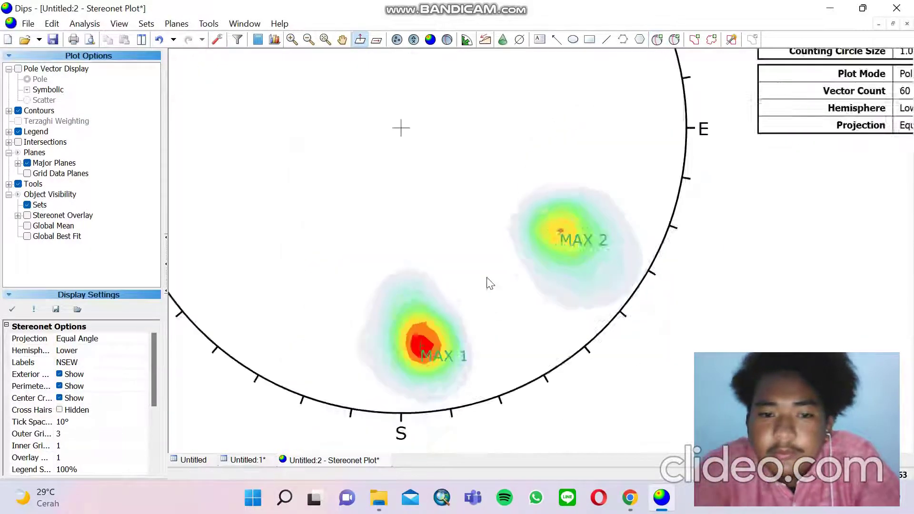
left_click(342, 39)
left_click_drag(480, 89, 429, 134)
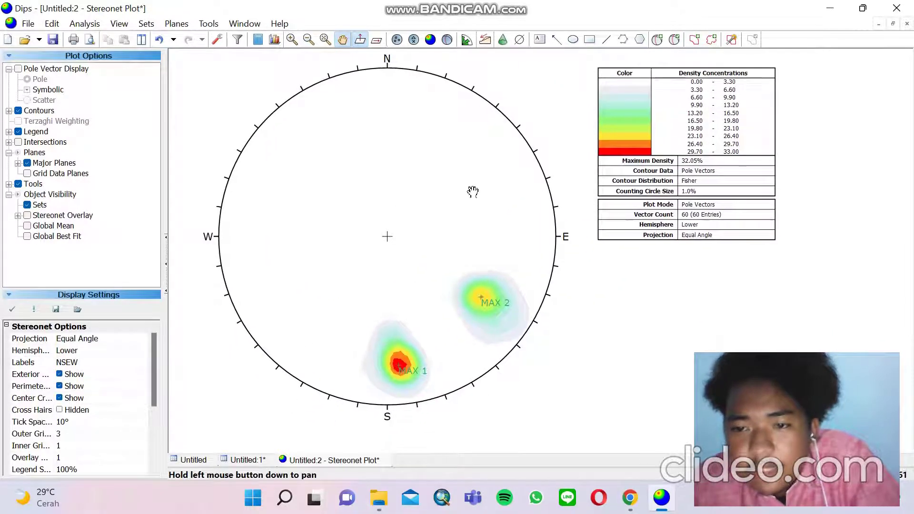
scroll(472, 194, "up", 2)
left_click_drag(421, 208, 443, 96)
scroll(426, 255, "up", 3)
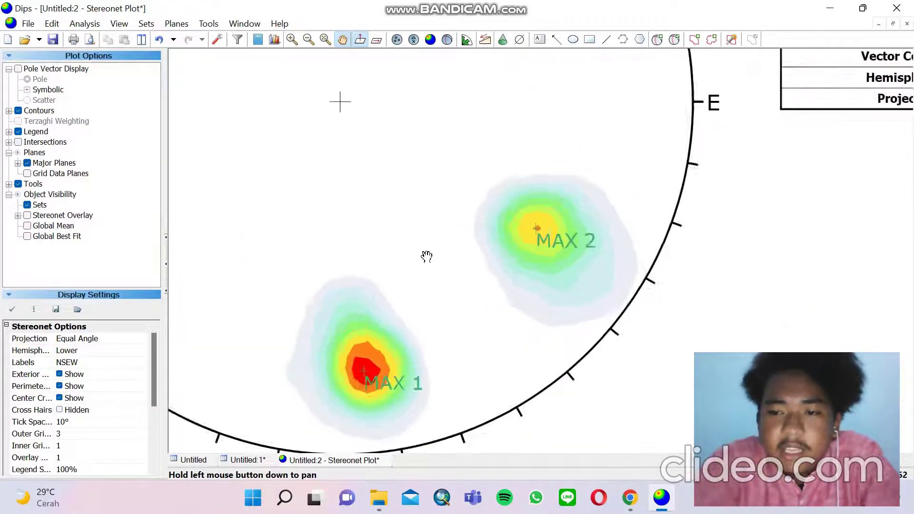
left_click(659, 40)
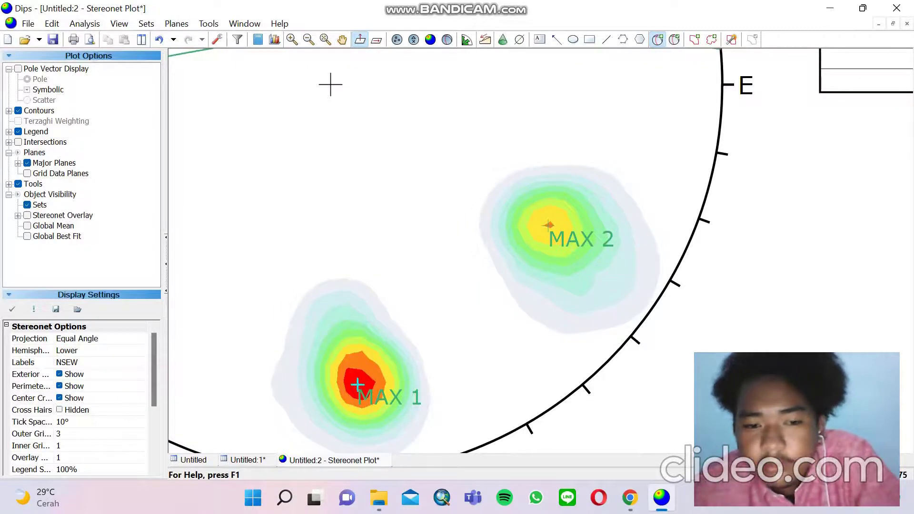
left_click(357, 384)
left_click(525, 186)
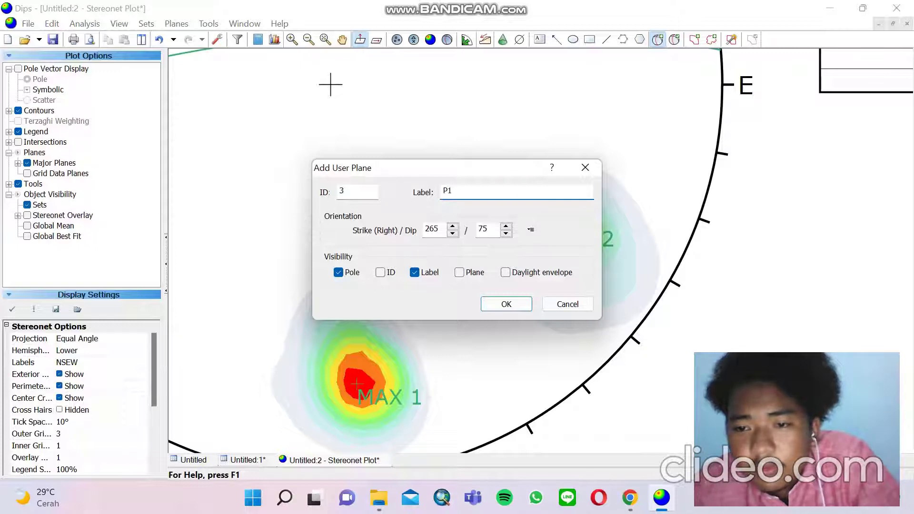
left_click(464, 272)
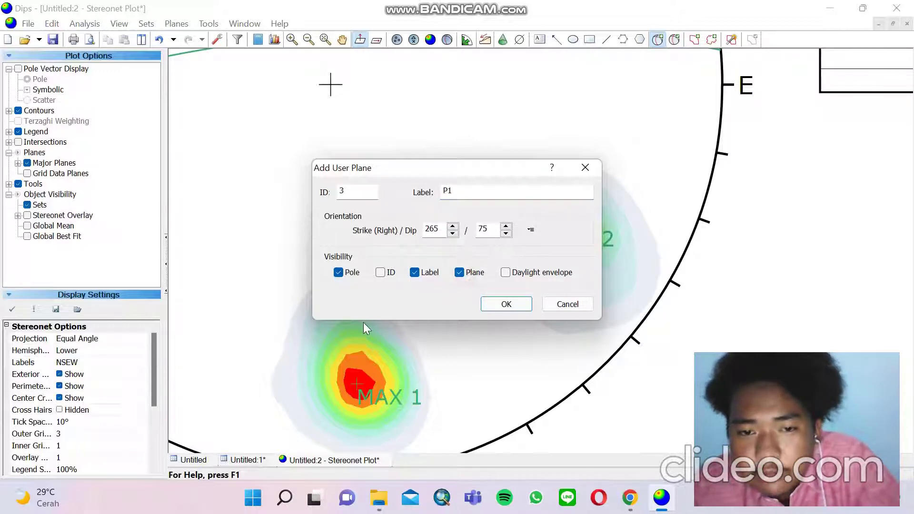
left_click(351, 273)
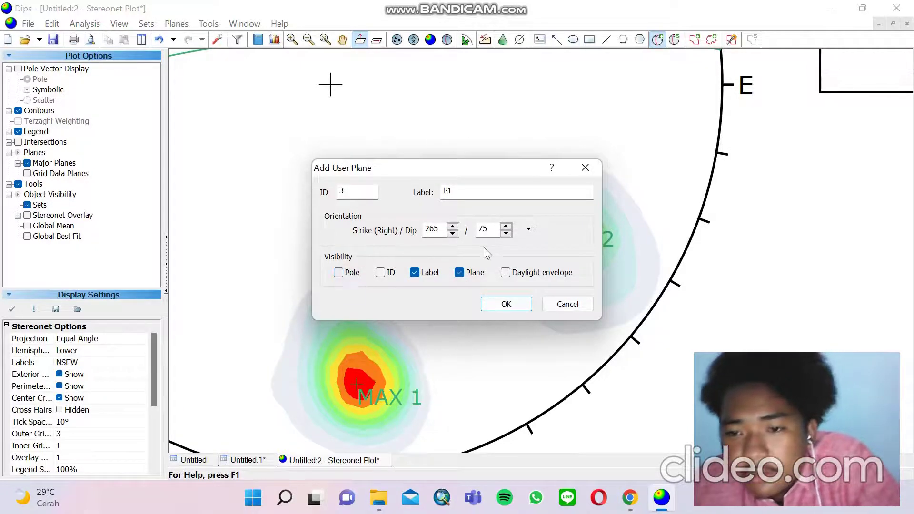
left_click(505, 305)
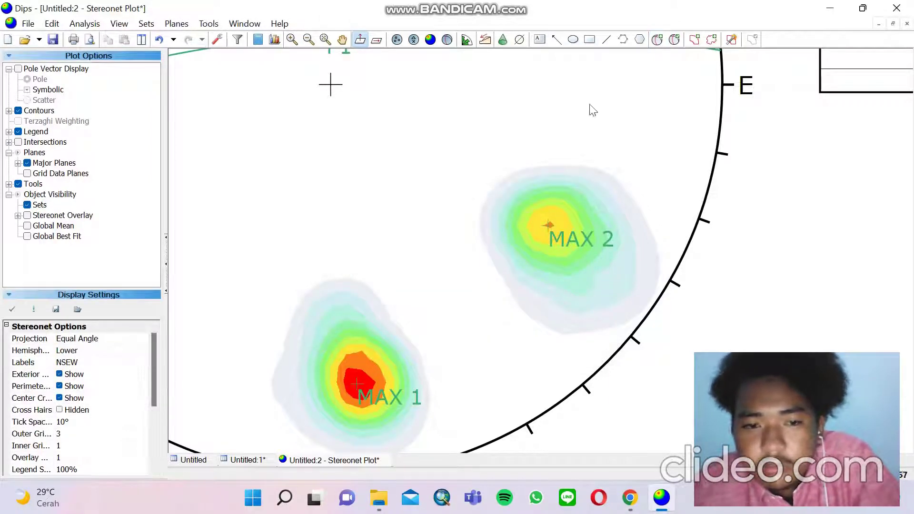
- Add a user plane at the MAX 2 pole, orientation 213/68, labelled P2, with only its label and plane visible
left_click(657, 39)
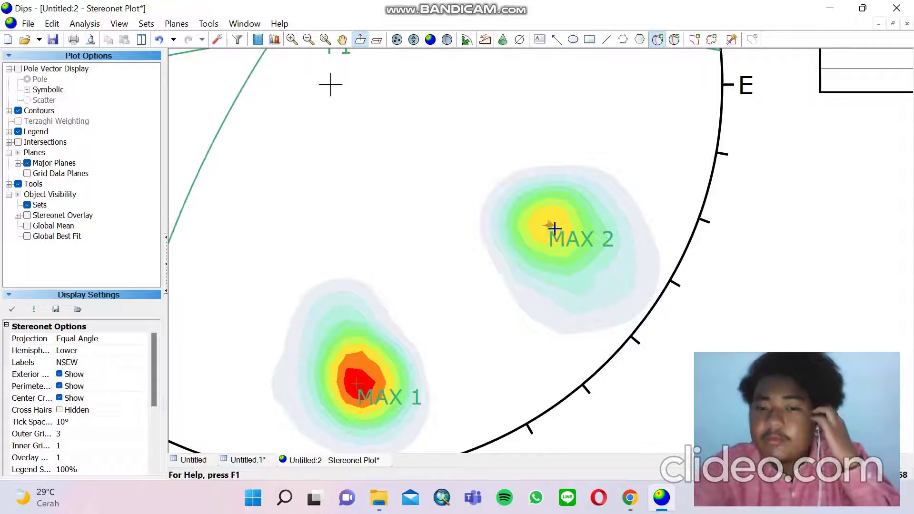
left_click(553, 228)
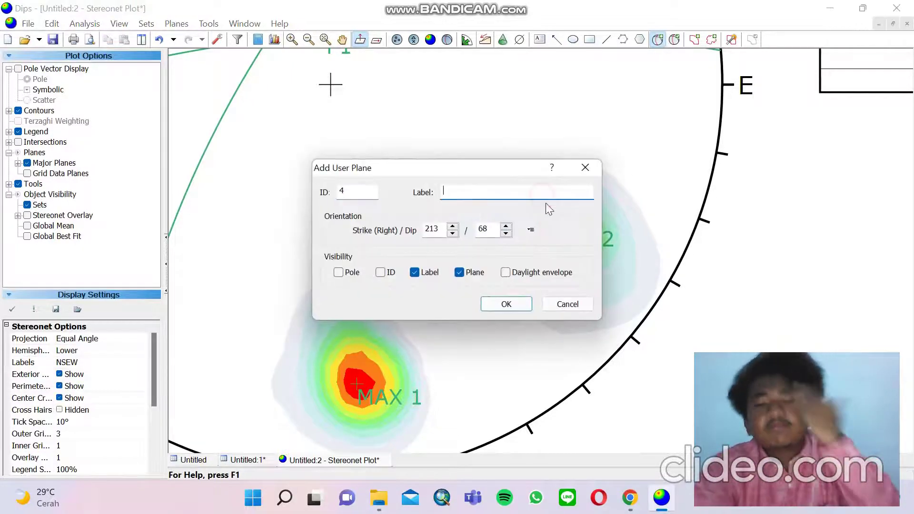
type("P2")
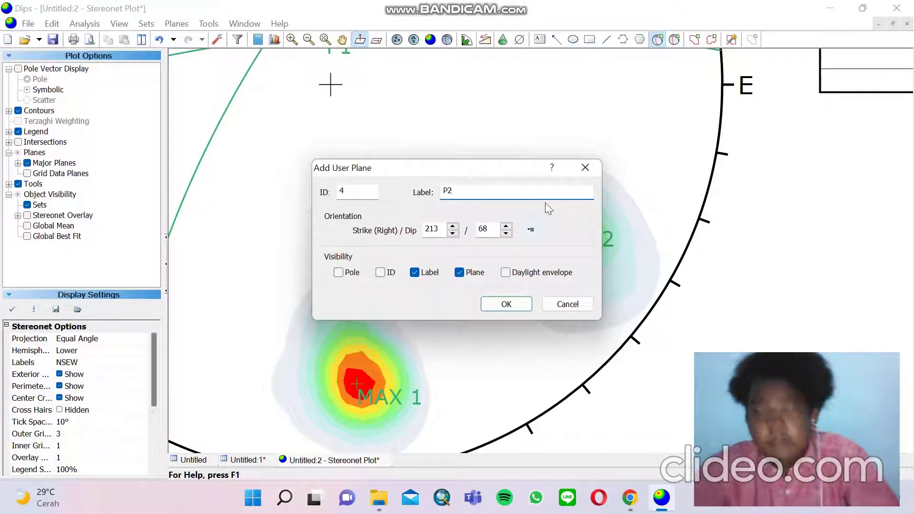
left_click(504, 306)
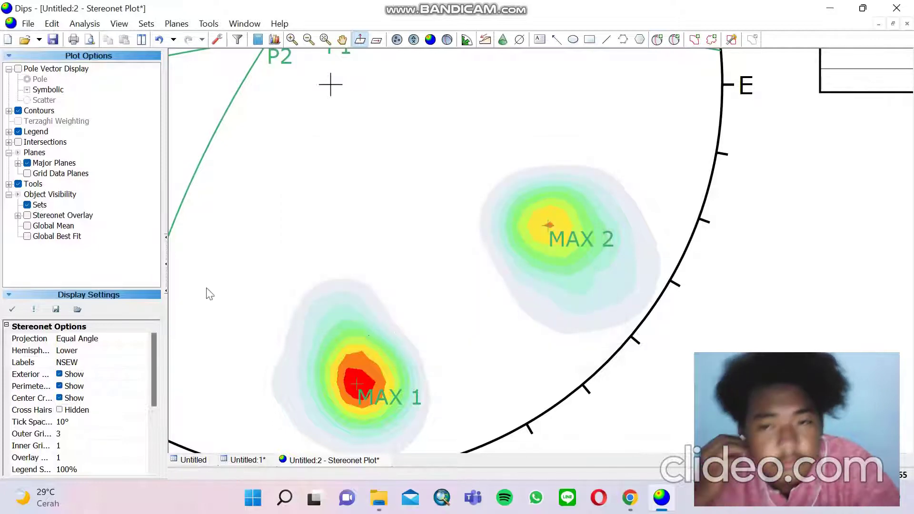
- Add a user plane at the intersection of P1 and P2, orientation 37/22, labelled SIGMA 2, with only its pole and label visible
scroll(428, 139, "down", 3)
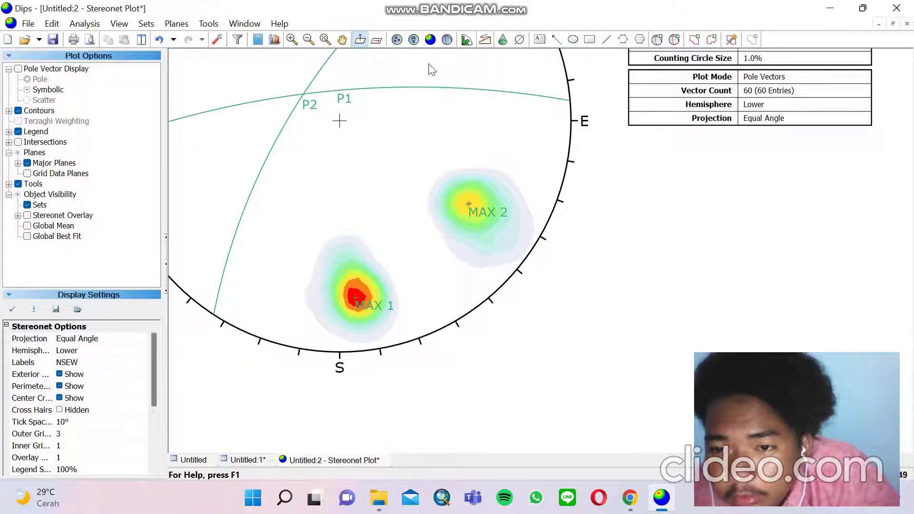
left_click(341, 39)
left_click_drag(321, 121, 367, 163)
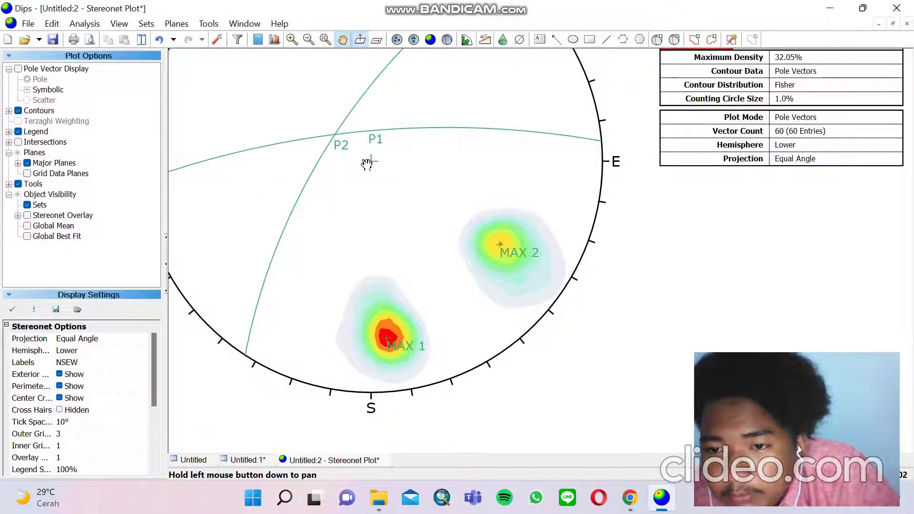
scroll(368, 163, "up", 2)
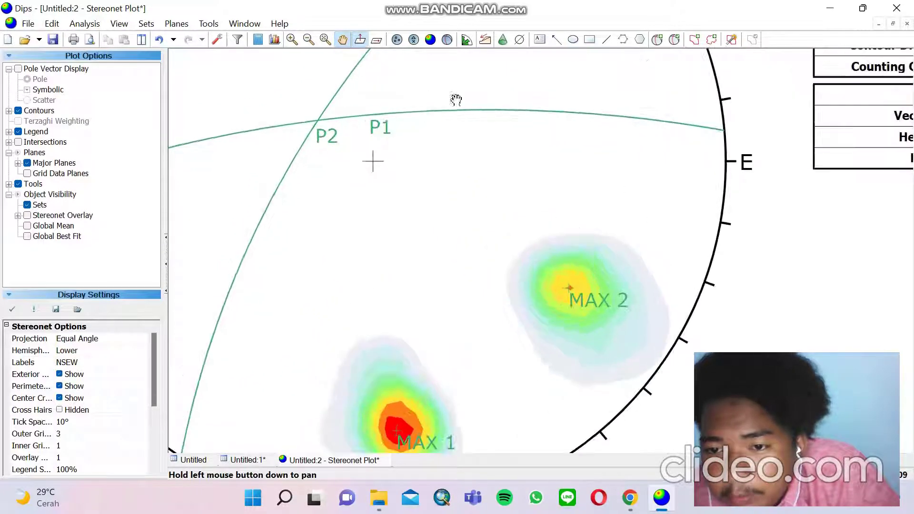
left_click(659, 40)
scroll(267, 150, "up", 3)
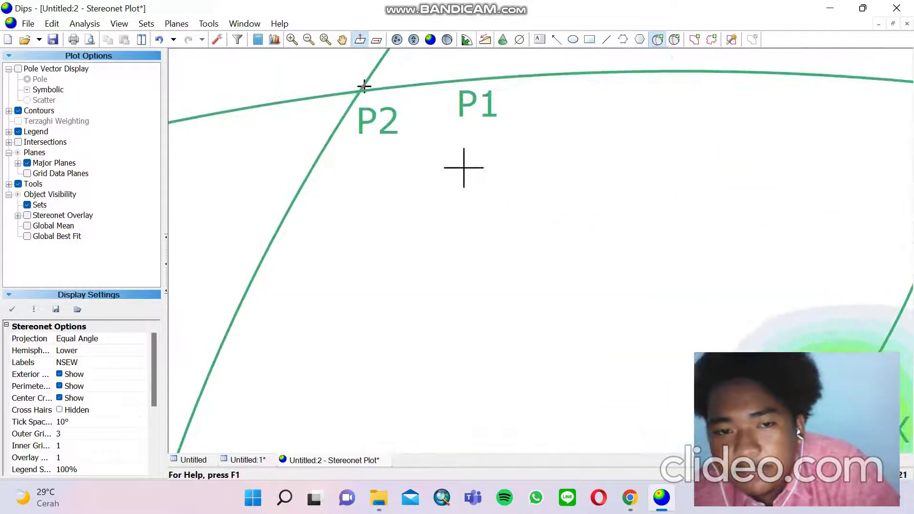
left_click(365, 86)
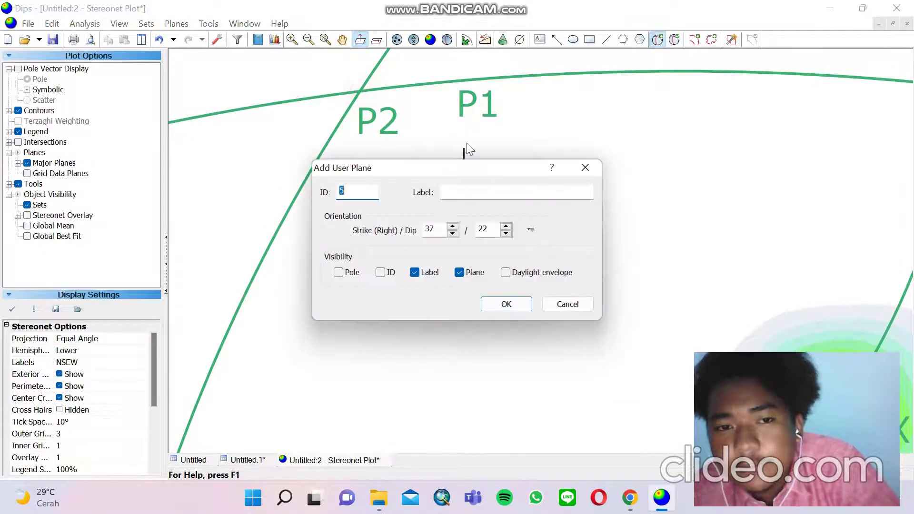
left_click(523, 187)
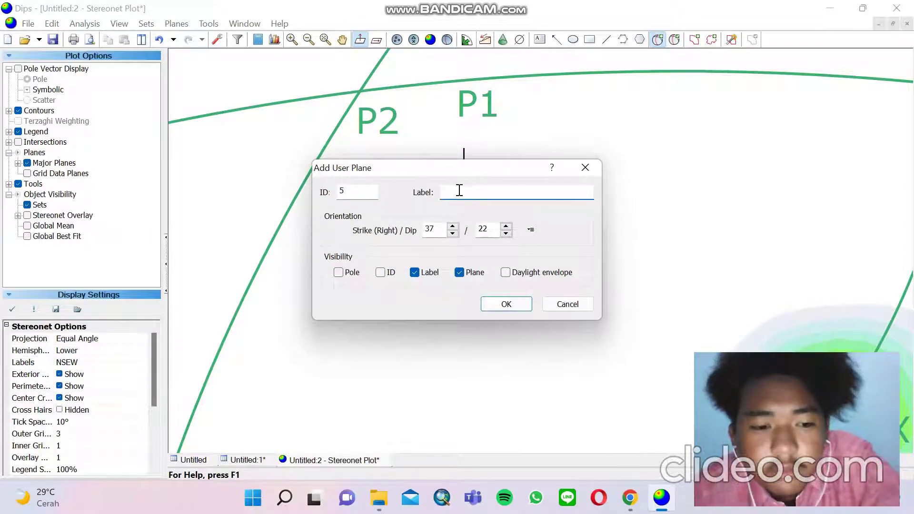
key("BackSpace")
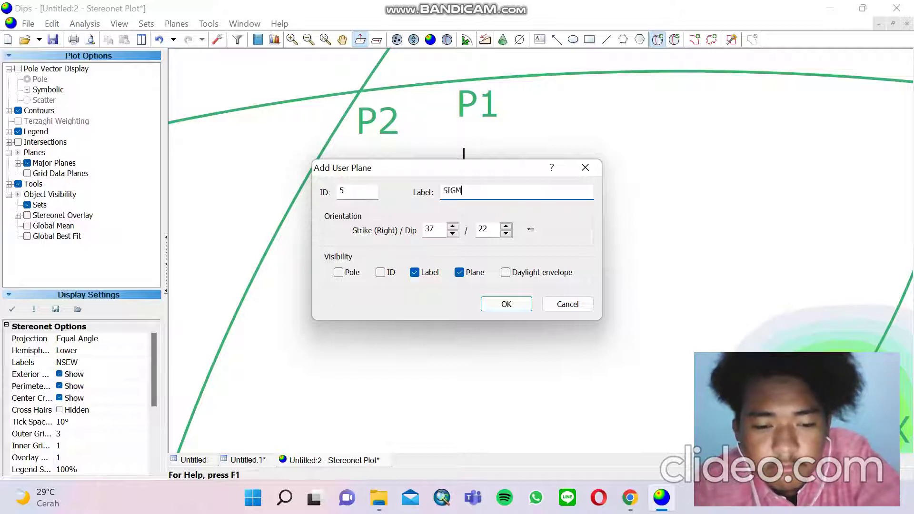
type("2")
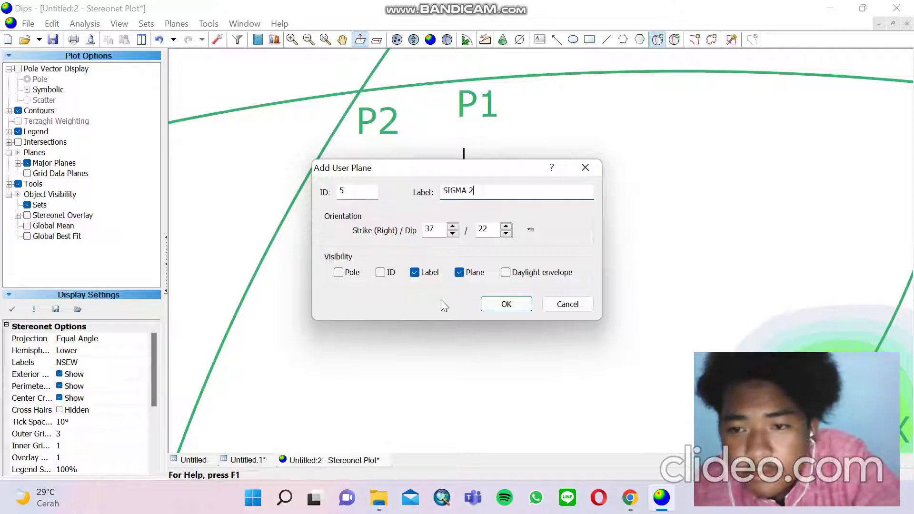
left_click(471, 276)
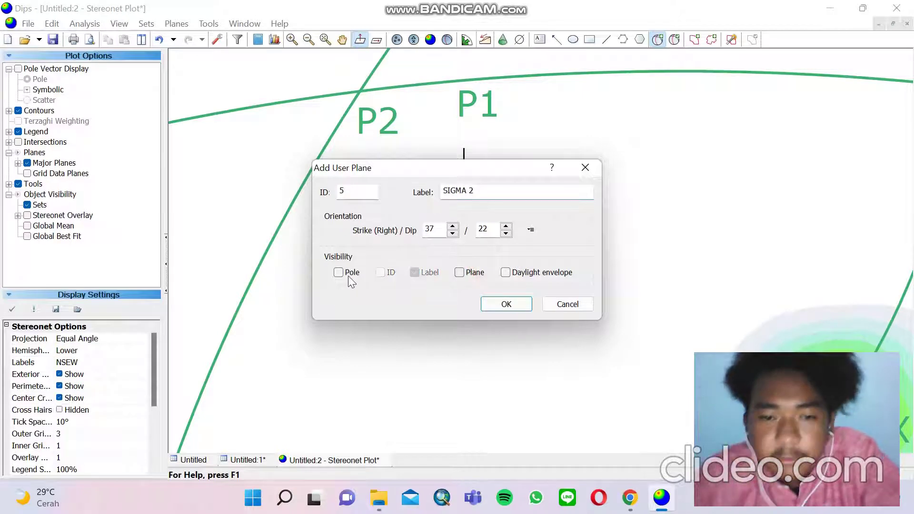
left_click(347, 273)
left_click(460, 273)
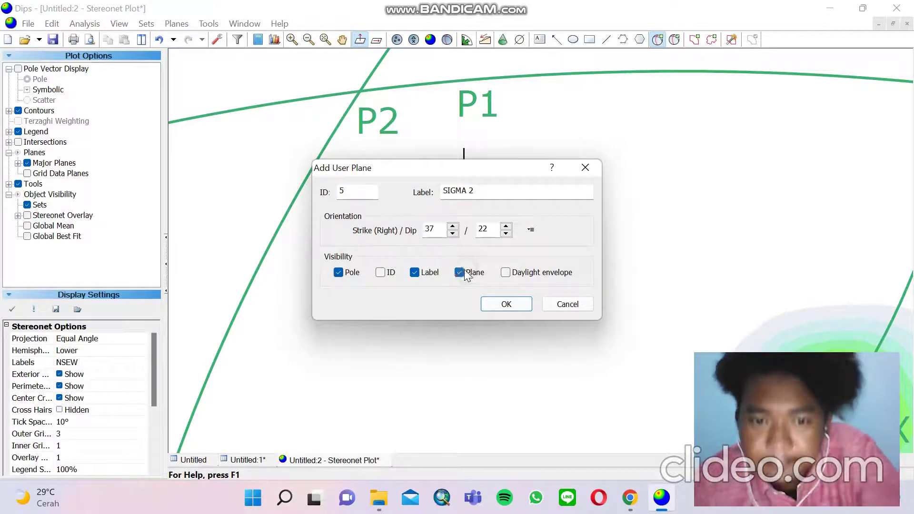
left_click(468, 272)
left_click(506, 305)
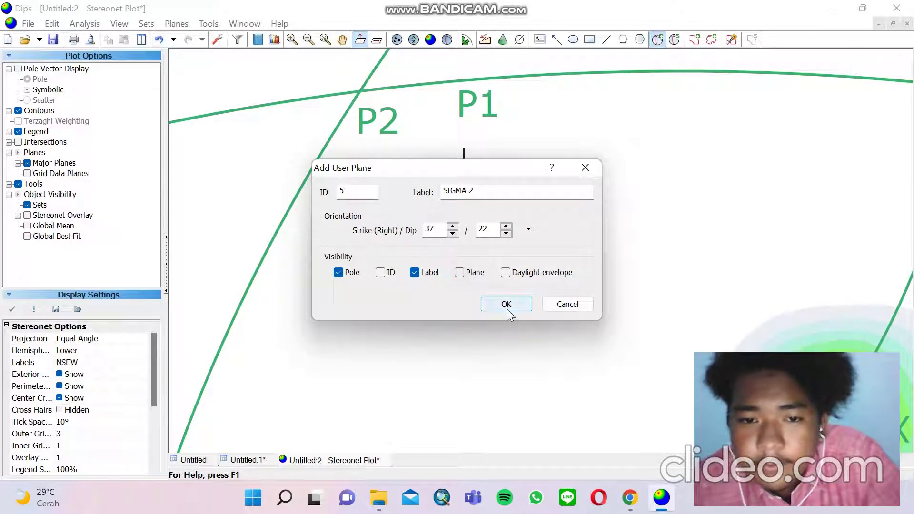
- Add a user plane at the SIGMA 2 pole, orientation 37/22, labelled GRIDDLE PLANE, with only its label and plane visible
scroll(482, 301, "down", 5)
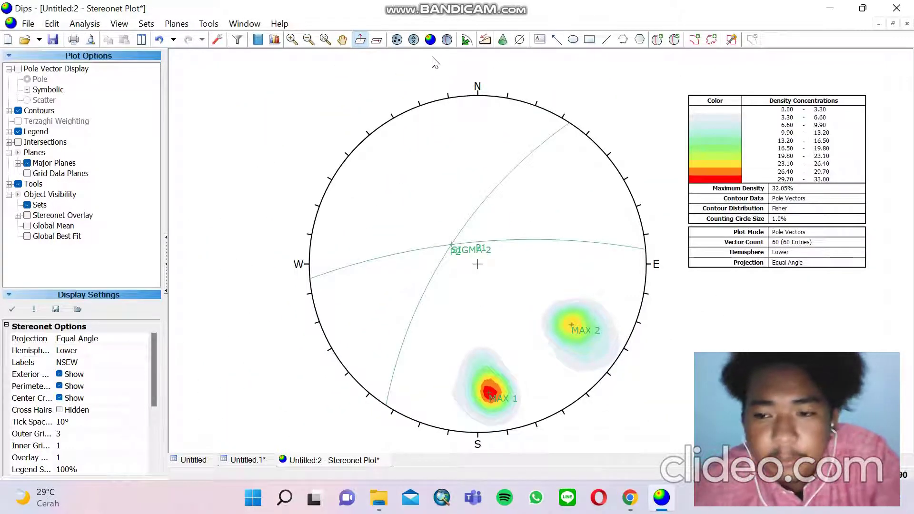
left_click(658, 40)
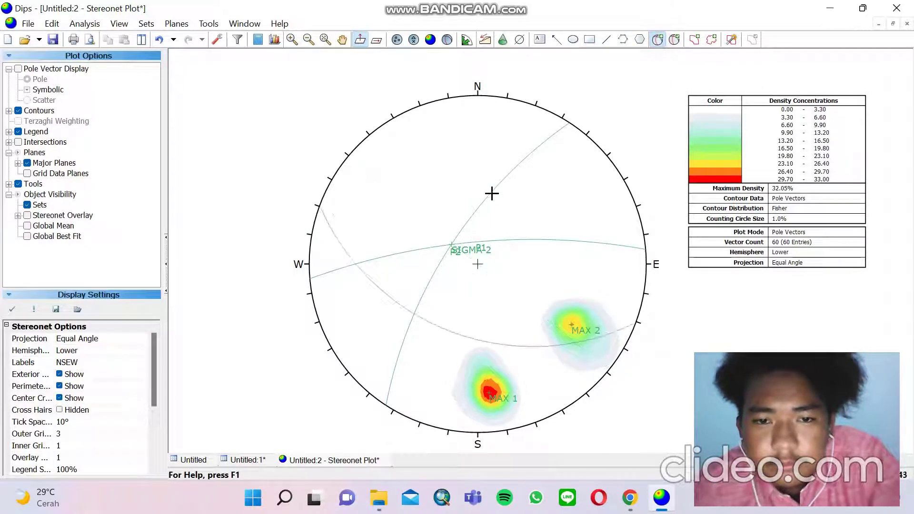
scroll(434, 290, "up", 5)
scroll(445, 293, "up", 1)
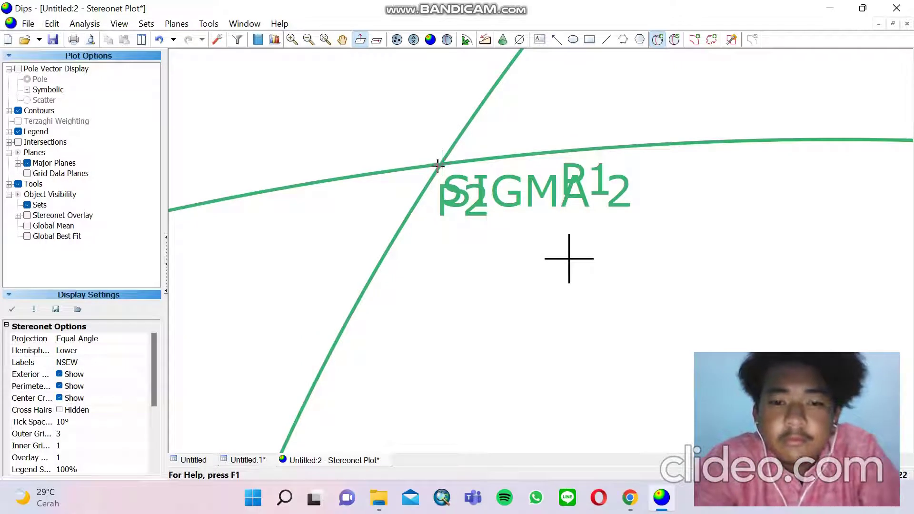
left_click(441, 164)
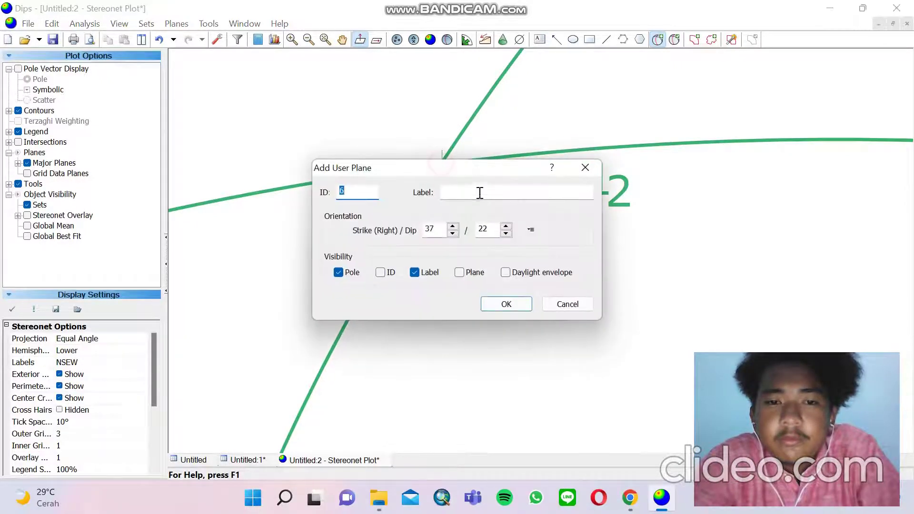
left_click(482, 194)
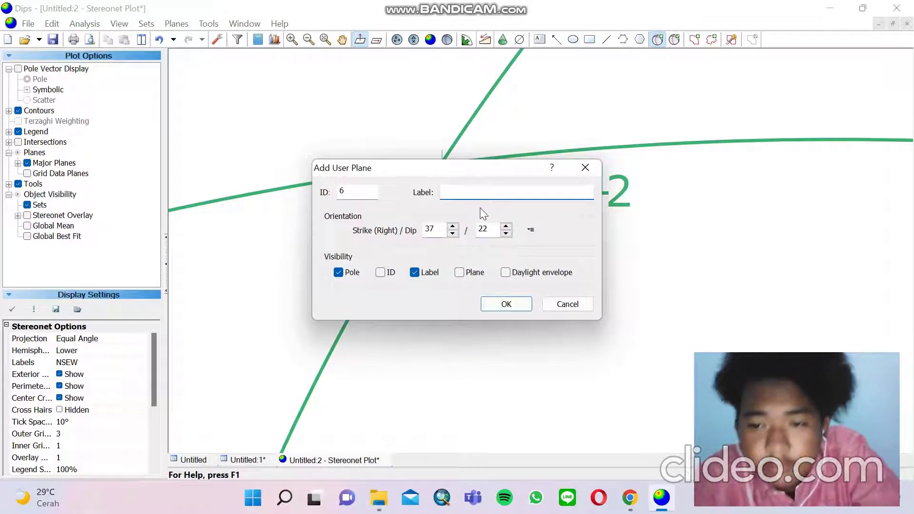
type("//G")
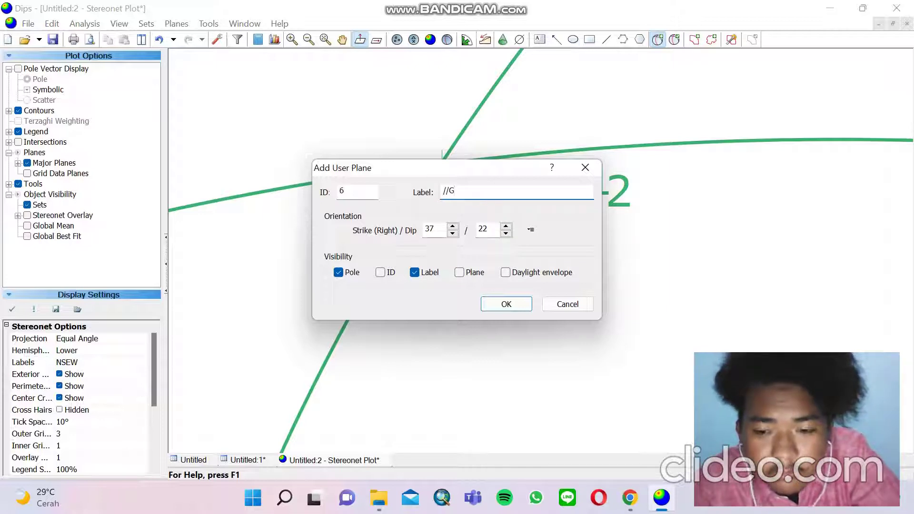
key("BackSpace")
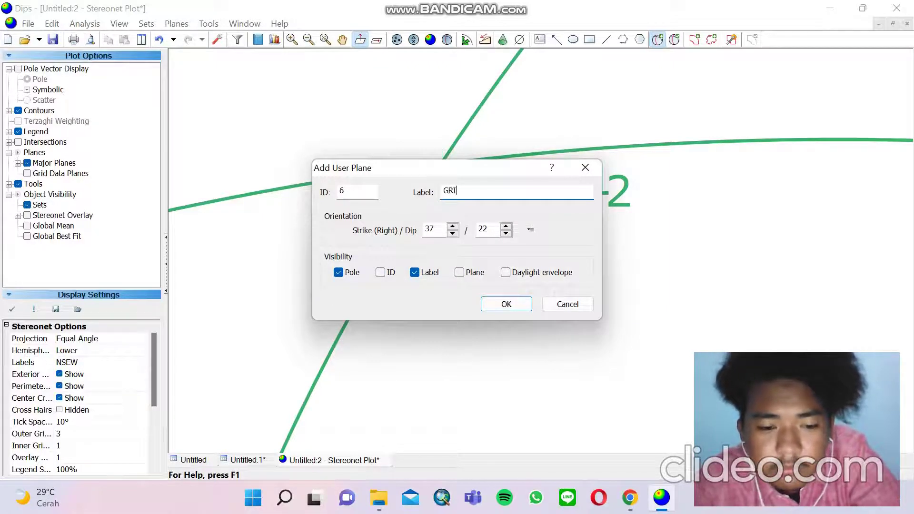
type("GRIDDLE PLANE")
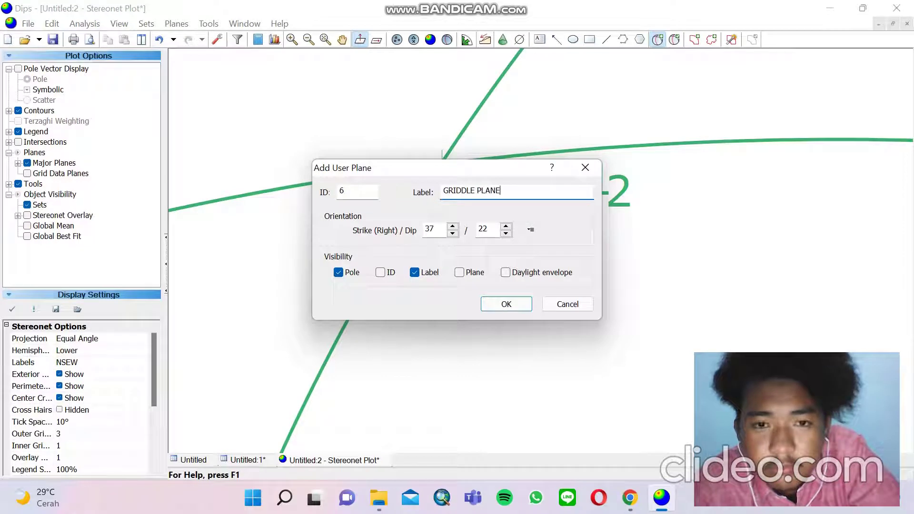
left_click(459, 272)
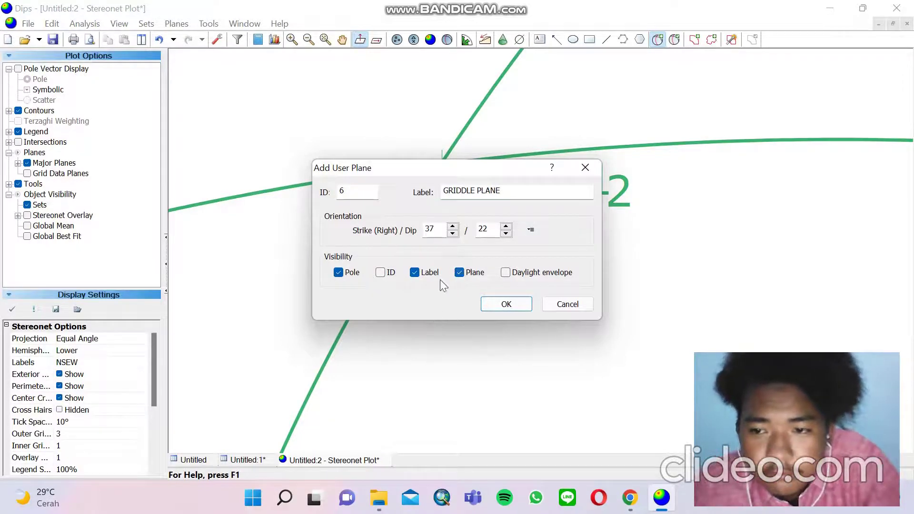
left_click(339, 272)
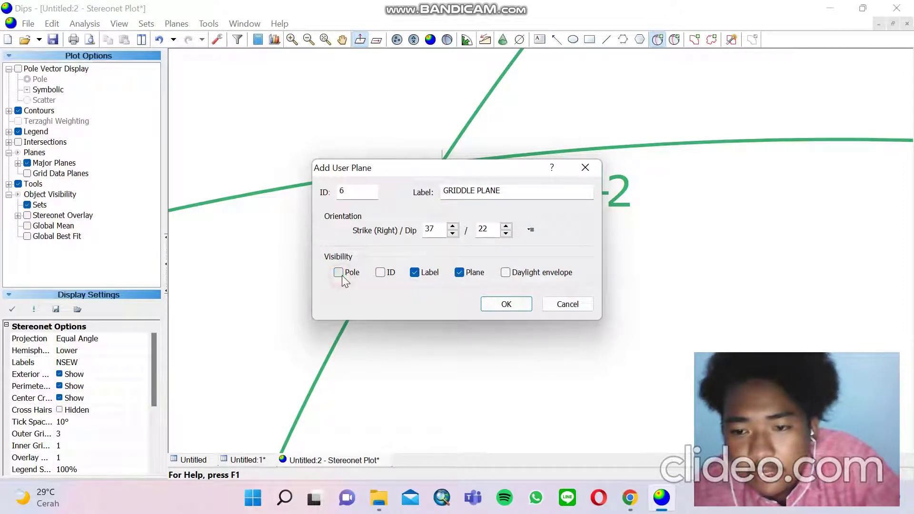
left_click(506, 305)
scroll(498, 296, "down", 2)
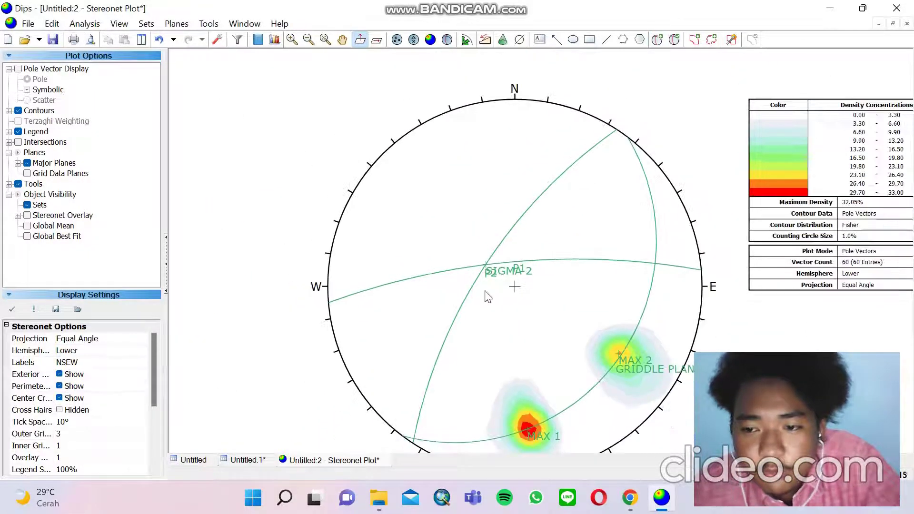
left_click(343, 39)
left_click_drag(449, 180, 328, 122)
scroll(376, 239, "up", 2)
left_click_drag(394, 264, 361, 193)
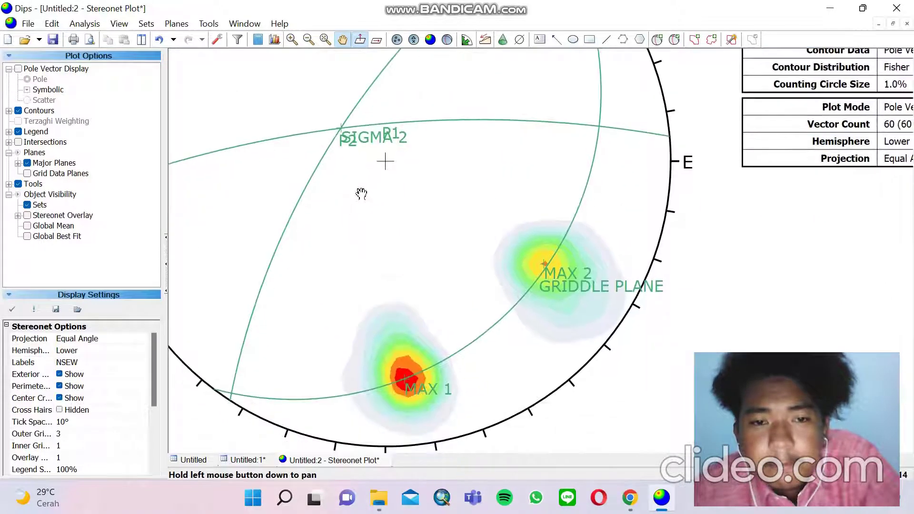
- Measure the angle between the points where P1 and P2 cross the GRIDDLE PLANE
left_click(208, 24)
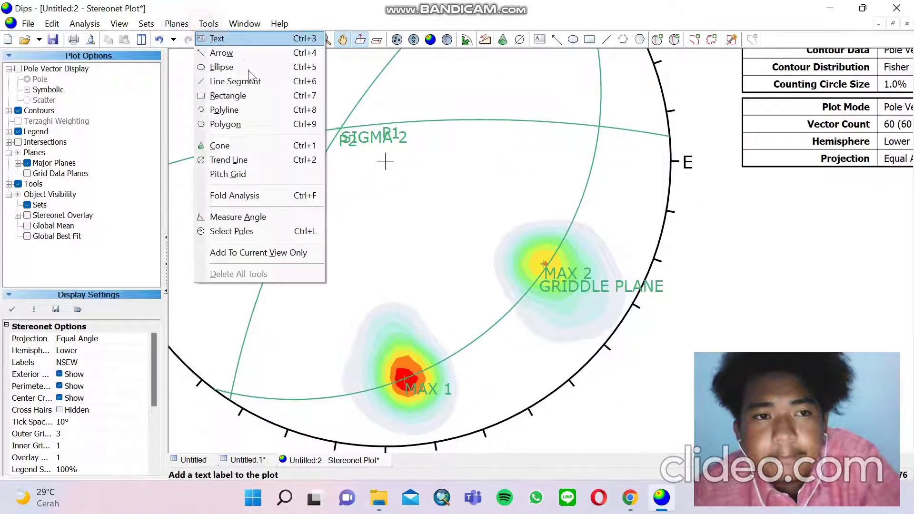
left_click(242, 216)
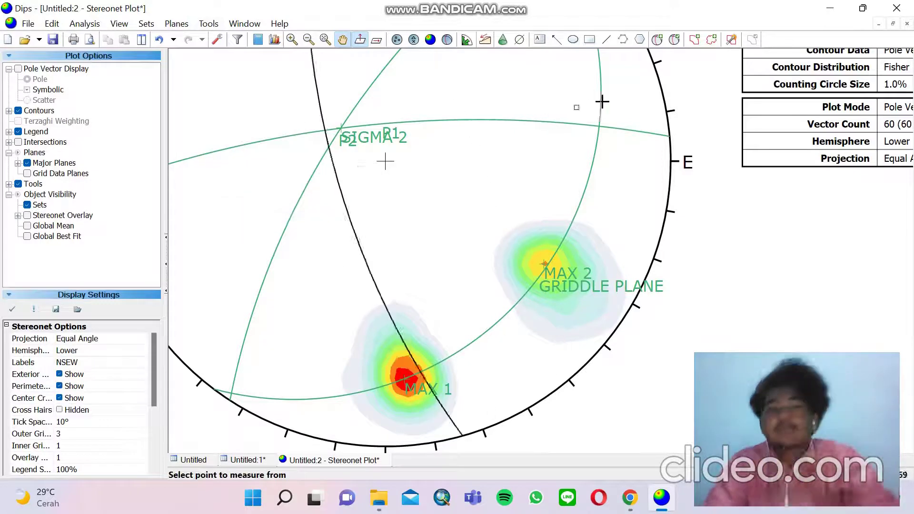
left_click(599, 127)
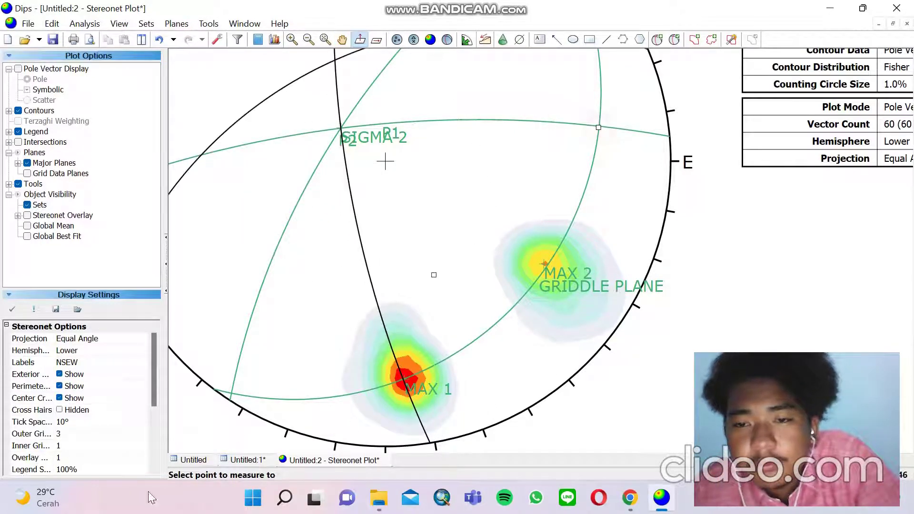
left_click(232, 394)
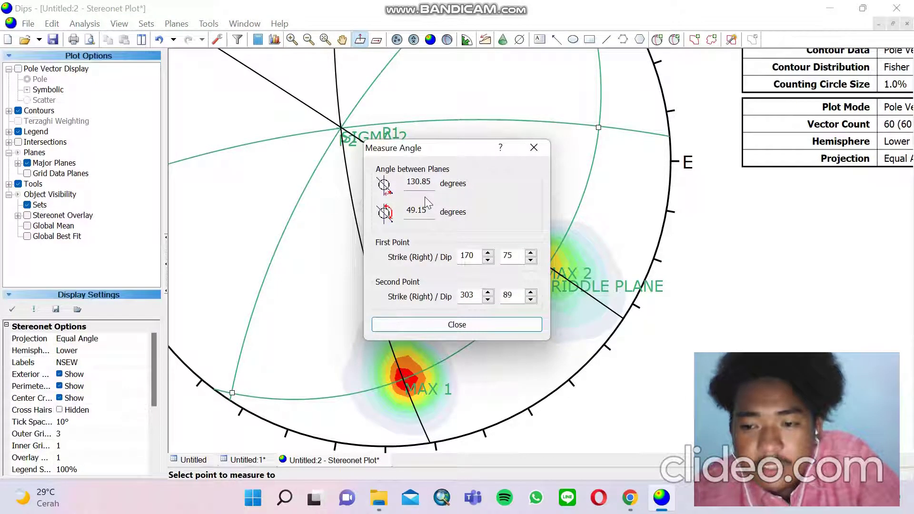
key("Tab")
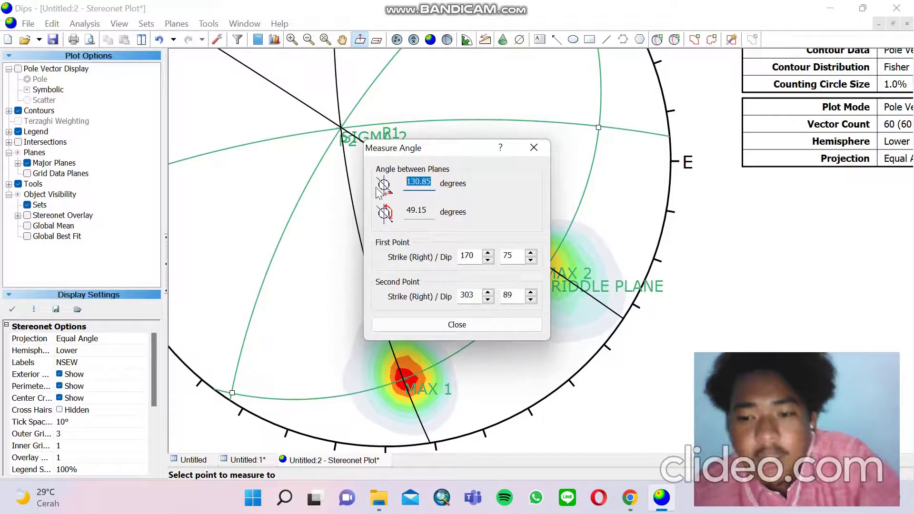
left_click(547, 144)
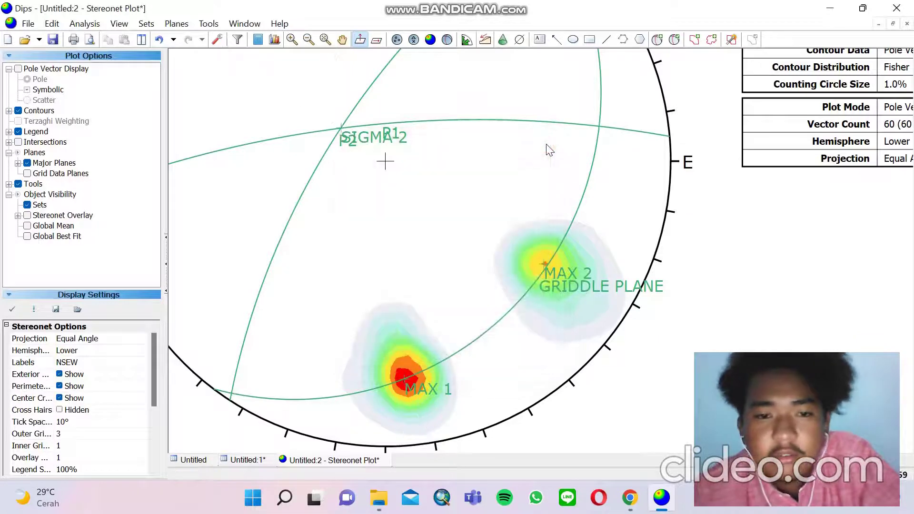
- Place a pitch grid along the GRIDDLE PLANE using the SIGMA 2 pole
left_click(208, 23)
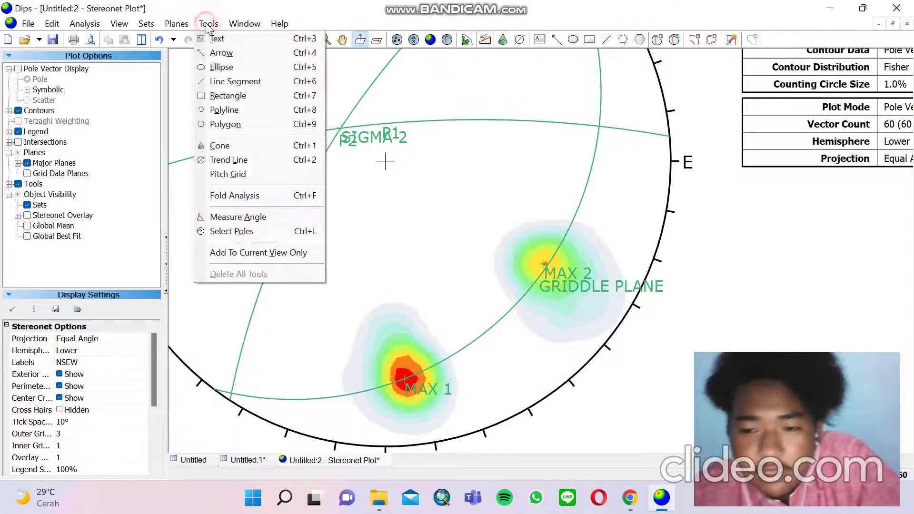
left_click(228, 174)
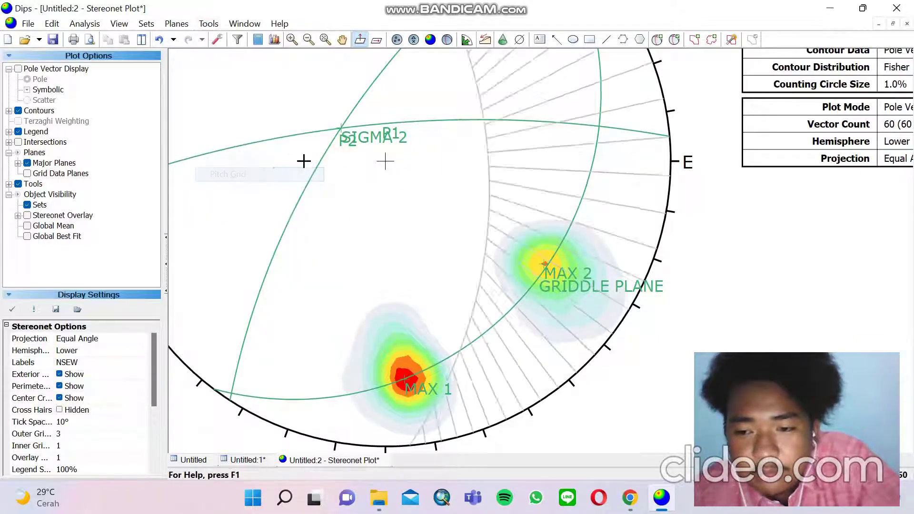
scroll(391, 162, "up", 3)
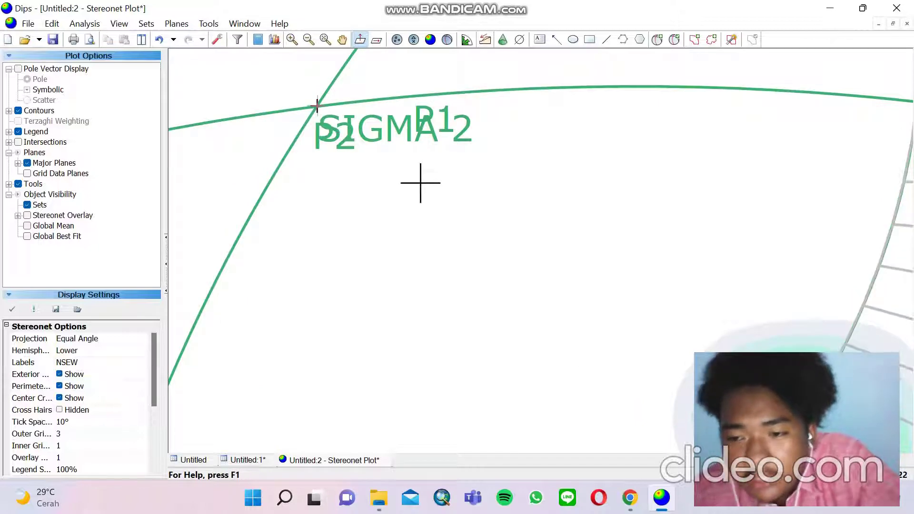
scroll(355, 158, "down", 3)
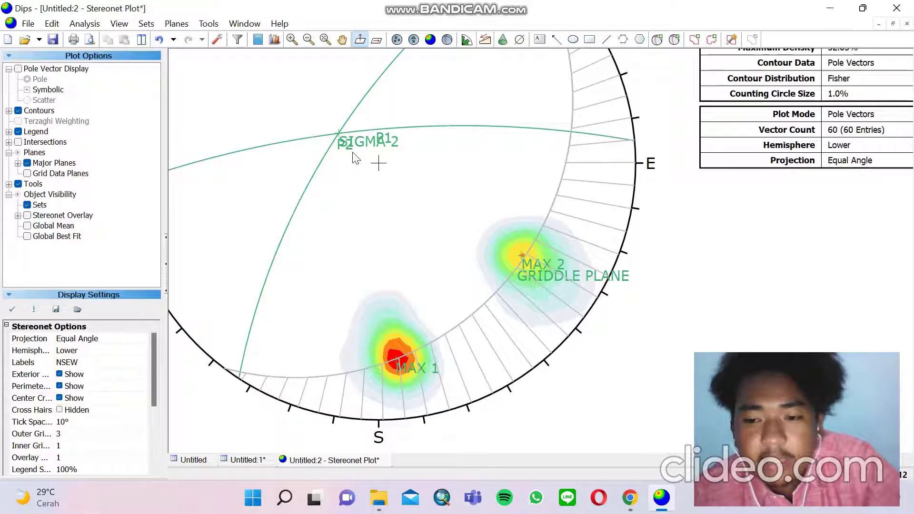
- Add a user plane on the GRIDDLE PLANE between MAX 1 and MAX 2, orientation 243/70, labelled SIGMA 3, with only its pole and label visible
left_click(658, 40)
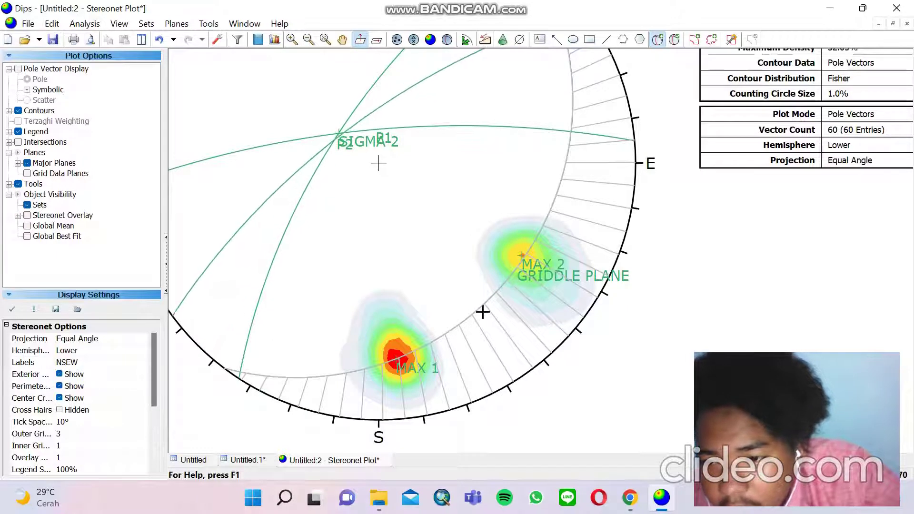
left_click(460, 323)
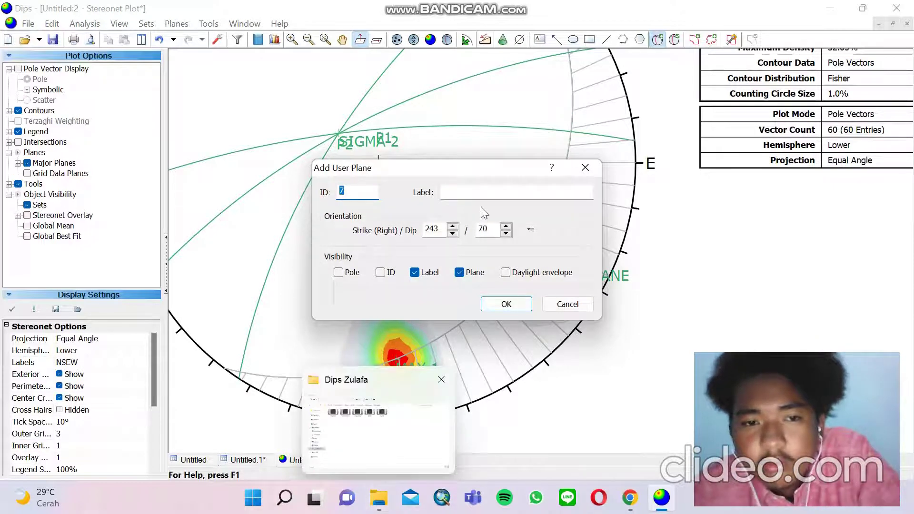
left_click(486, 191)
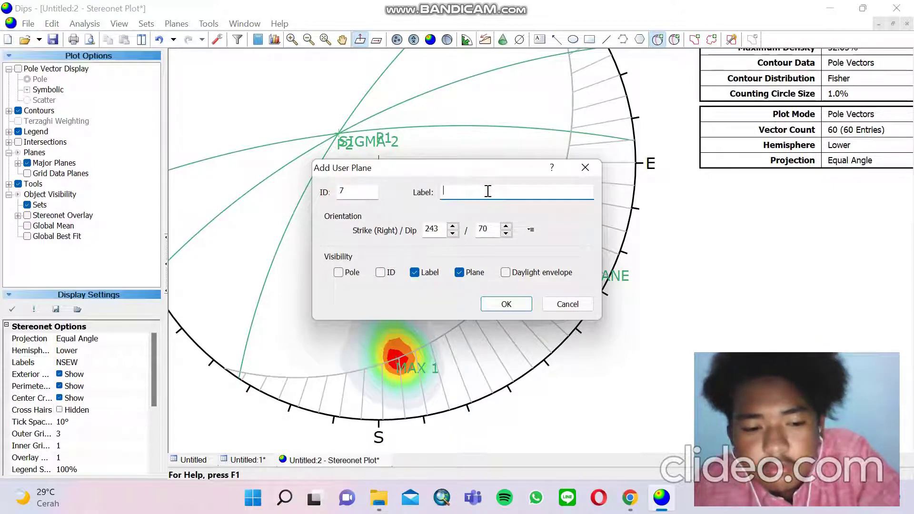
type("SIGMA ")
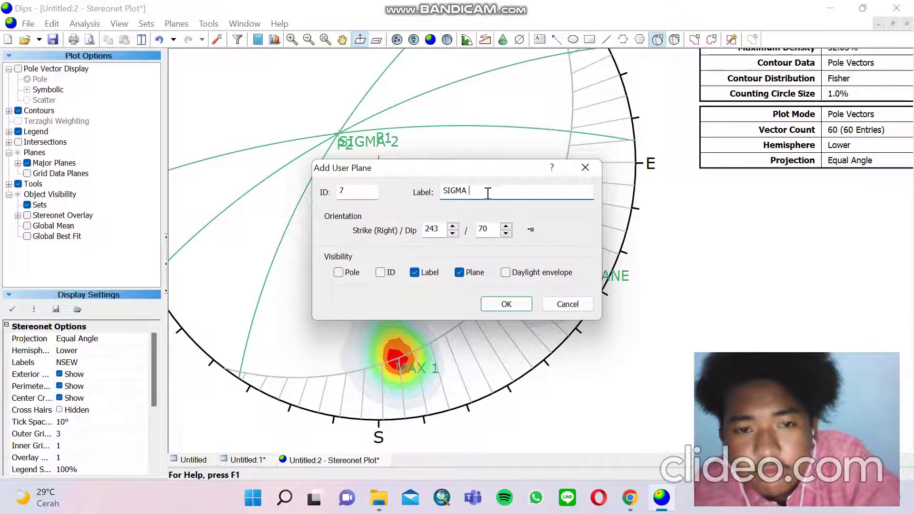
type("3")
left_click(459, 272)
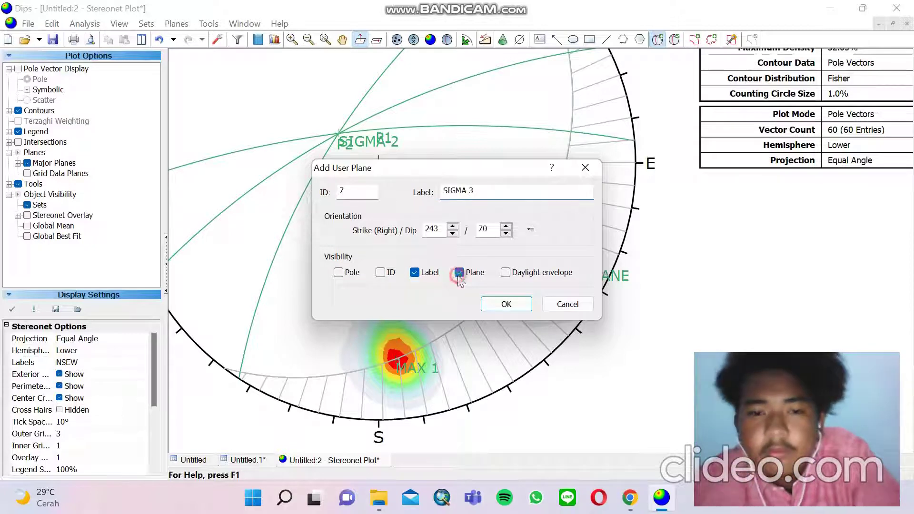
left_click(336, 275)
left_click(415, 271)
left_click(493, 304)
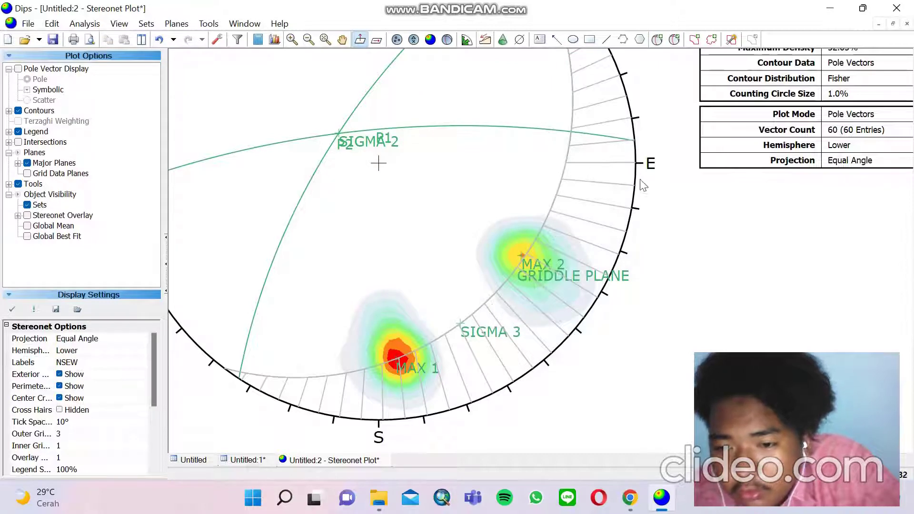
- Add a user plane on the northeastern part of the GRIDDLE PLANE, orientation 150/81, labelled SIGMA1, with only its pole and label visible
left_click(342, 39)
left_click_drag(459, 106, 347, 176)
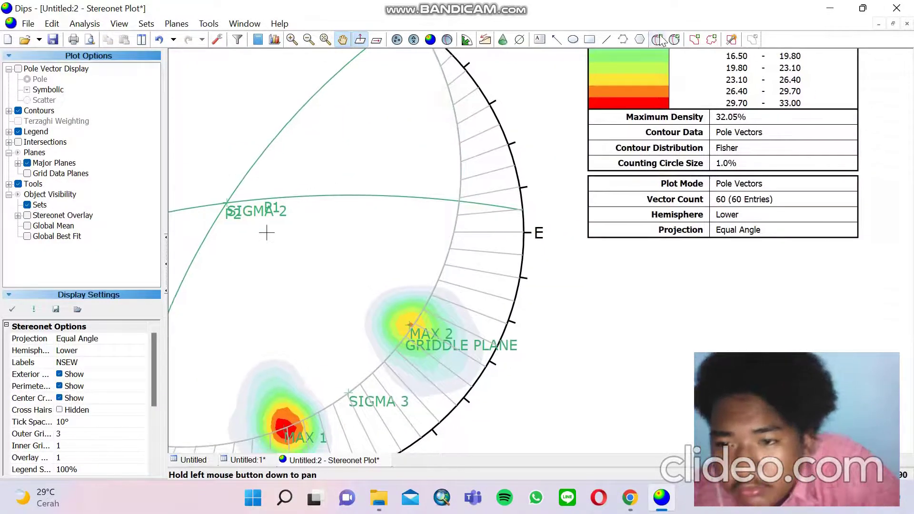
left_click(659, 39)
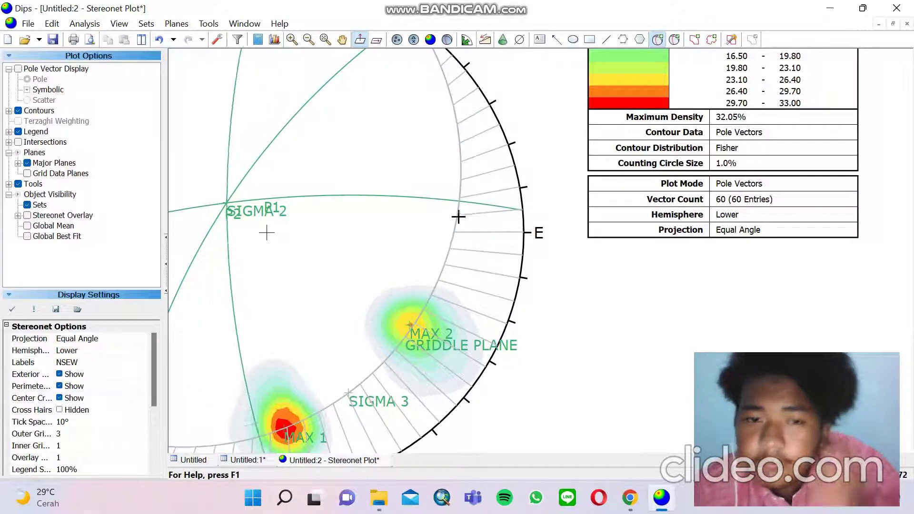
left_click(457, 125)
left_click(474, 190)
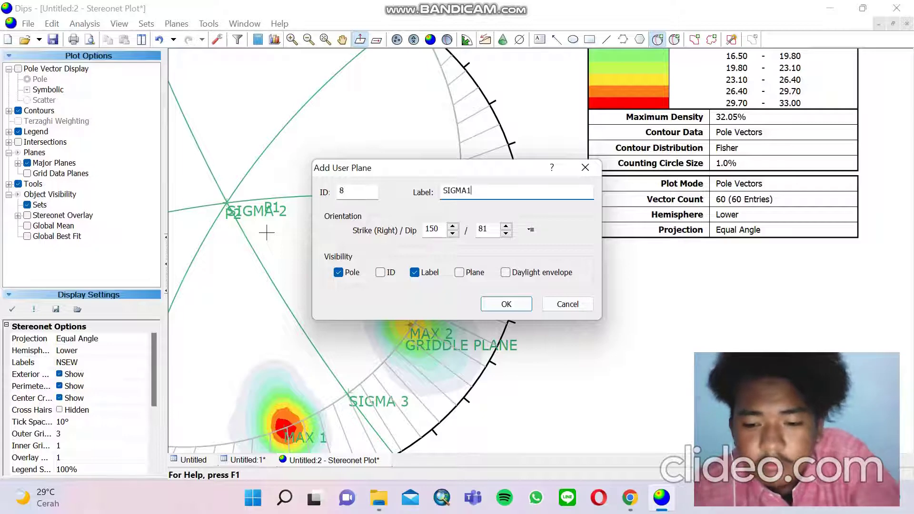
key("Return")
- Delete all tools to remove the pitch grid, and hide and reshow the legend to refresh its list of user planes
scroll(473, 195, "down", 3)
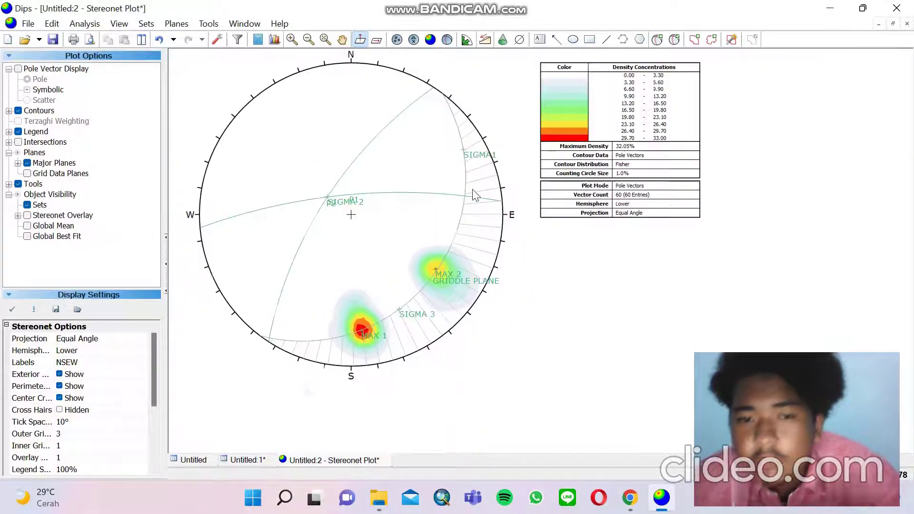
left_click(208, 24)
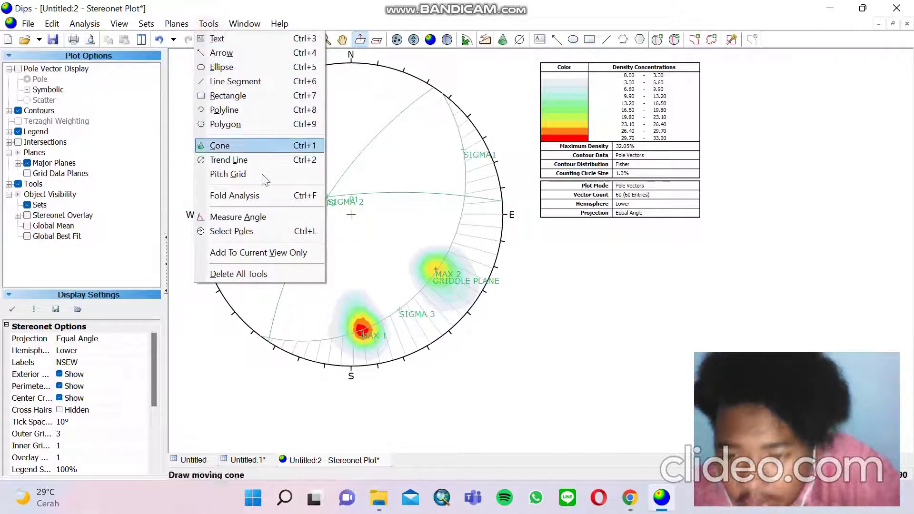
left_click(267, 274)
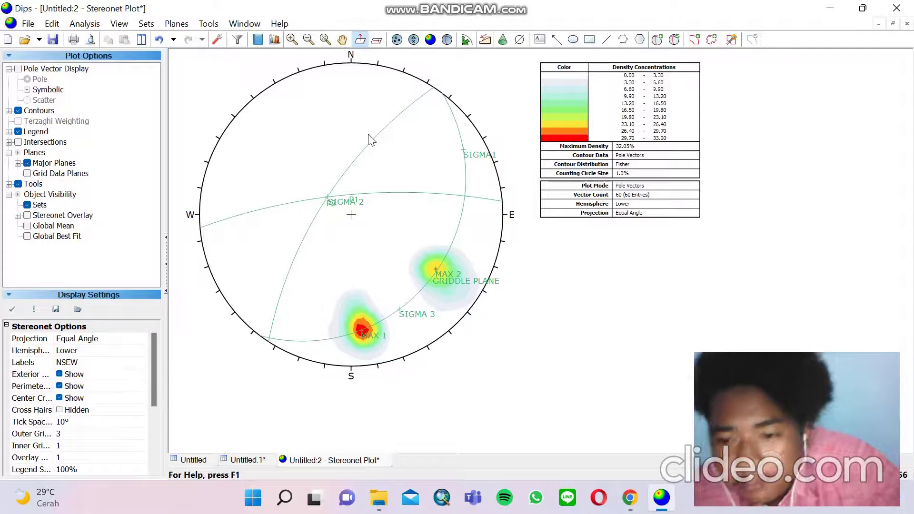
scroll(353, 248, "down", 2)
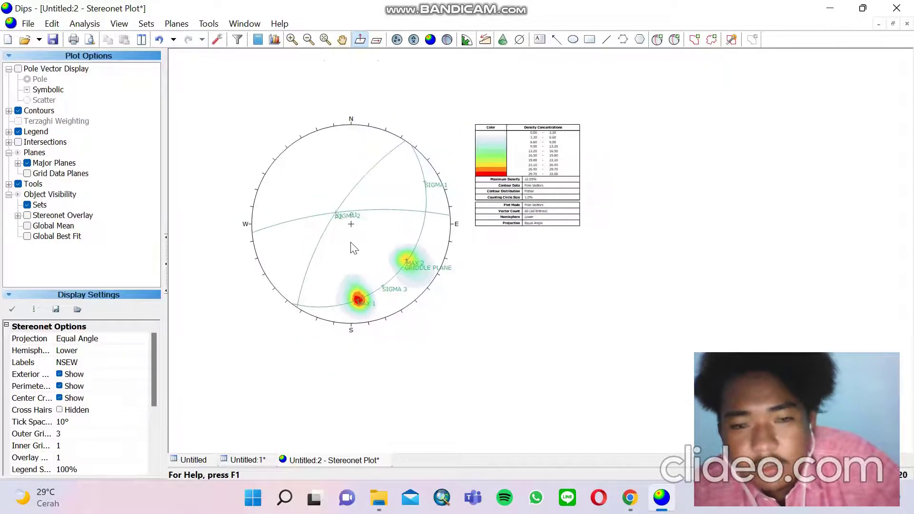
left_click(18, 132)
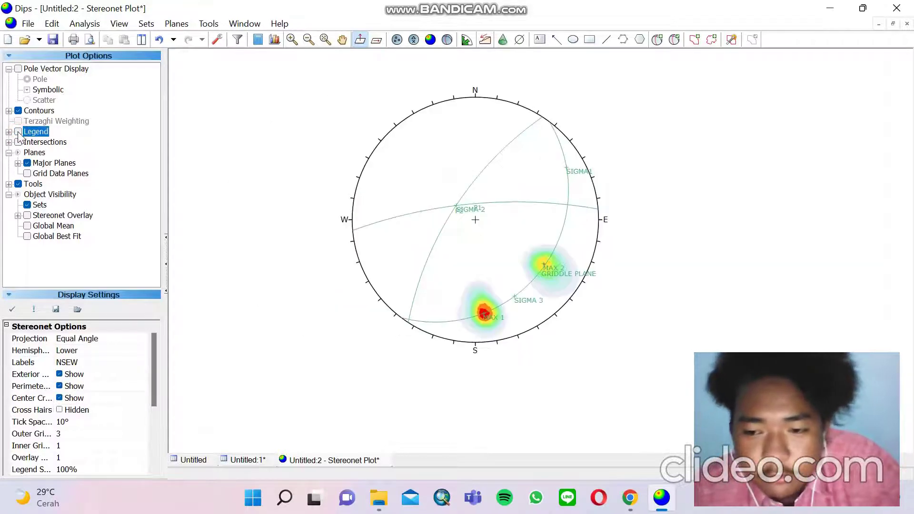
left_click(18, 132)
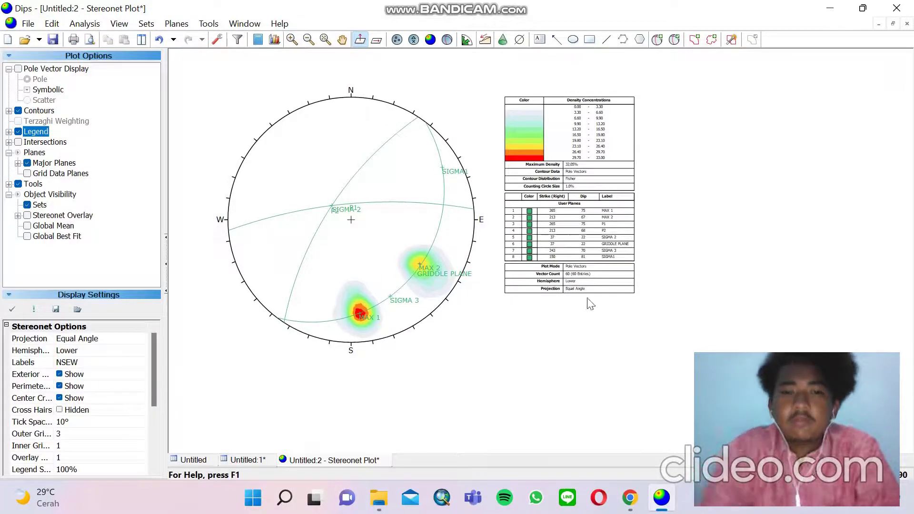
left_click(739, 497)
left_click(739, 457)
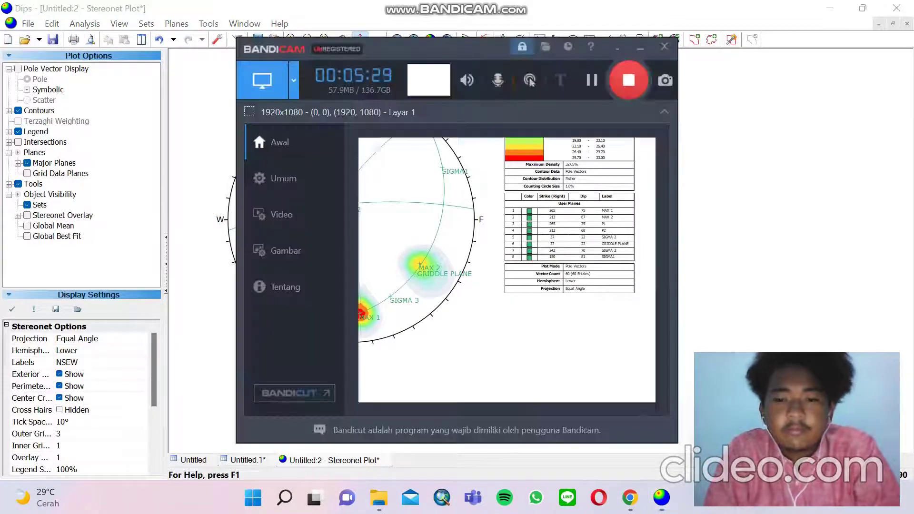
left_click(628, 80)
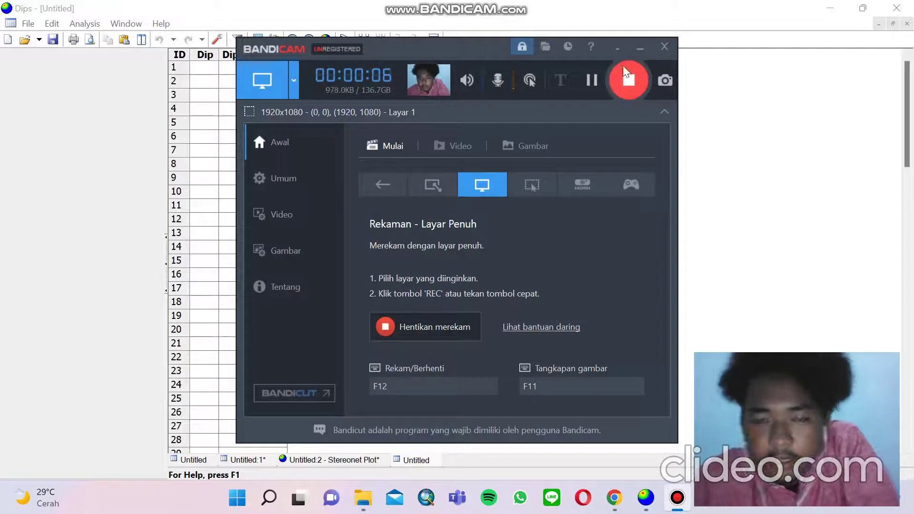
left_click(616, 48)
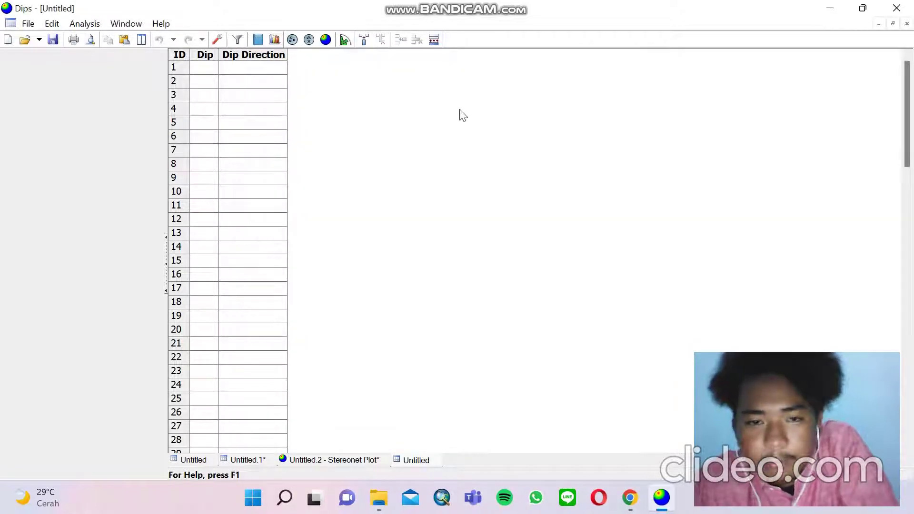
- Paste the strike and dip values copied from D2:E11 of the Lipatan sheet into the empty Dips data table, starting at row 1
left_click(621, 496)
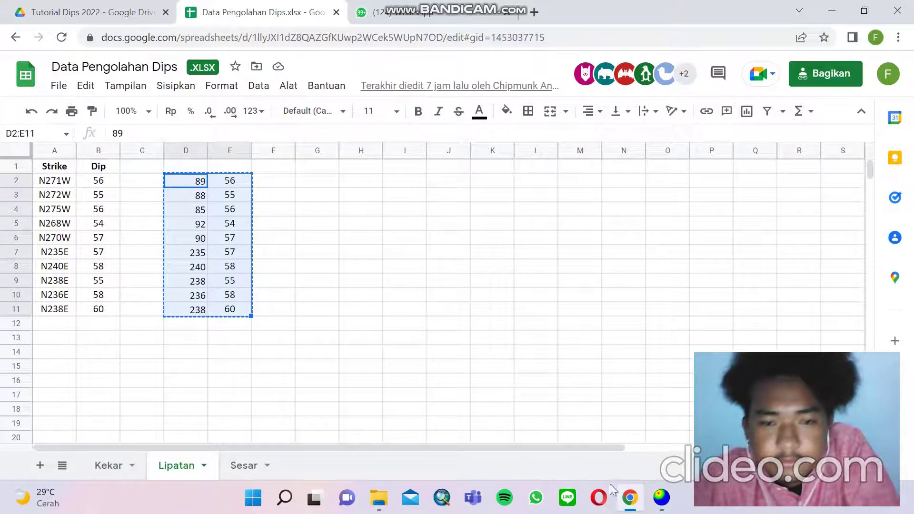
left_click(661, 498)
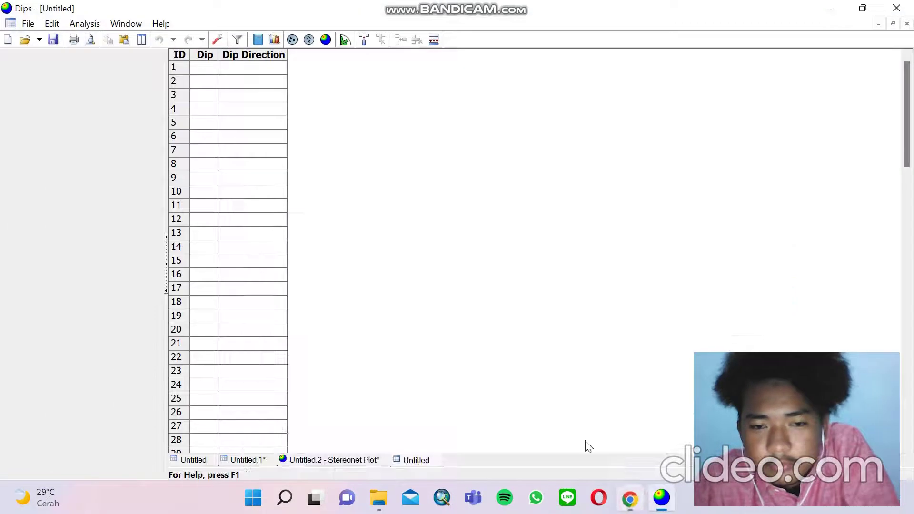
left_click(186, 71)
left_click(234, 99)
left_click(201, 69)
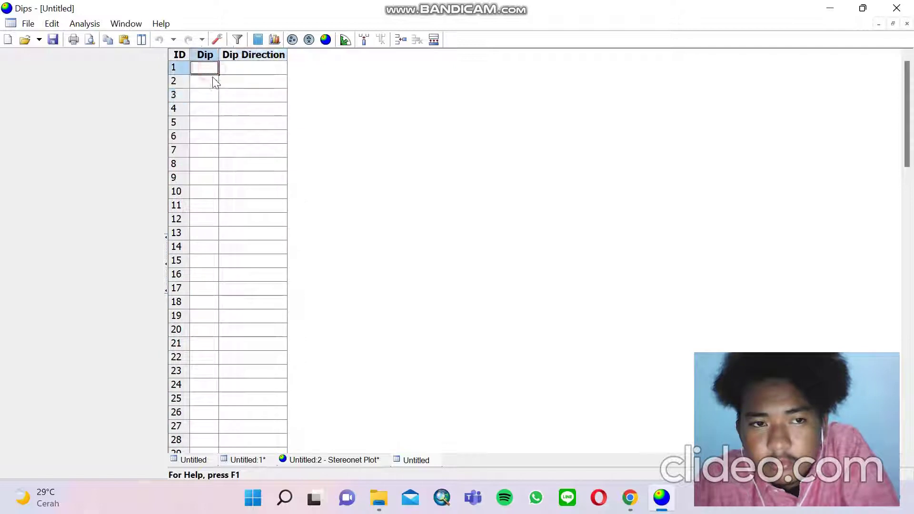
key("ctrl+v")
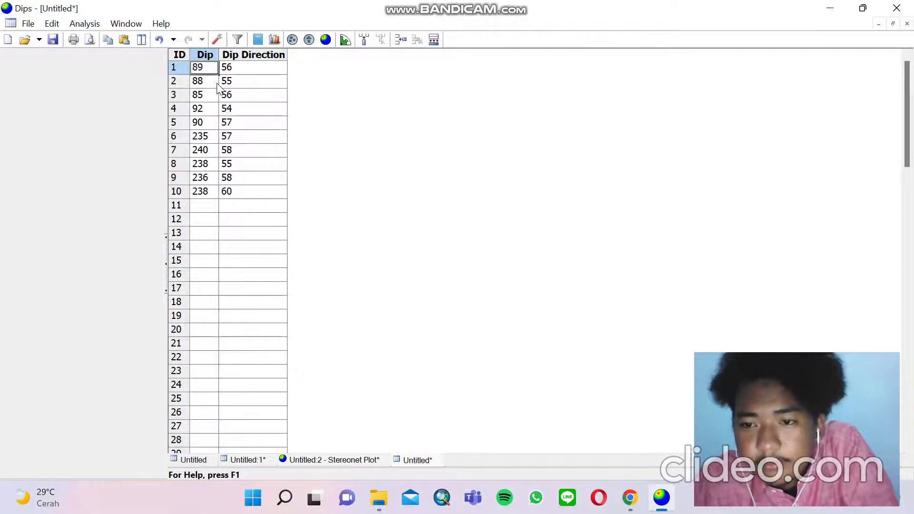
- Set the project's global orientation format to Strike (Right) / Dip
left_click(217, 41)
left_click(461, 177)
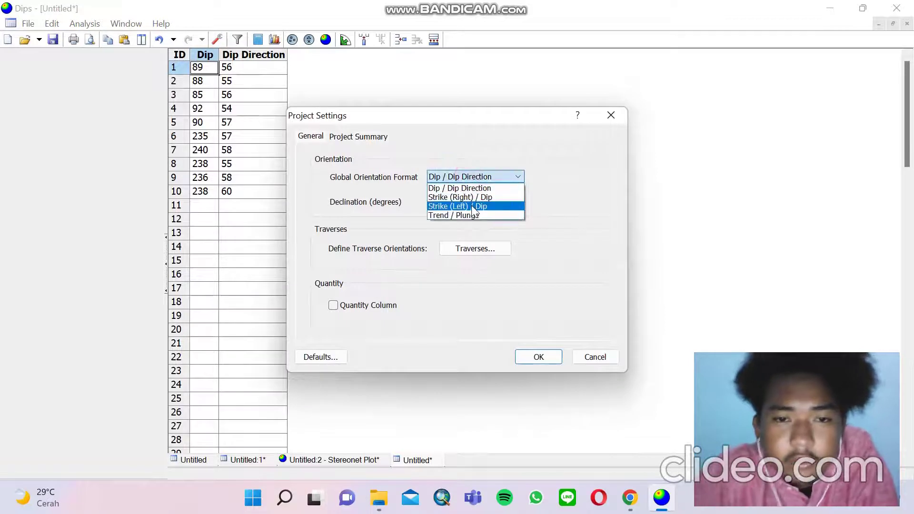
left_click(469, 197)
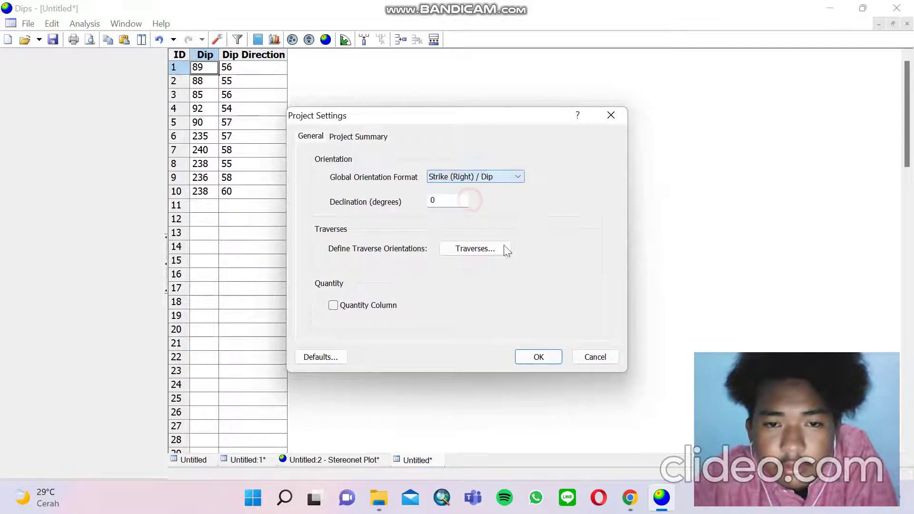
left_click(539, 358)
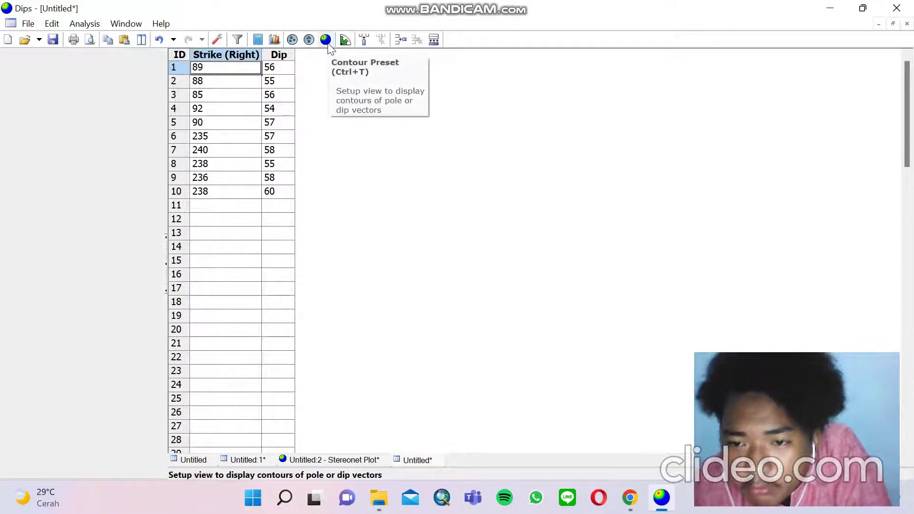
- Reapply Strike (Right) / Dip as the global orientation format and plot the pole vector contours of the fold data on a stereonet
left_click(218, 42)
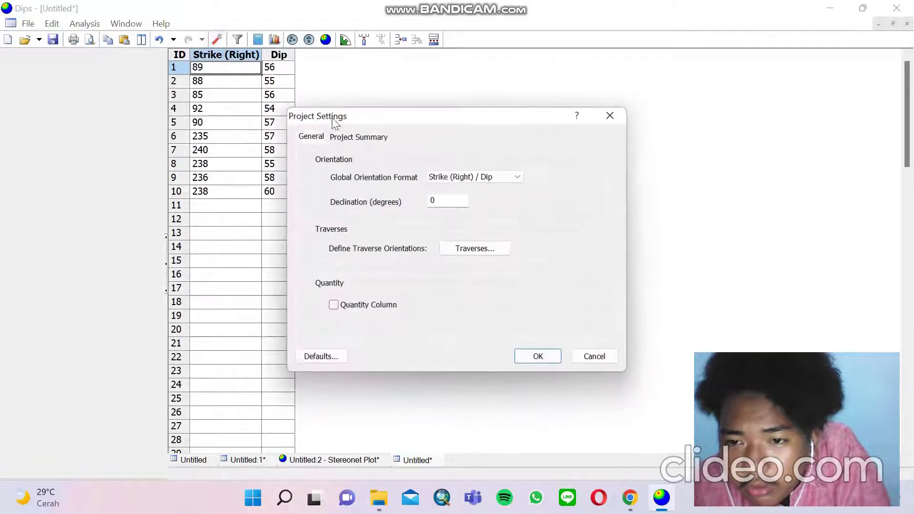
left_click(506, 185)
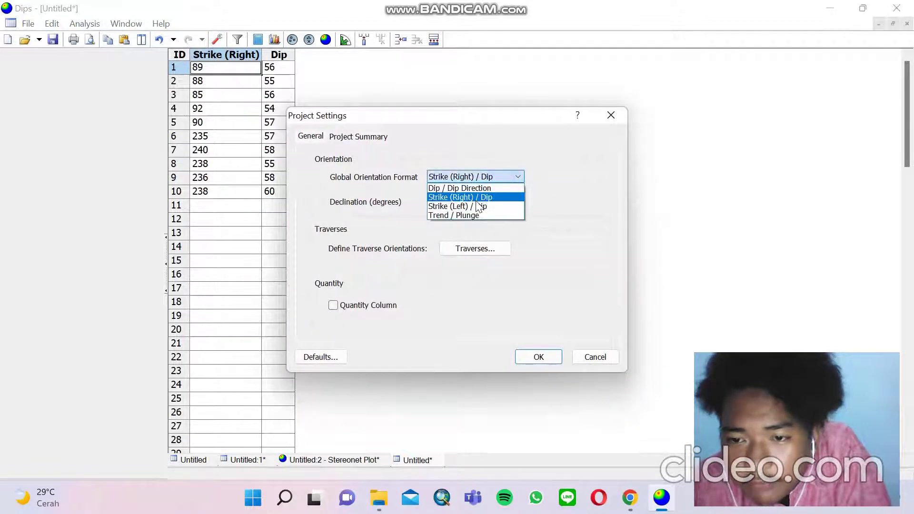
left_click(495, 206)
left_click(560, 357)
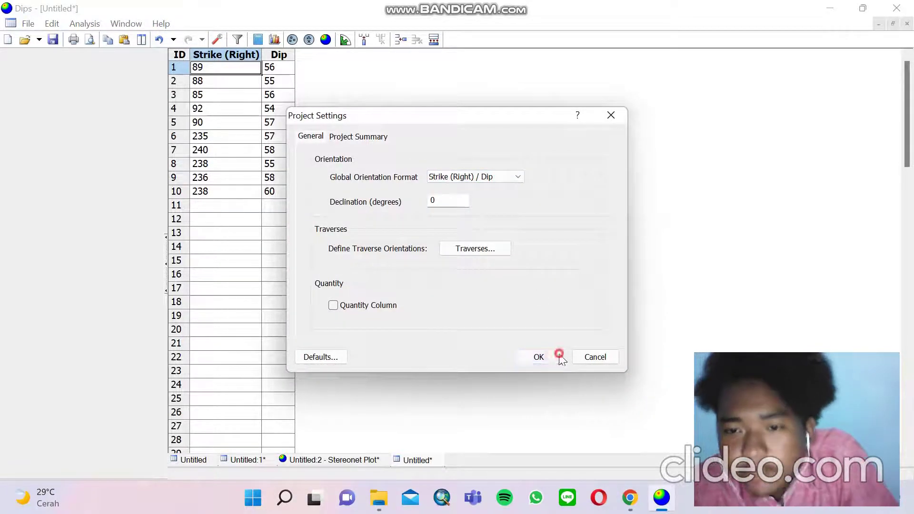
left_click(324, 42)
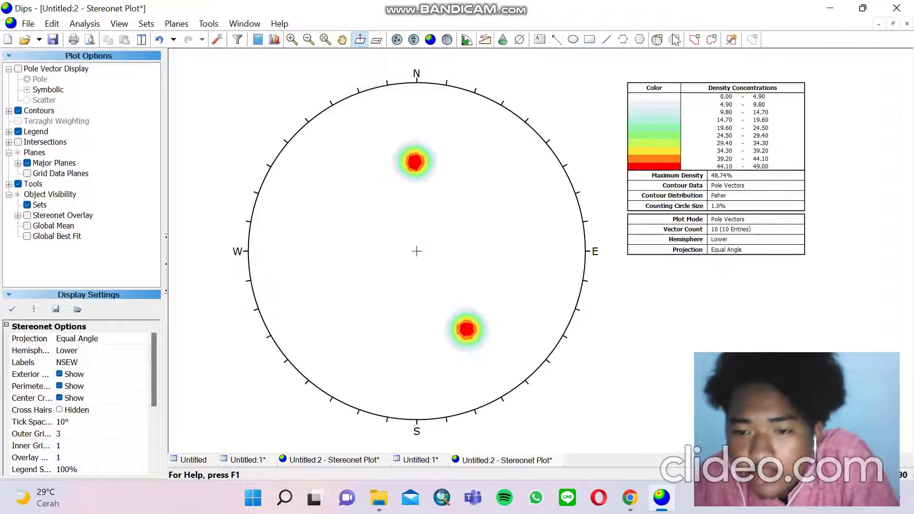
- Add a user plane with its pole at the centre of the northern contour maximum, orientation 89/55, labelled MAX1, with only pole and label visible
left_click(657, 39)
scroll(366, 214, "up", 2)
scroll(366, 214, "up", 3)
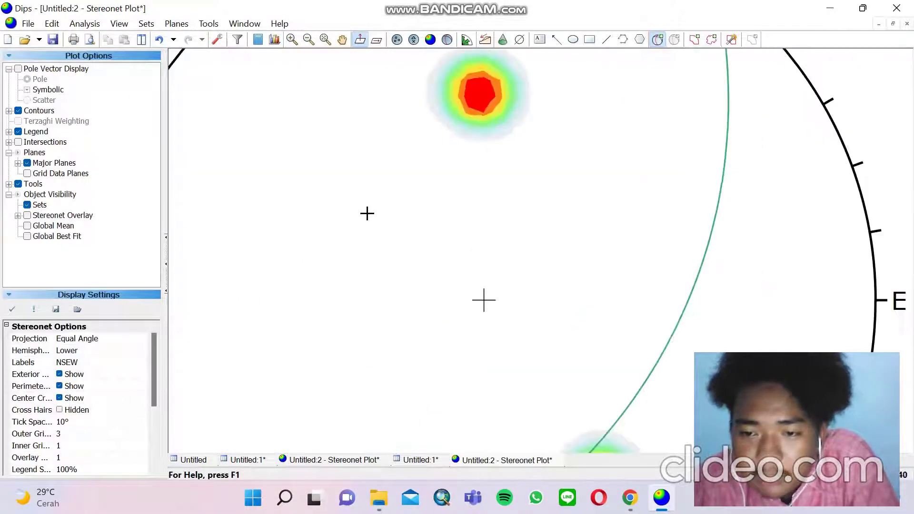
left_click(342, 39)
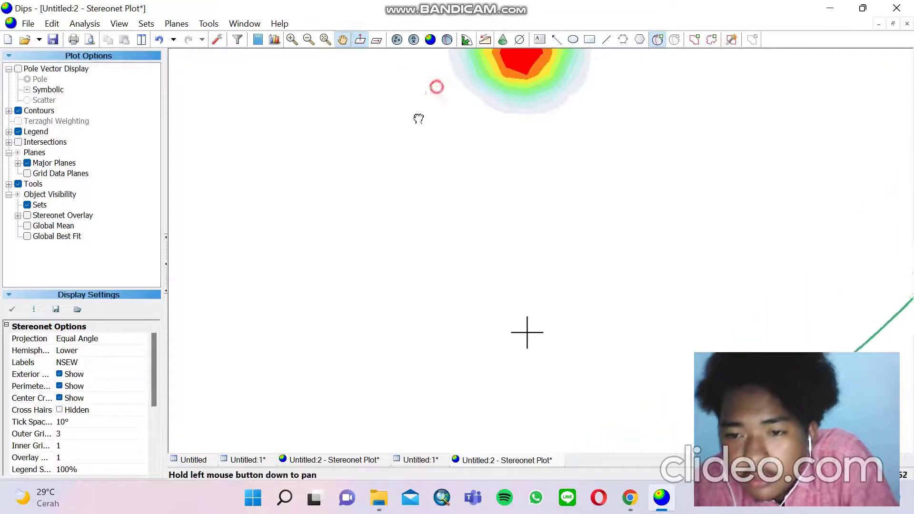
left_click_drag(435, 86, 338, 188)
left_click(661, 41)
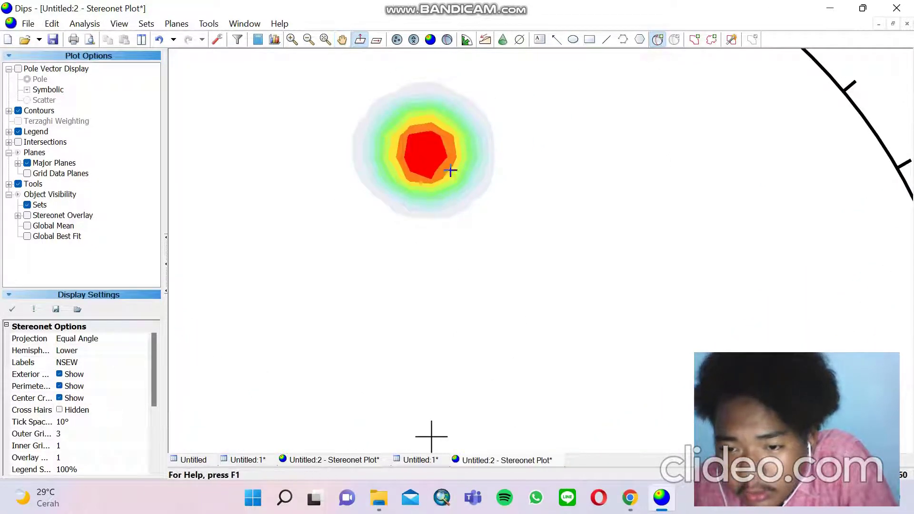
left_click(425, 154)
left_click(496, 191)
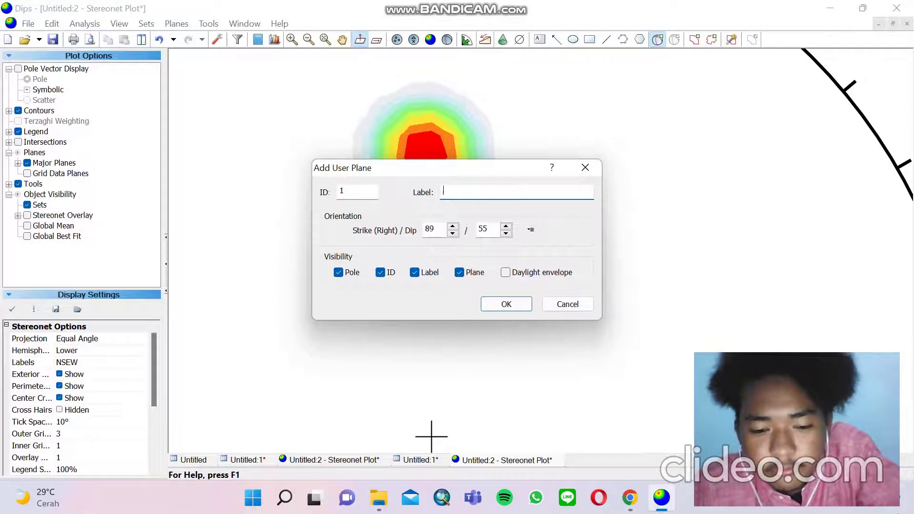
type("X1")
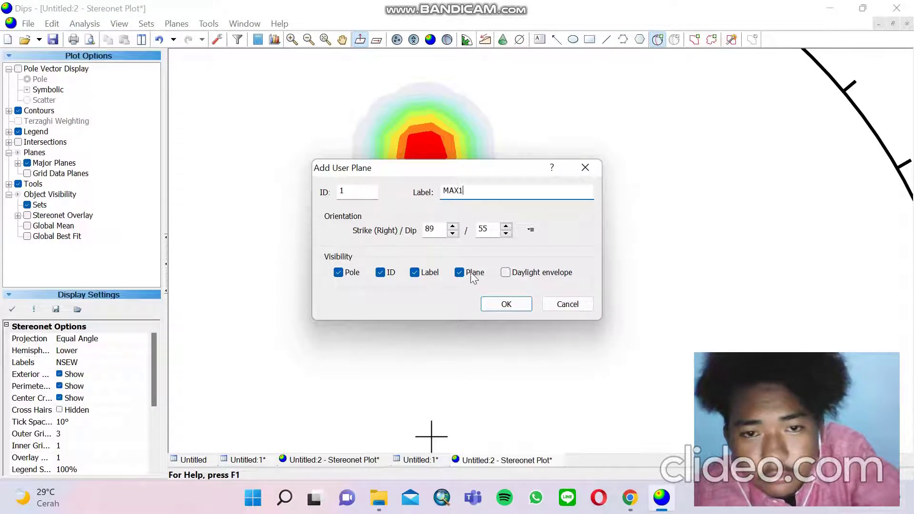
left_click(458, 272)
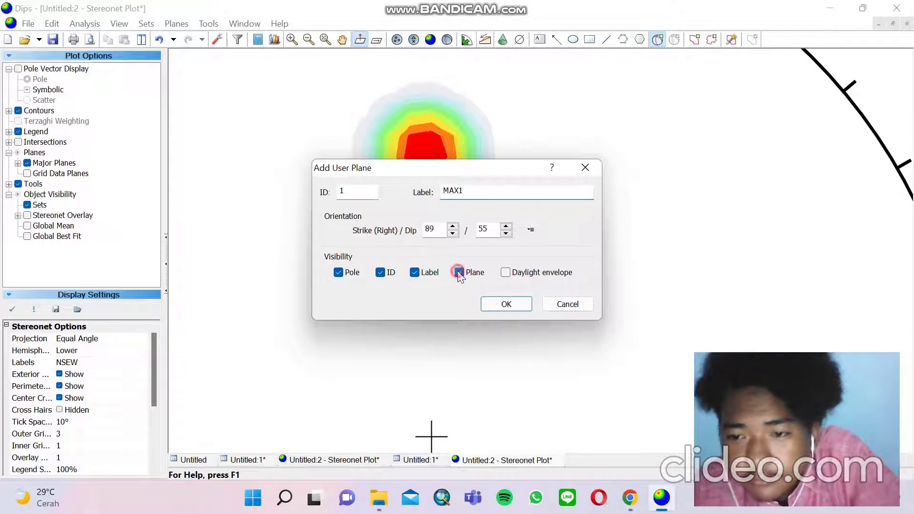
left_click(380, 273)
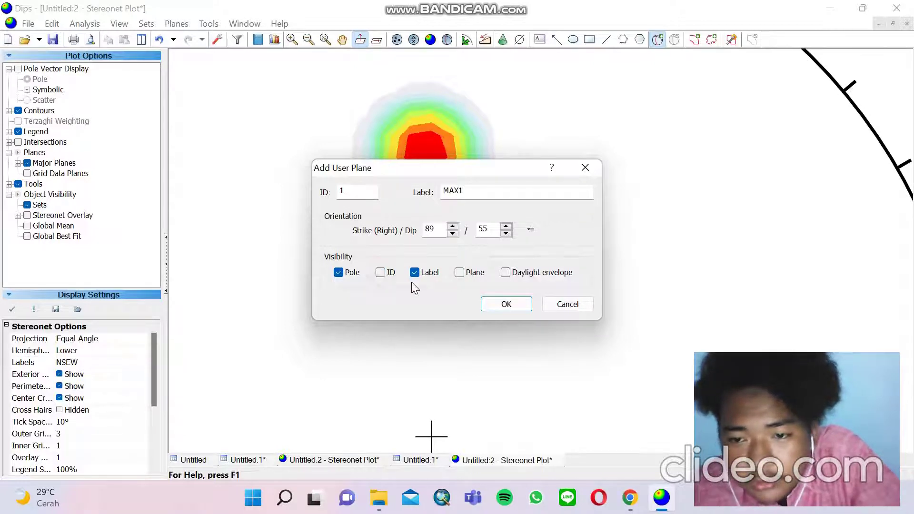
left_click(507, 304)
- Add a user plane with its pole at the centre of the southeastern contour maximum, orientation 238/58, labelled MAX 2, showing only pole and label
left_click(340, 37)
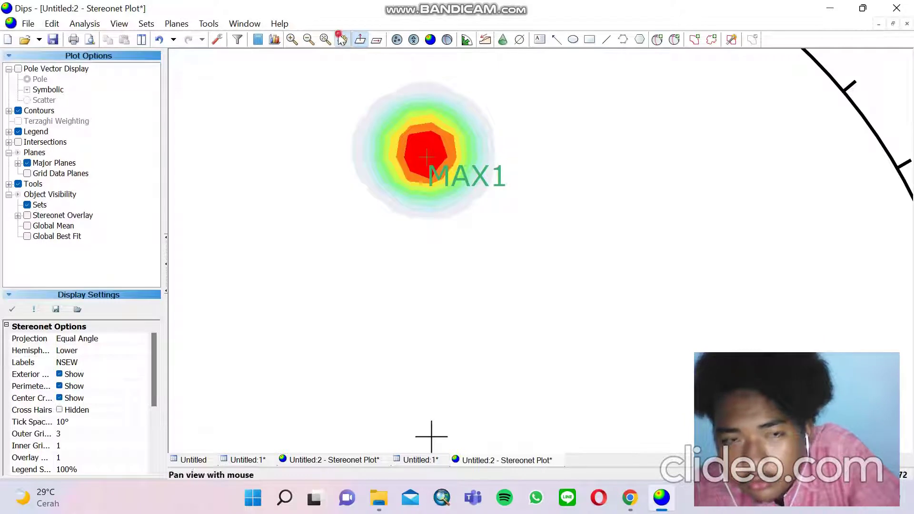
left_click_drag(438, 233, 391, 198)
left_click(658, 39)
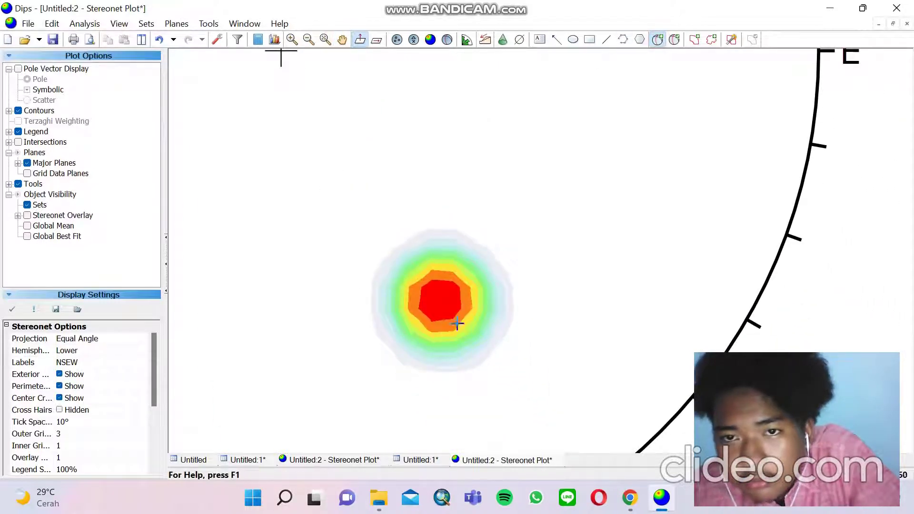
scroll(439, 295, "up", 1)
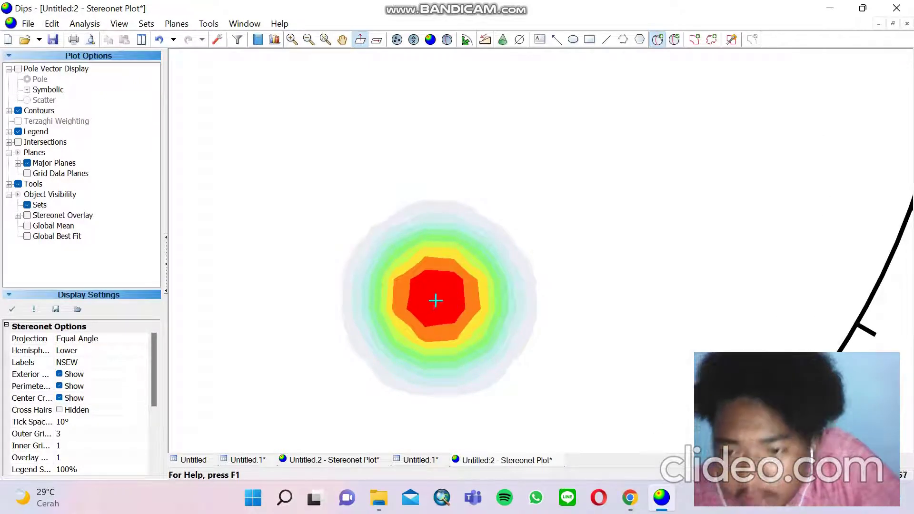
left_click(436, 300)
left_click(479, 193)
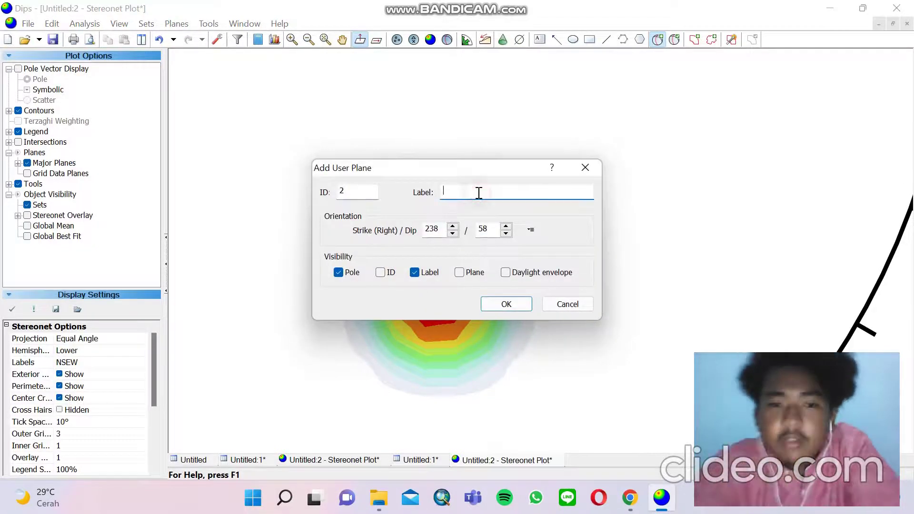
type("MAX")
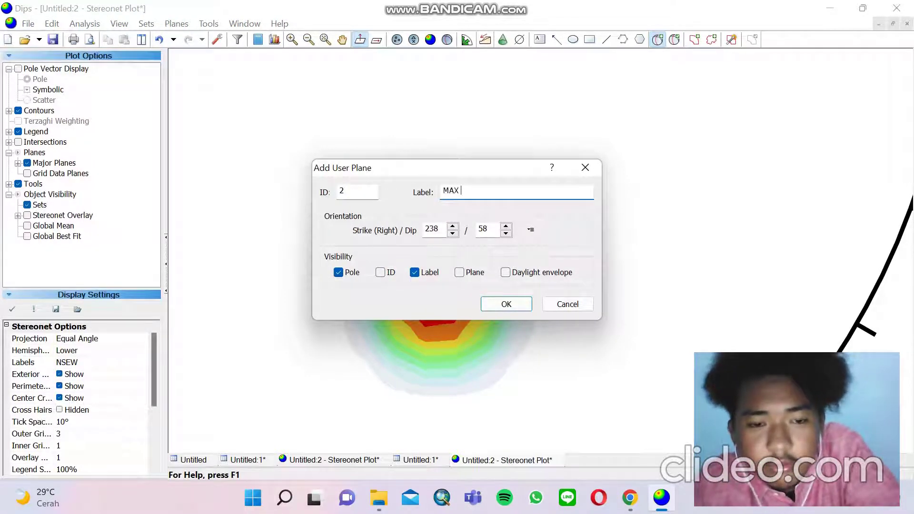
- Add a user plane on the MAX1 pole, orientation 89/56, labelled SAYAP LIPATAN 1, with only its label and plane visible
scroll(464, 259, "down", 5)
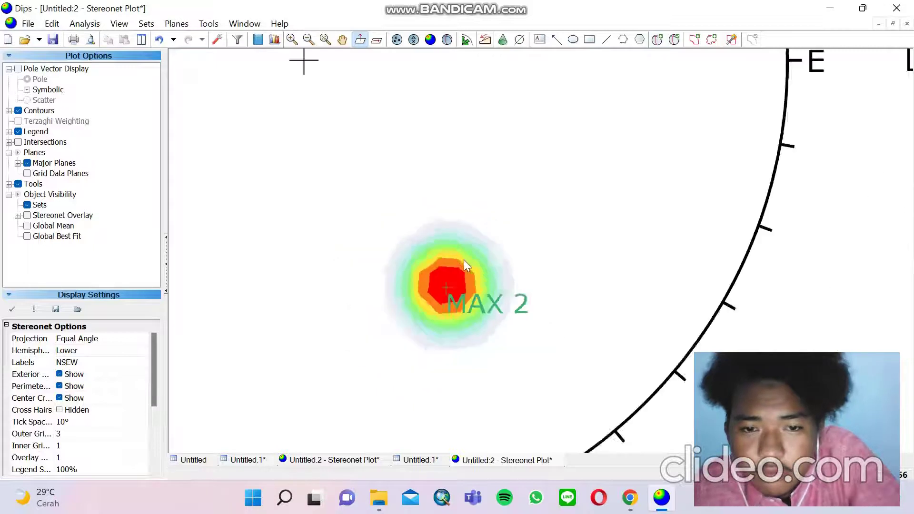
left_click(342, 39)
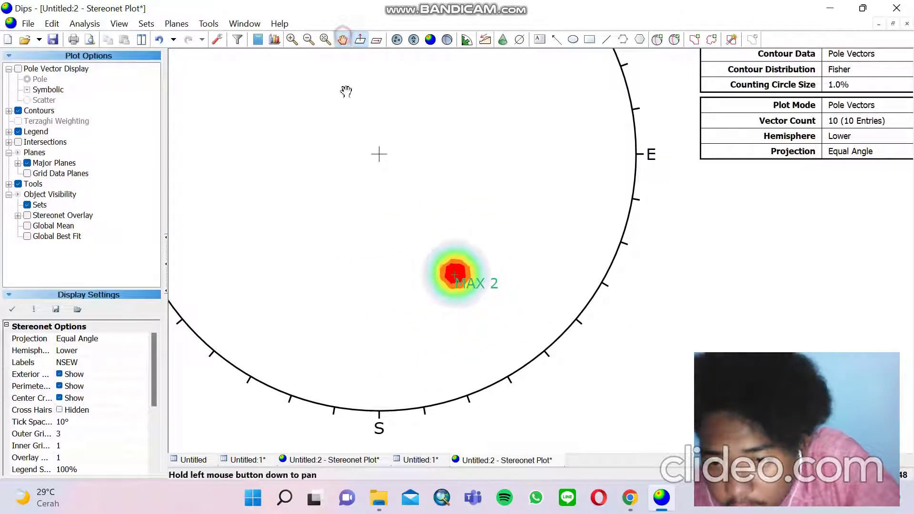
left_click_drag(347, 134, 353, 232)
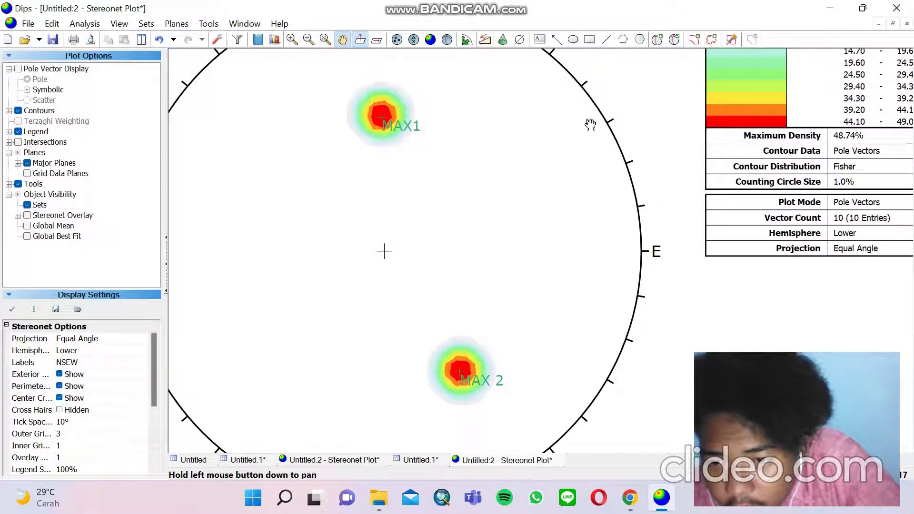
left_click(658, 39)
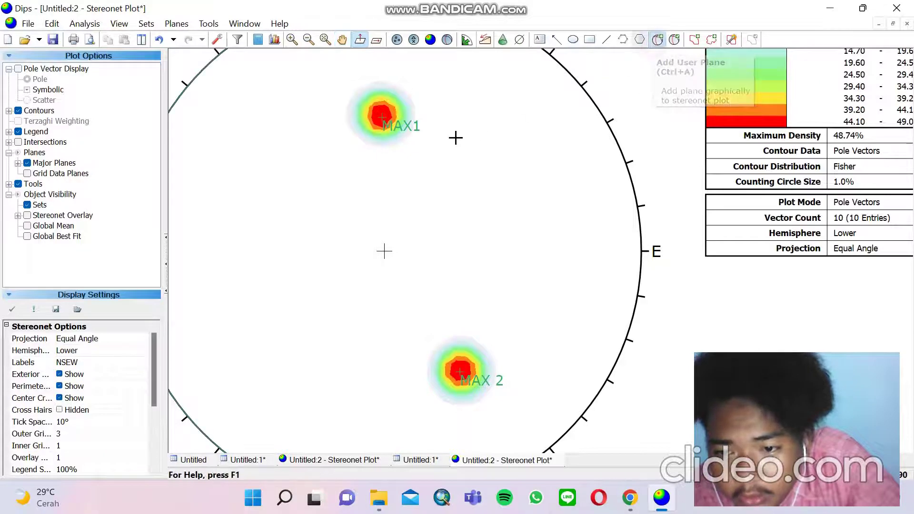
scroll(395, 136, "up", 1)
scroll(395, 137, "up", 2)
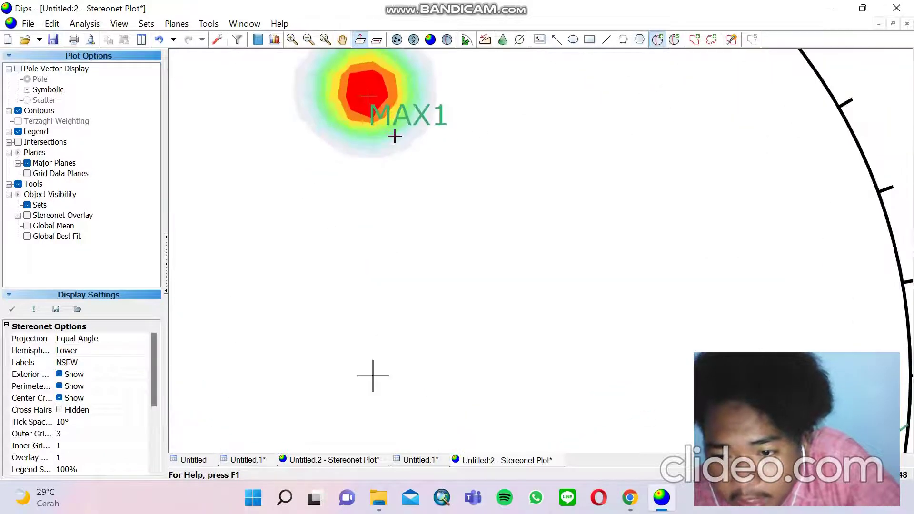
left_click(368, 94)
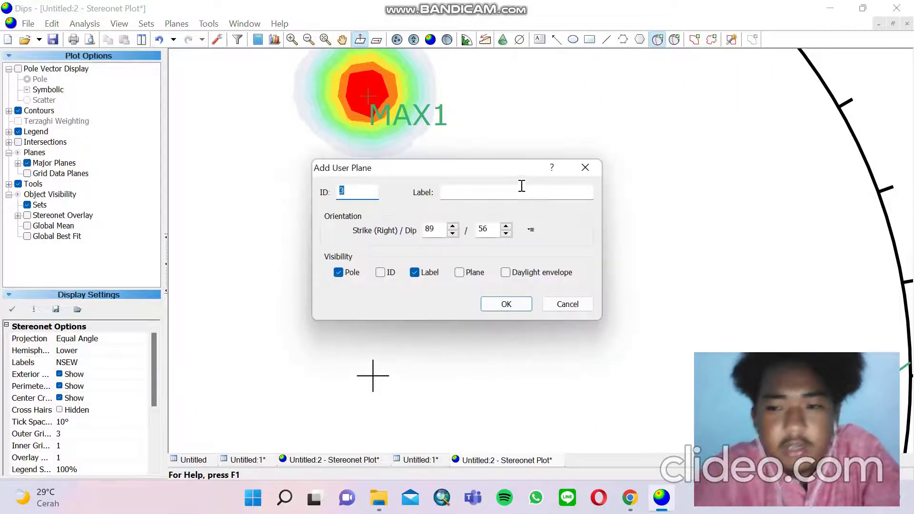
left_click(521, 190)
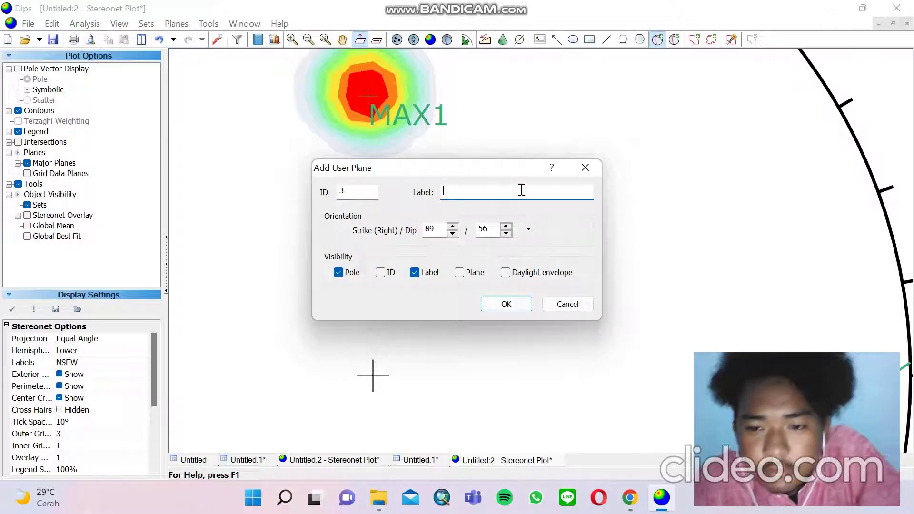
type("SAYAP LIPATAN 1")
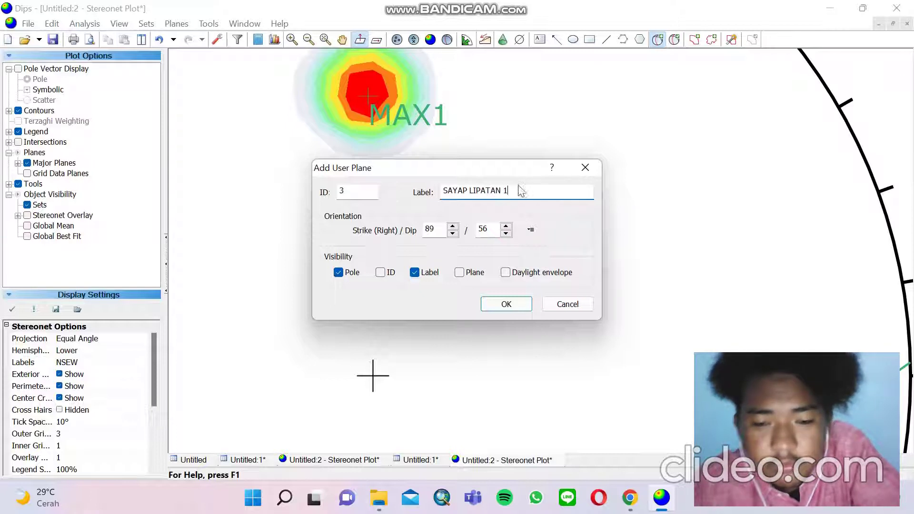
left_click(459, 272)
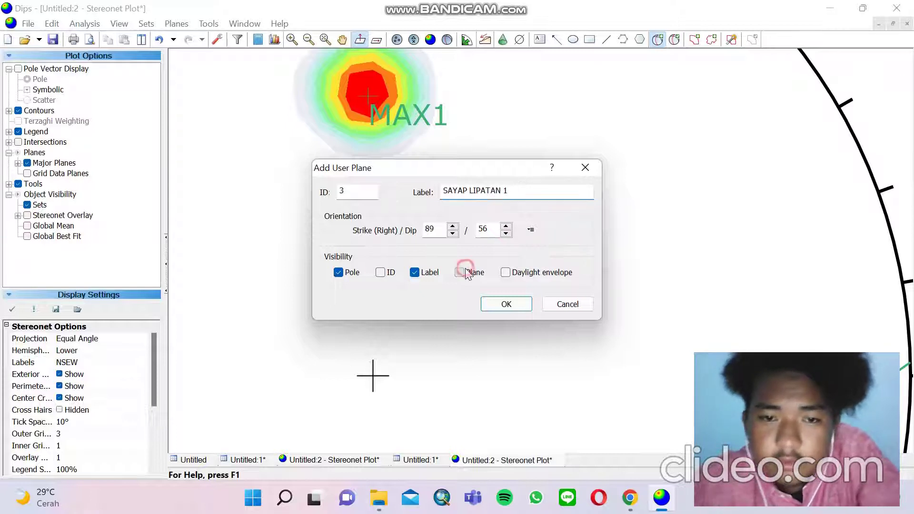
left_click(338, 273)
left_click(507, 305)
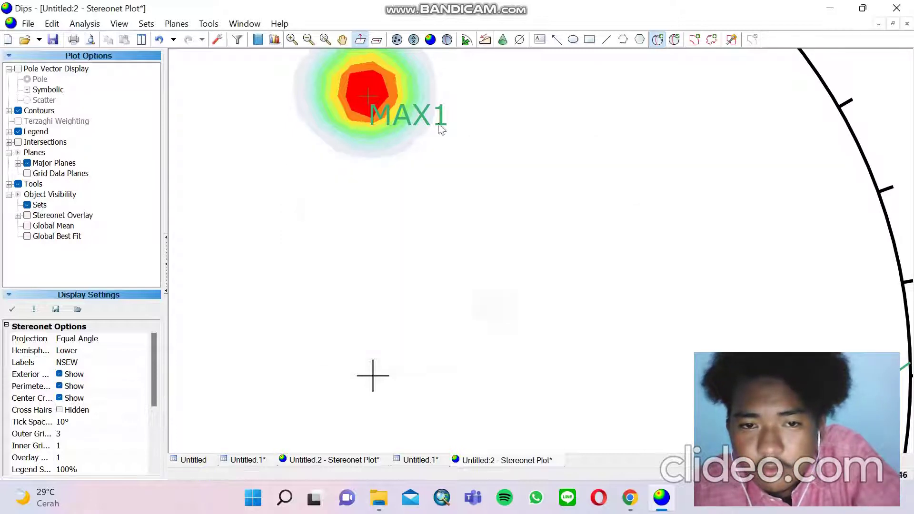
- Add a user plane on the MAX 2 pole, orientation 238/58, labelled SAYAP LIPATAN 2, with only its label and plane visible
left_click(343, 39)
left_click_drag(399, 310, 399, 131)
scroll(399, 131, "down", 5)
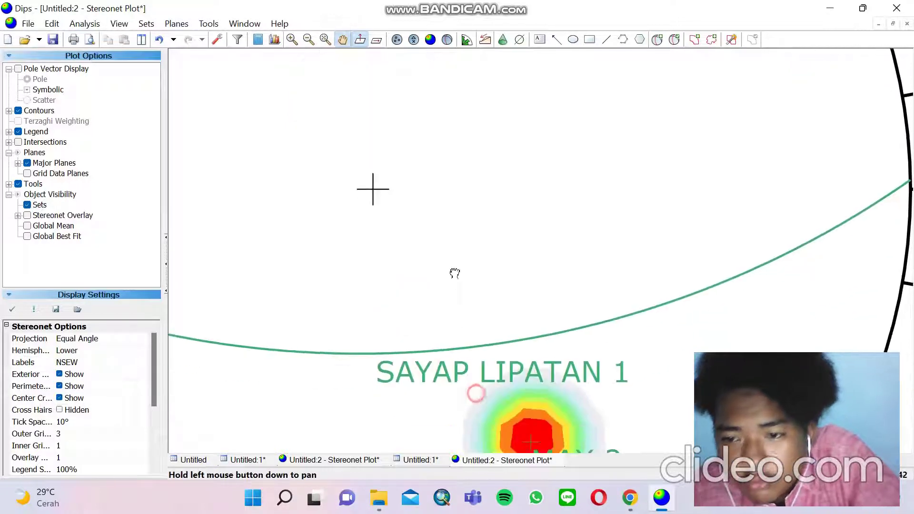
left_click(657, 39)
scroll(509, 319, "up", 2)
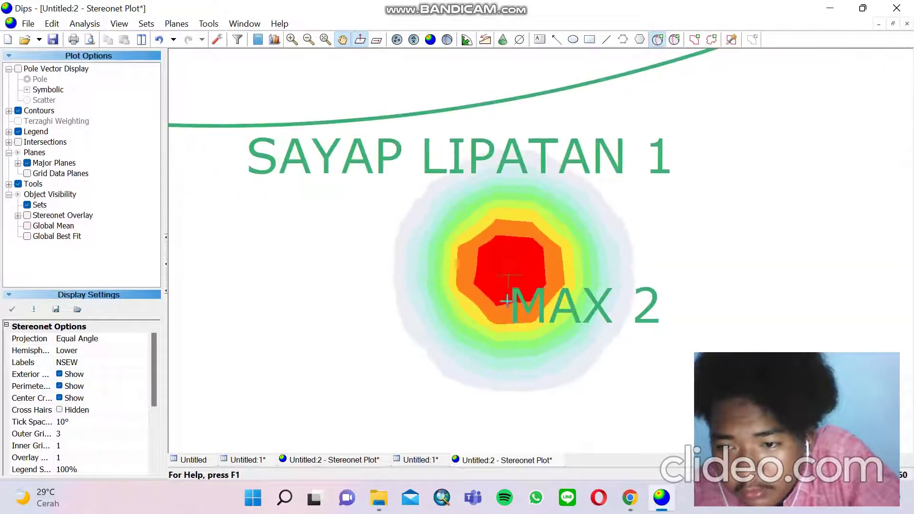
left_click(510, 273)
left_click(483, 189)
type("SA")
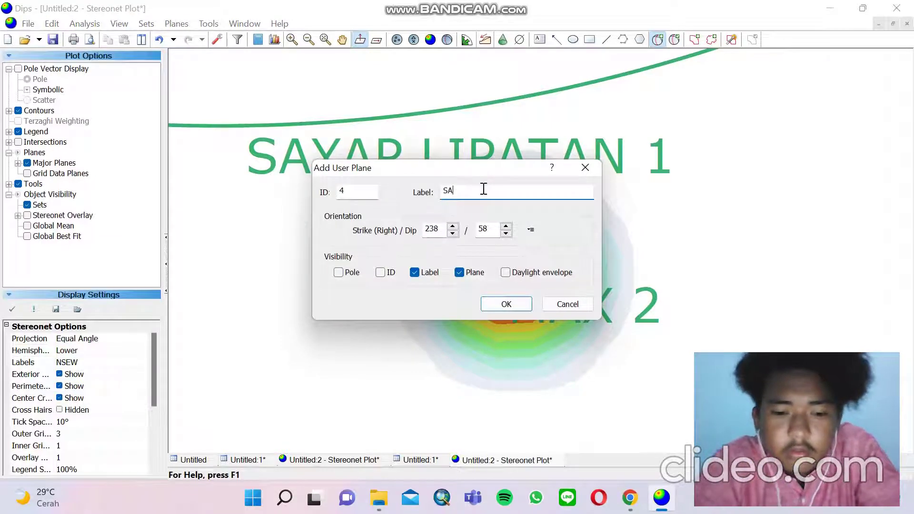
type("YAP LIPATAN 2")
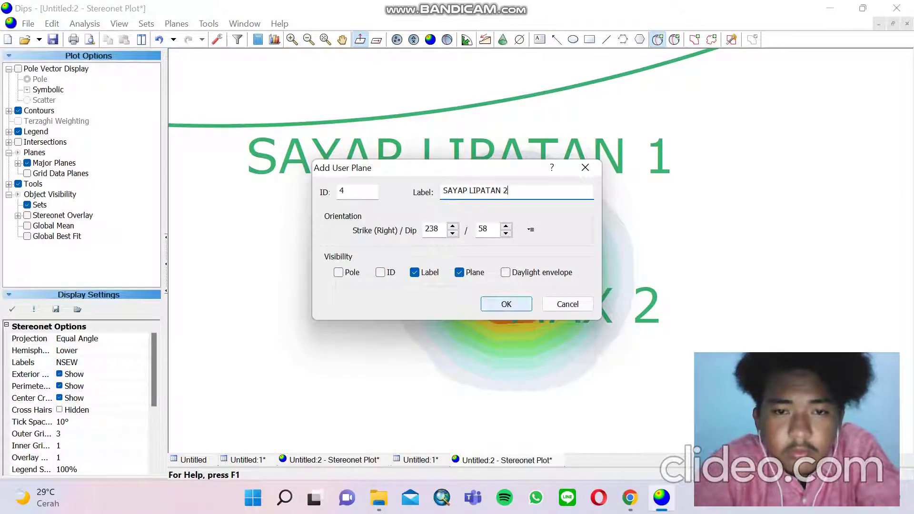
left_click(502, 302)
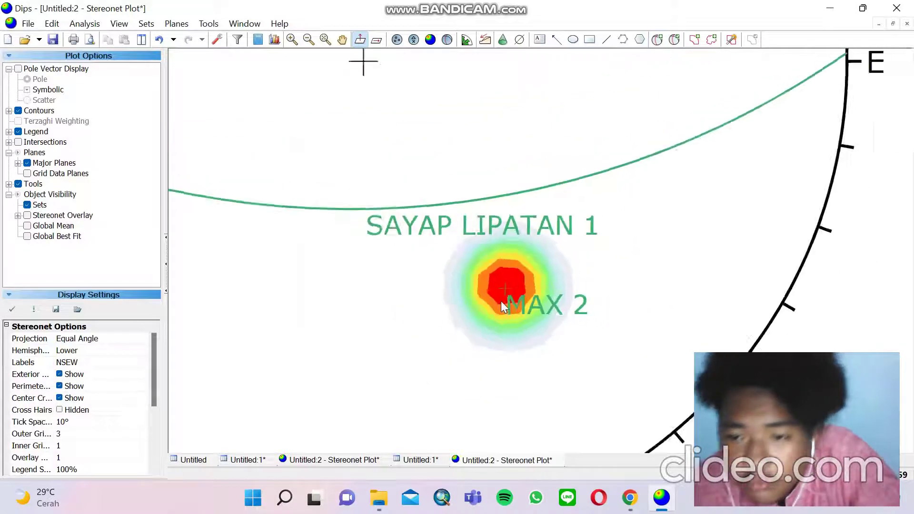
- Add a user plane with its pole at the intersection of the two fold limbs, orientation 343/67, labelled SIGMA 2, showing only pole and label
scroll(502, 302, "down", 3)
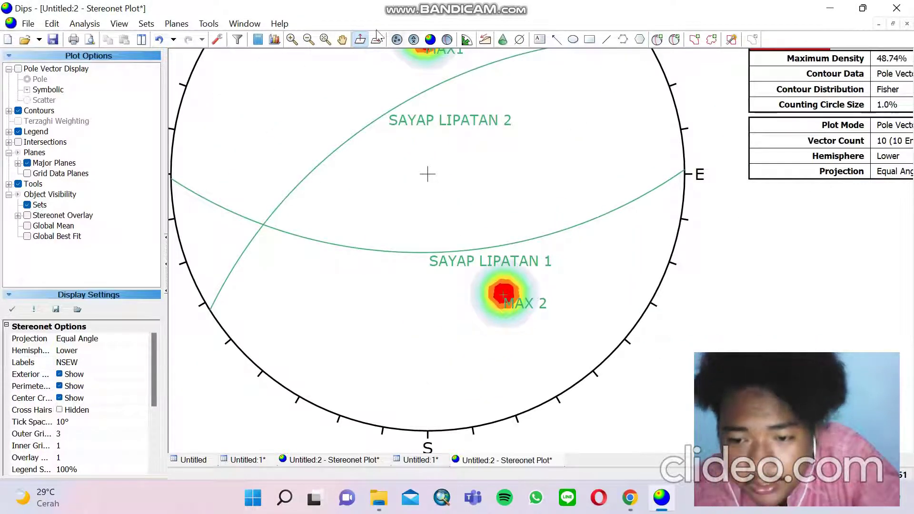
left_click(342, 39)
left_click_drag(326, 106, 390, 126)
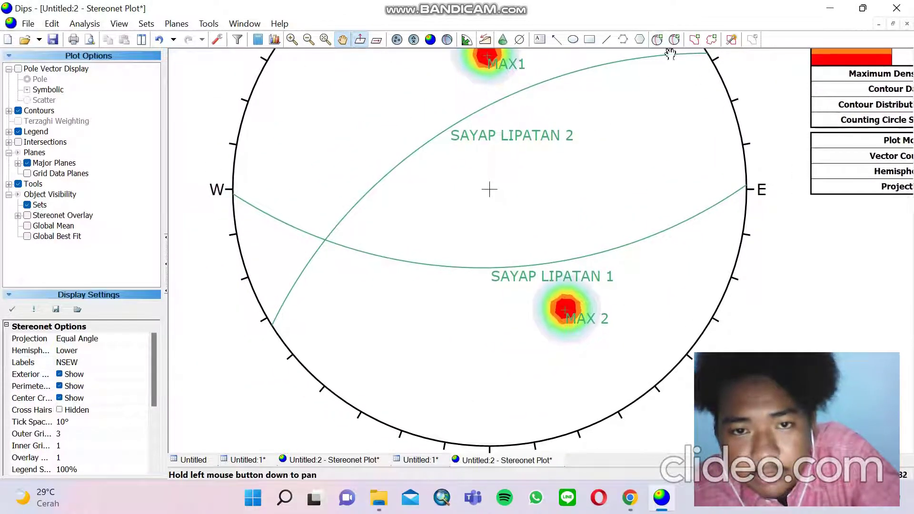
left_click(658, 39)
scroll(368, 220, "up", 3)
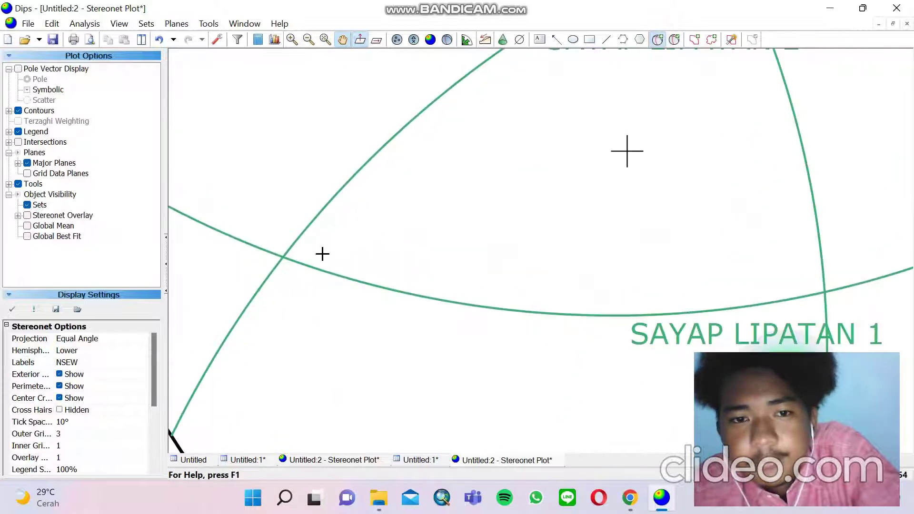
left_click(284, 257)
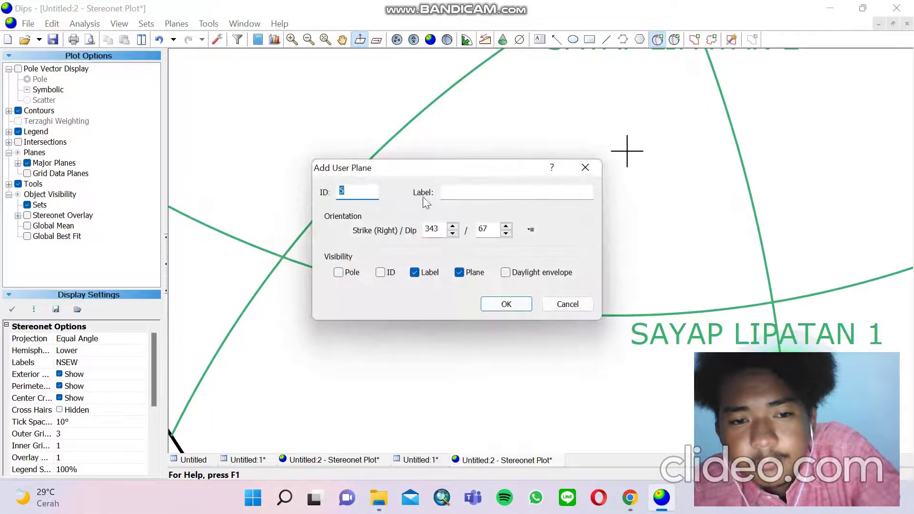
left_click(461, 190)
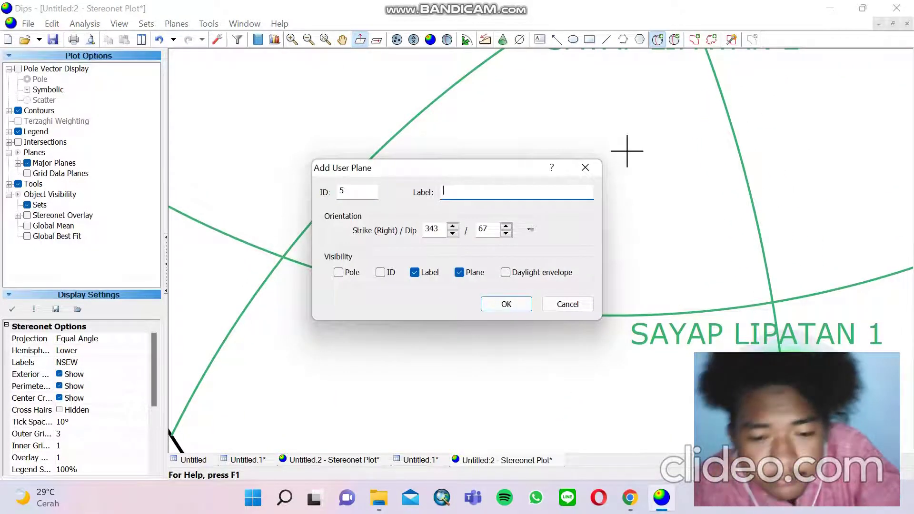
type("SIGMA 2")
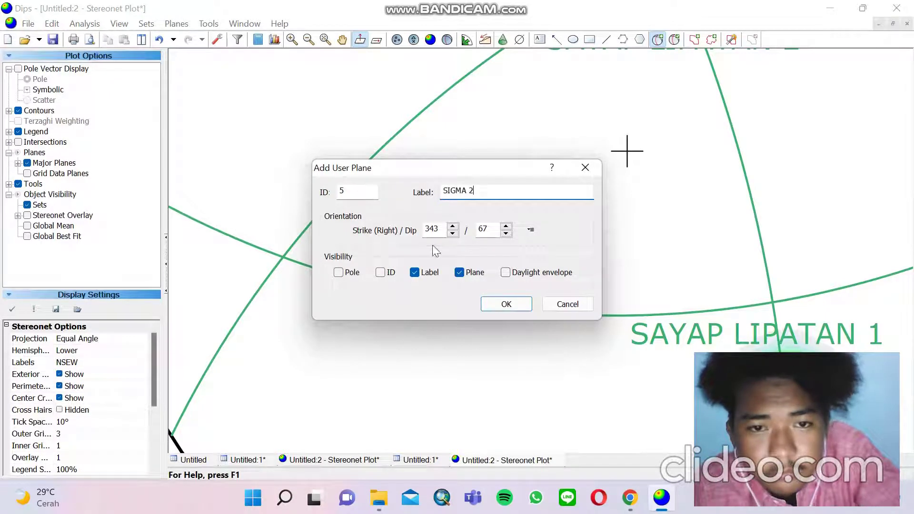
left_click(338, 272)
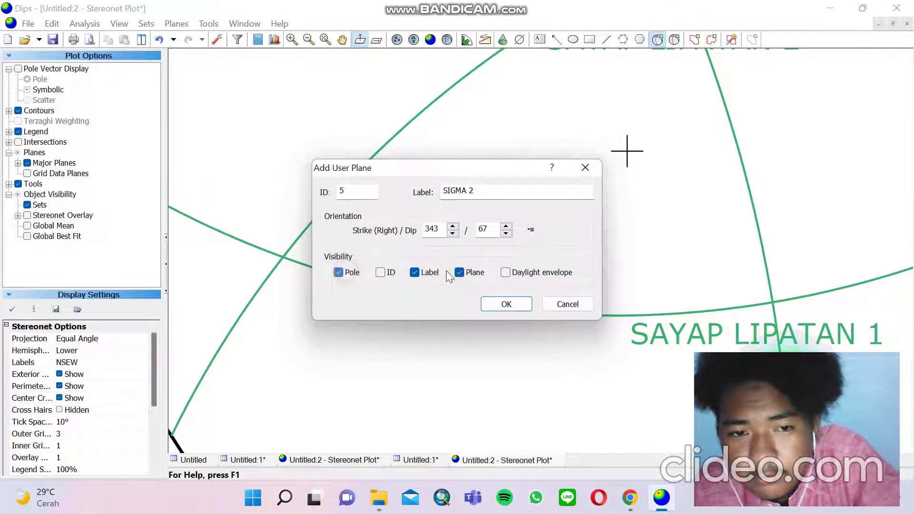
left_click(460, 273)
left_click(498, 307)
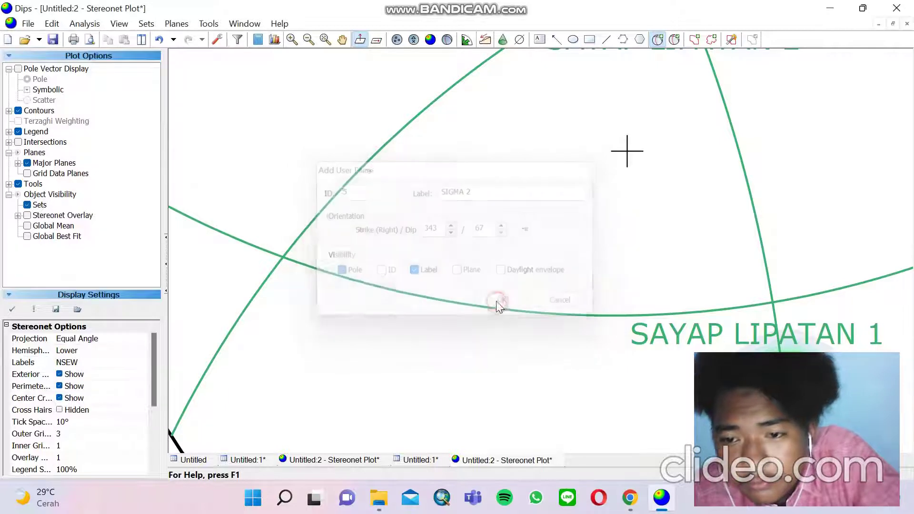
- Add a user plane with its pole at the limb intersection, orientation 343/68, labelled BIDANG BANTU, with only its label and plane visible
left_click(655, 46)
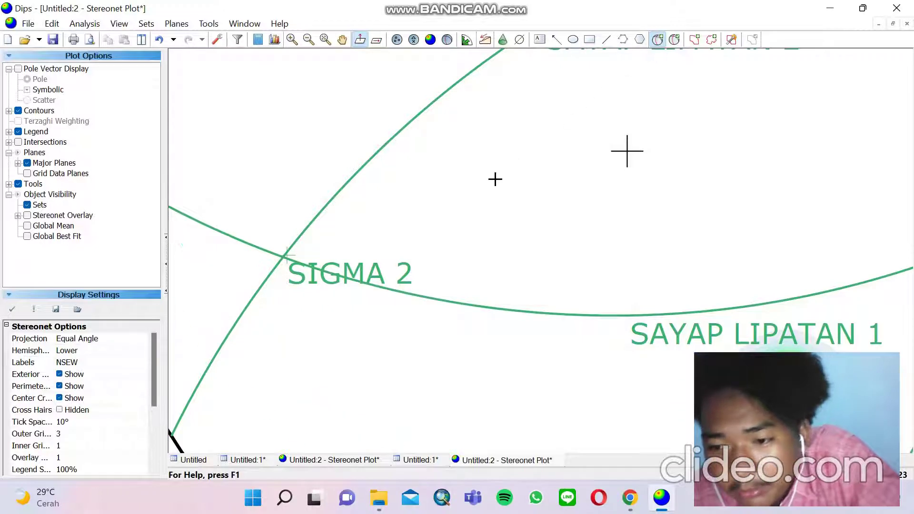
scroll(279, 275, "up", 1)
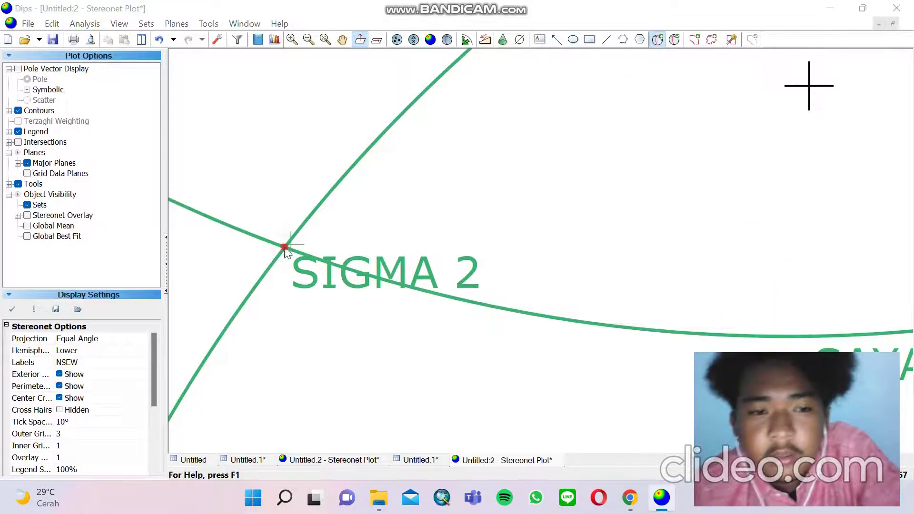
left_click(289, 245)
left_click(502, 192)
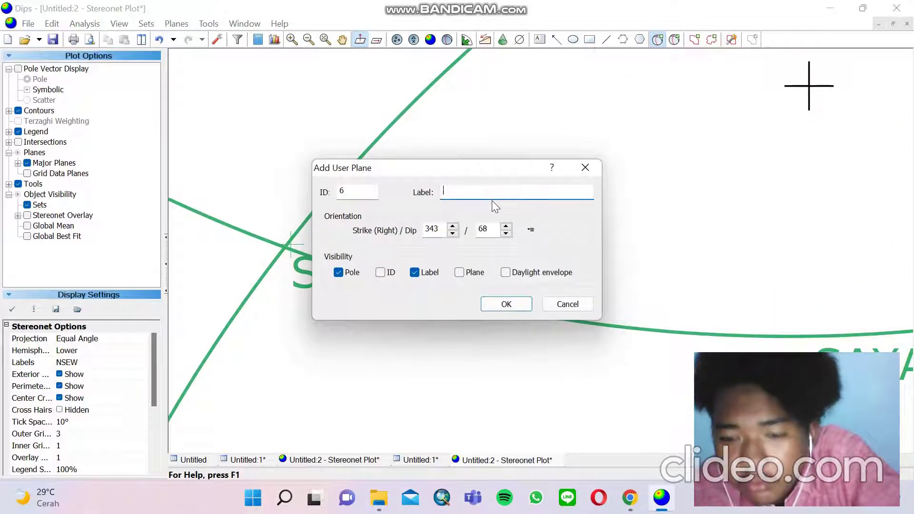
type("BIDANG BANTU")
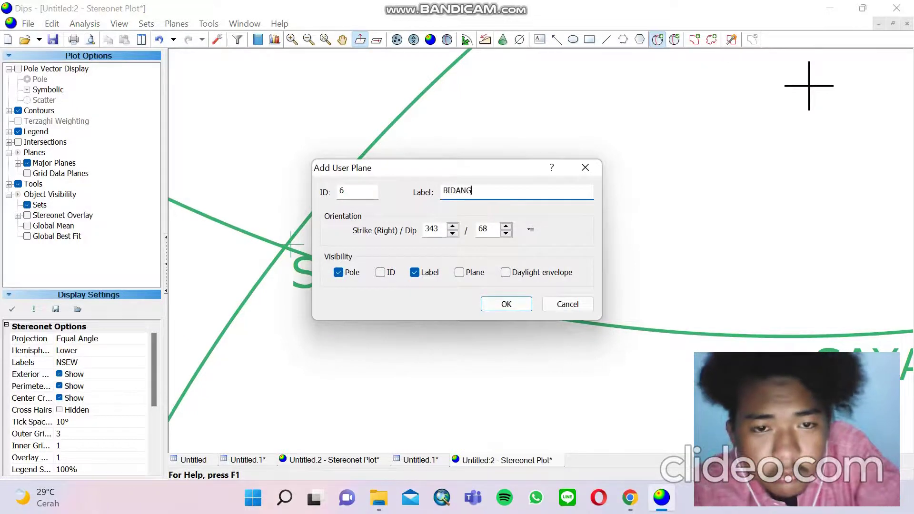
left_click(459, 276)
left_click(350, 274)
left_click(490, 305)
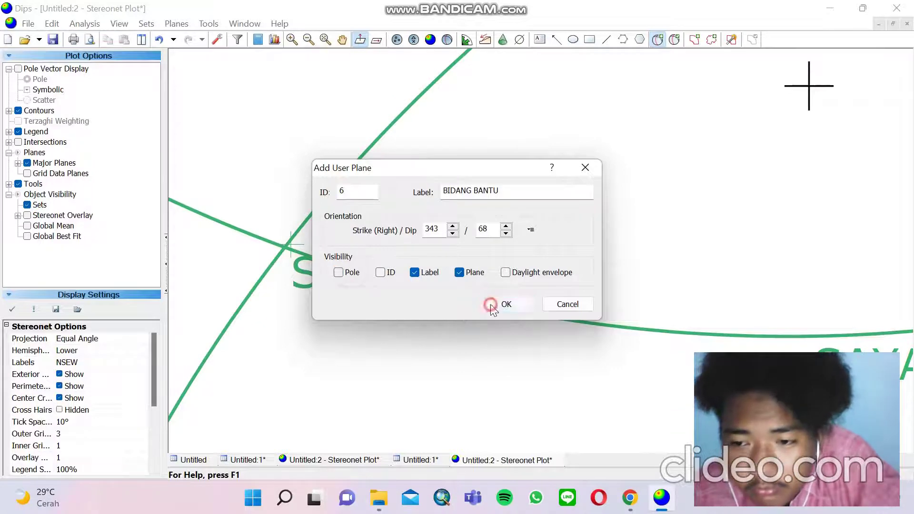
- Measure the angle along the BIDANG BANTU plane from its intersection with SAYAP LIPATAN 2 to its intersection with SAYAP LIPATAN 1
scroll(490, 305, "down", 13)
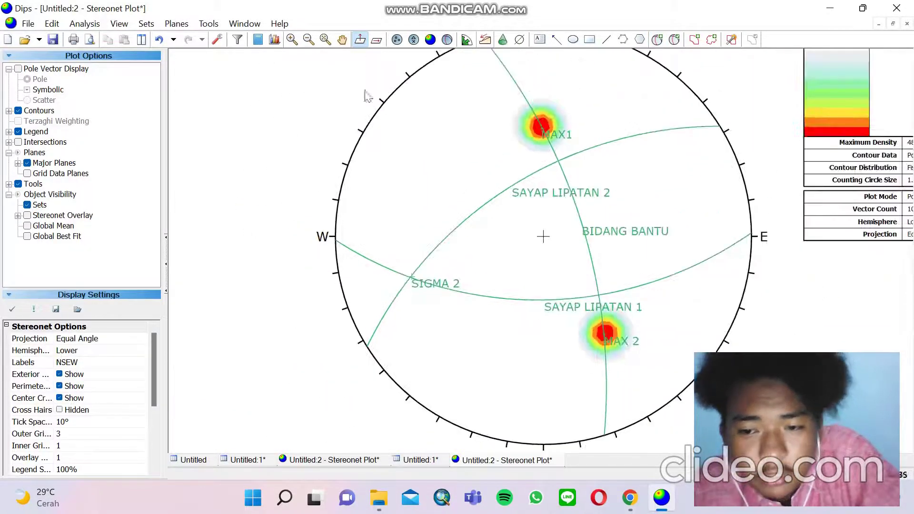
left_click(209, 24)
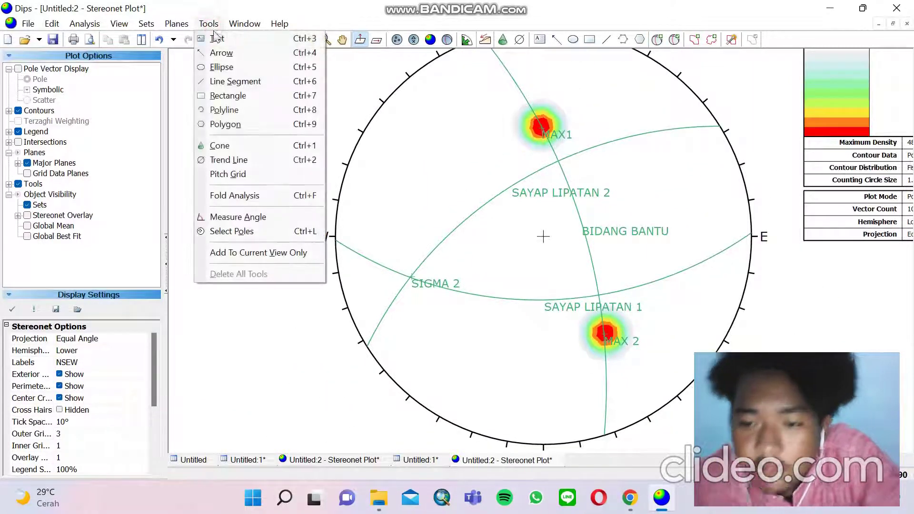
left_click(255, 218)
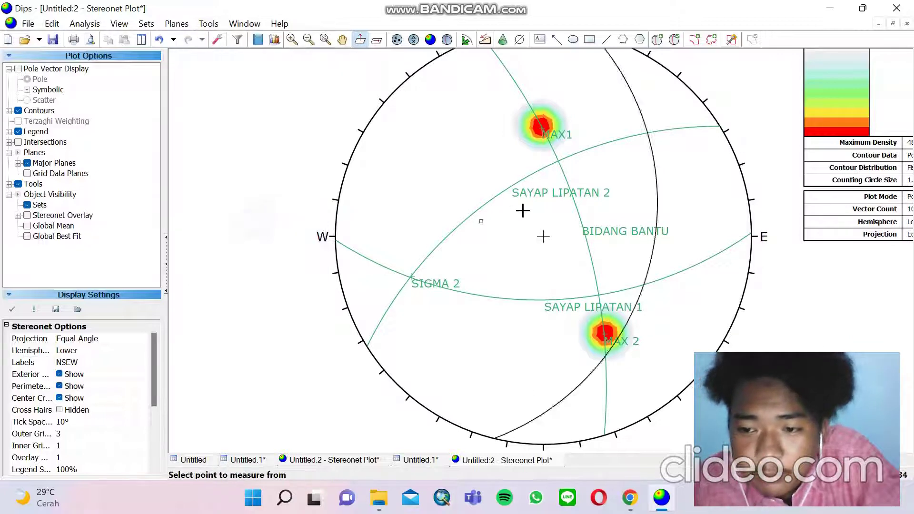
scroll(580, 159, "up", 3)
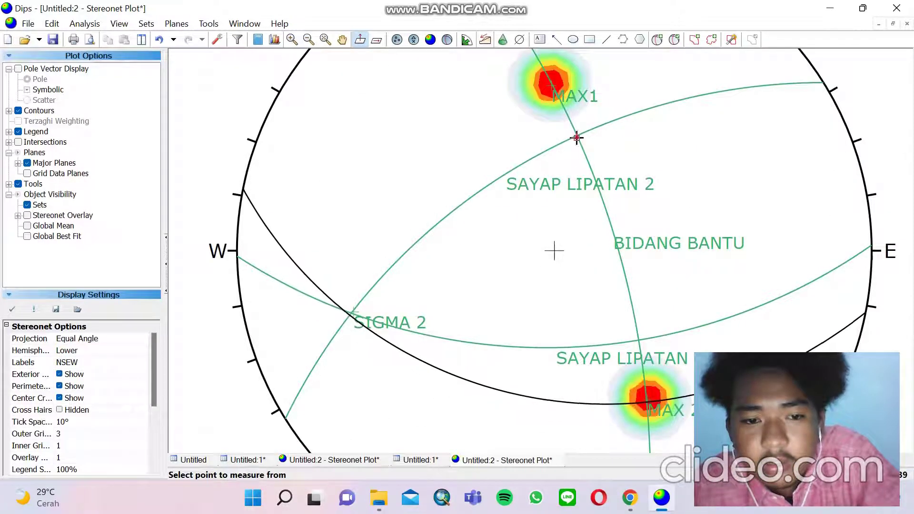
left_click(577, 139)
left_click(640, 339)
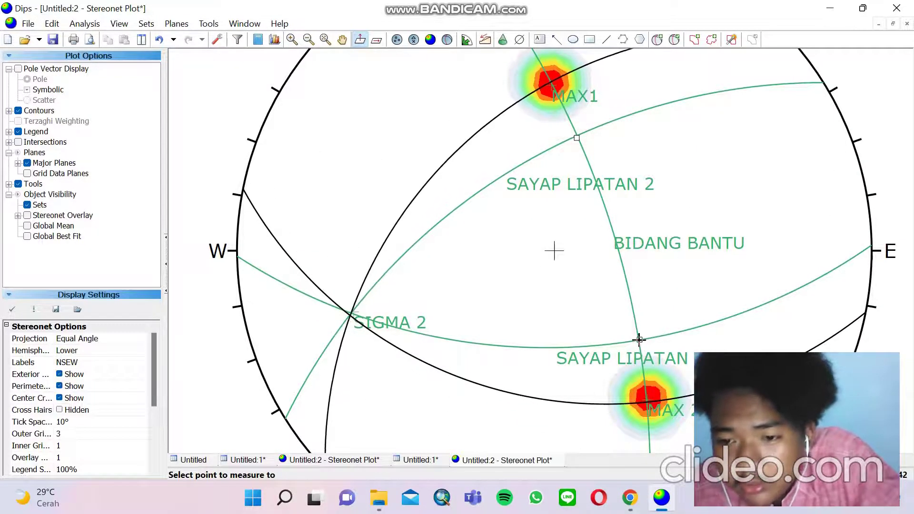
left_click_drag(435, 182, 362, 201)
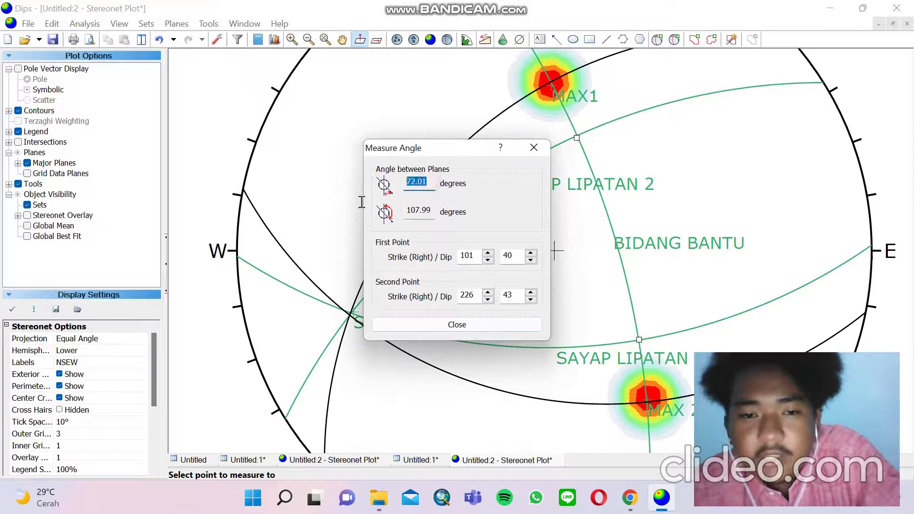
left_click(532, 151)
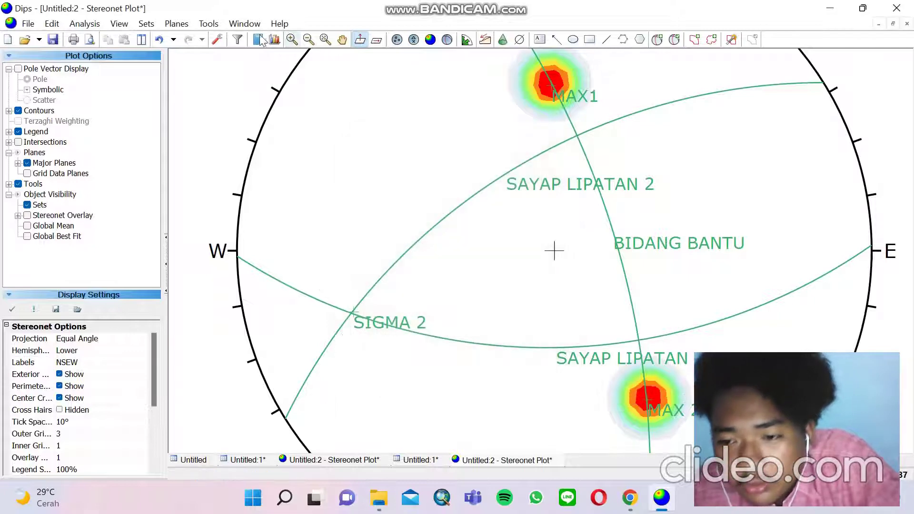
- Add a pitch grid along the BIDANG BANTU plane, centred on the limb intersection at SIGMA 2
left_click(214, 25)
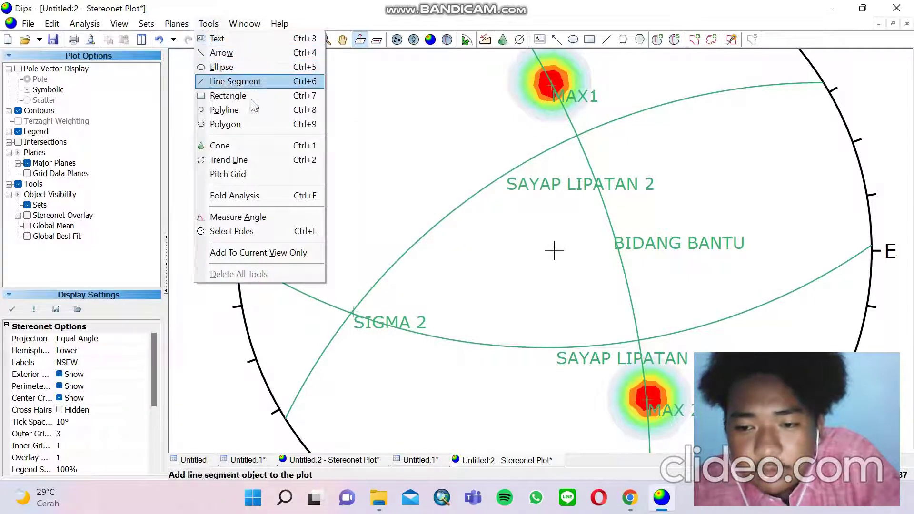
left_click(265, 173)
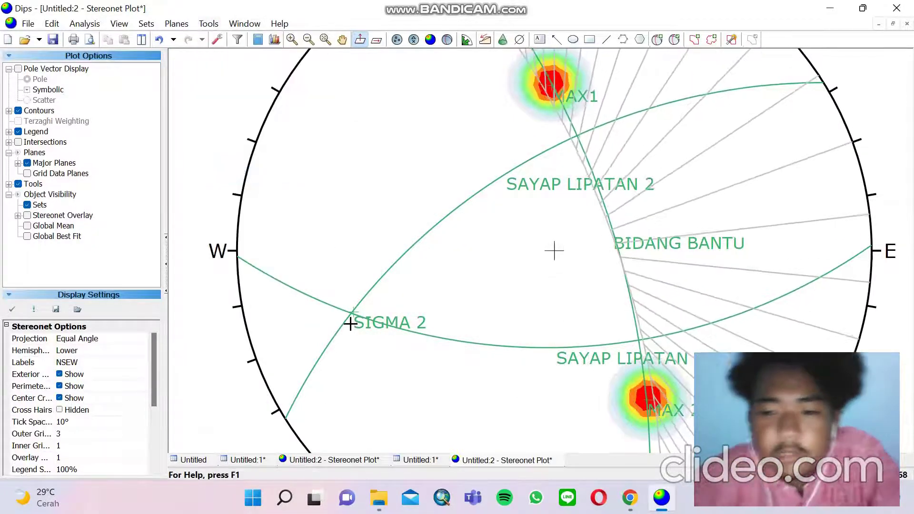
scroll(350, 323, "up", 3)
scroll(341, 288, "up", 2)
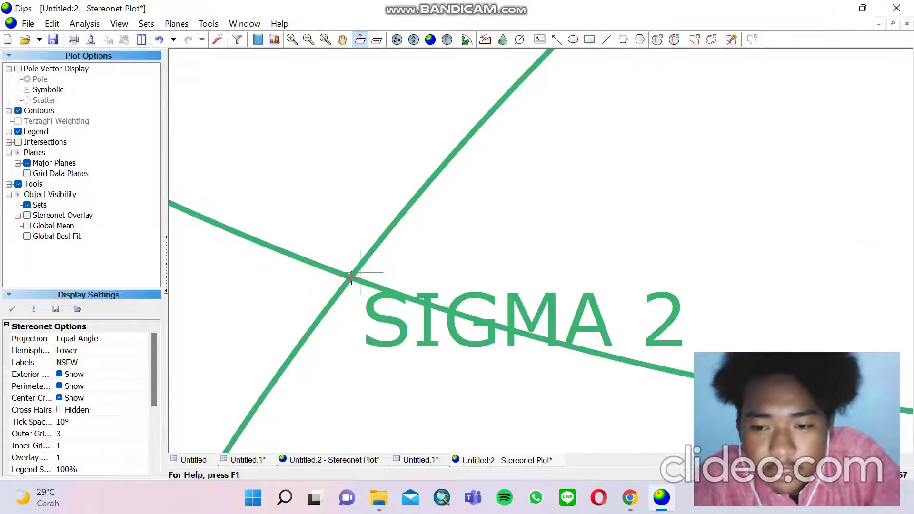
scroll(352, 268, "down", 5)
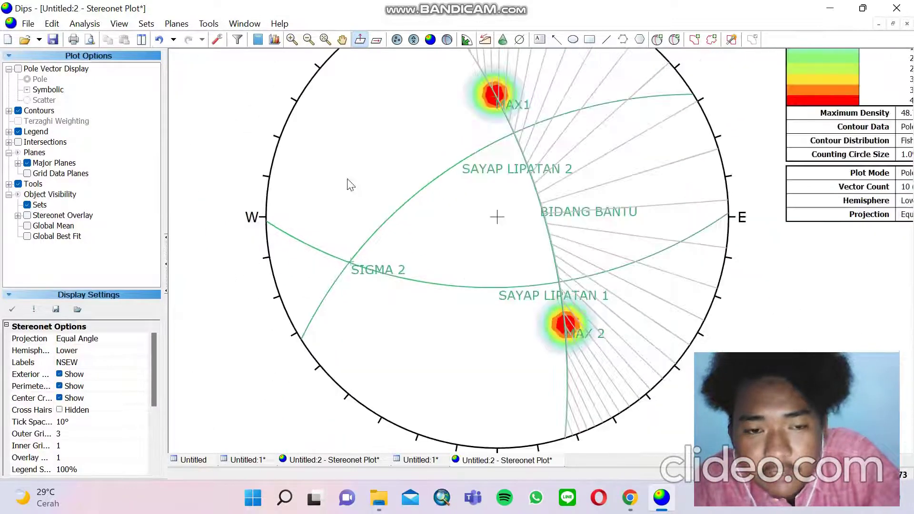
- Add a user plane with its pole on BIDANG BANTU between the two limbs, orientation 149/23, labelled SIGMA 1, showing only pole and label
left_click(342, 39)
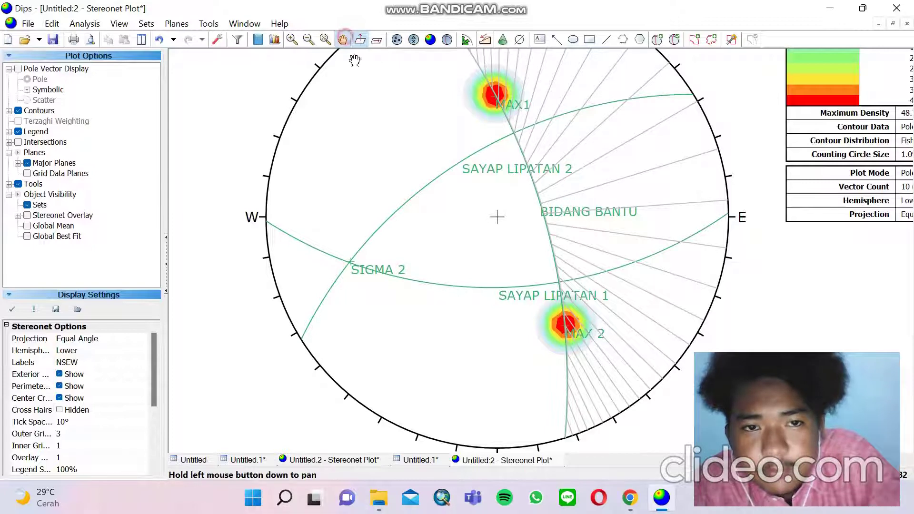
left_click_drag(361, 170, 236, 167)
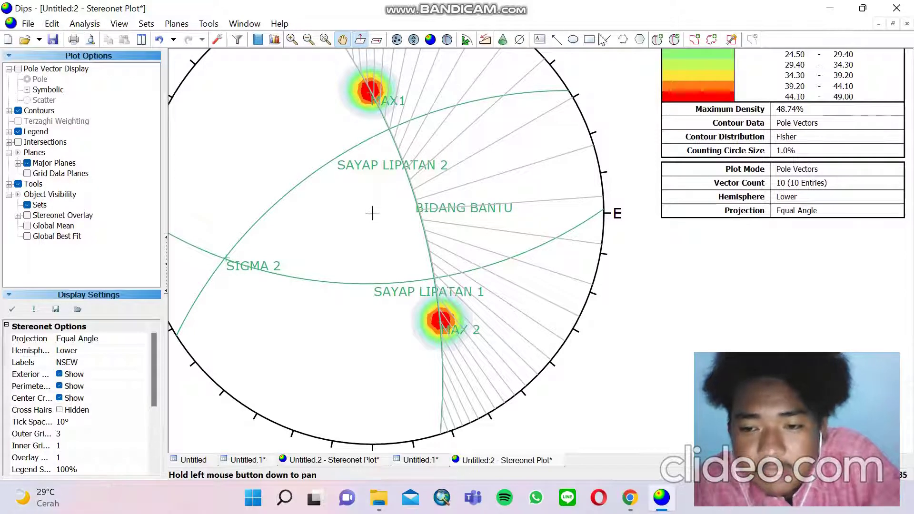
left_click(658, 39)
left_click(388, 165)
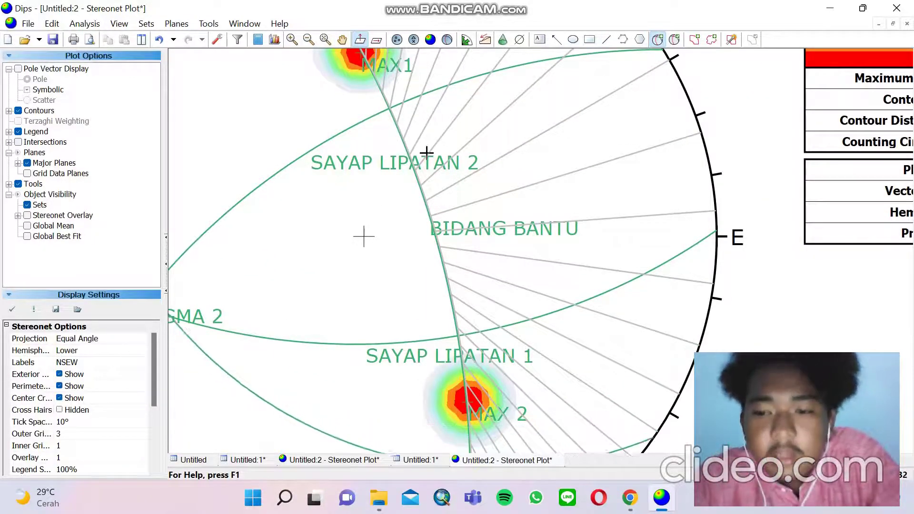
left_click(424, 202)
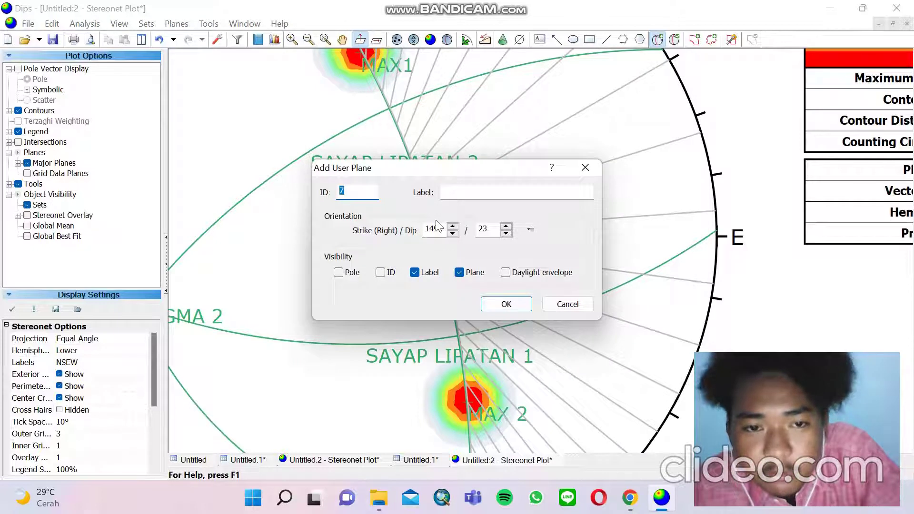
left_click(496, 187)
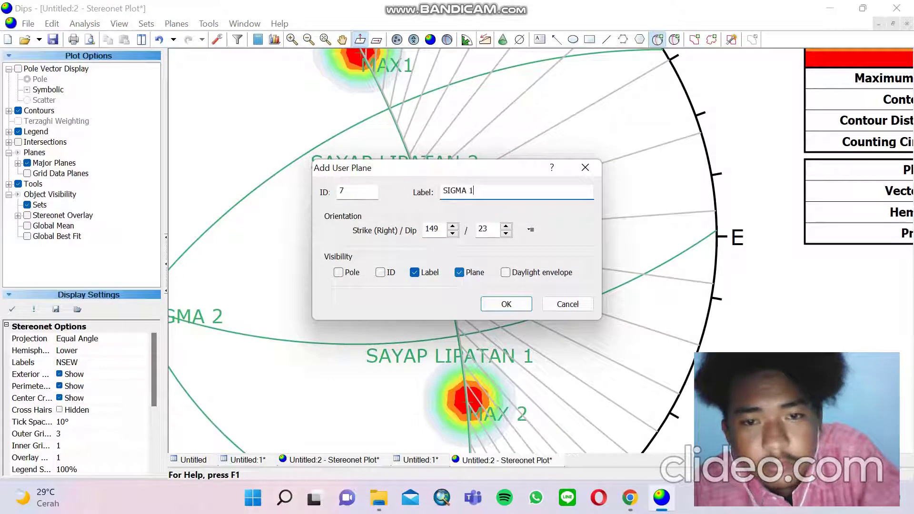
left_click(459, 272)
left_click(339, 273)
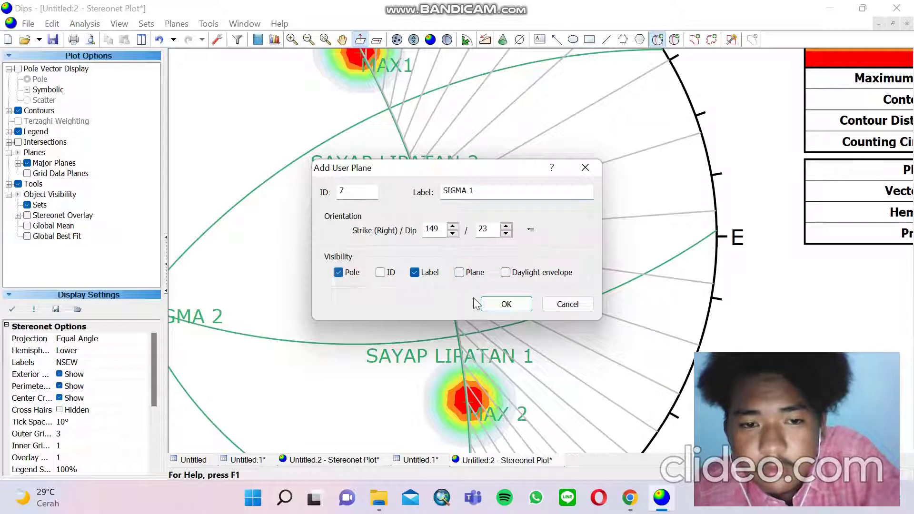
left_click(522, 306)
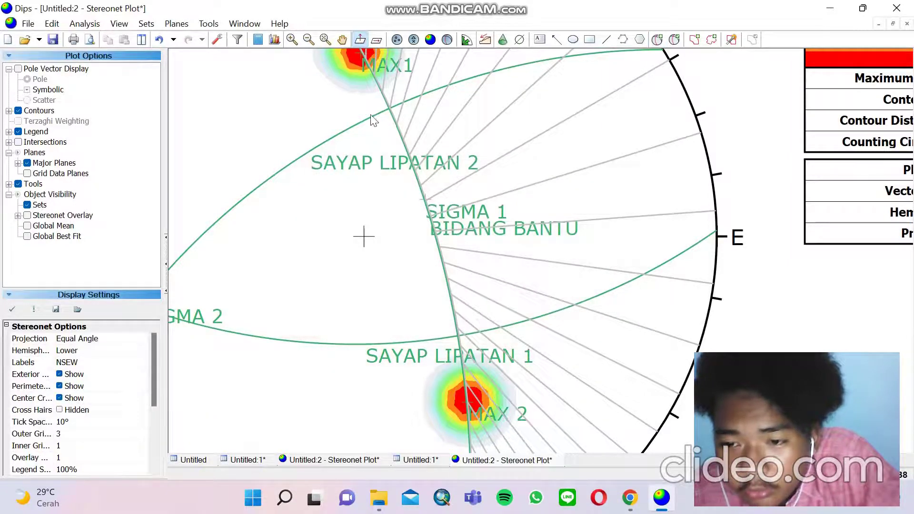
- Add a user plane with its pole near the southern end of BIDANG BANTU, orientation 251/84, labelled SIGMA 3, showing only pole and label
scroll(374, 121, "down", 1)
left_click(341, 40)
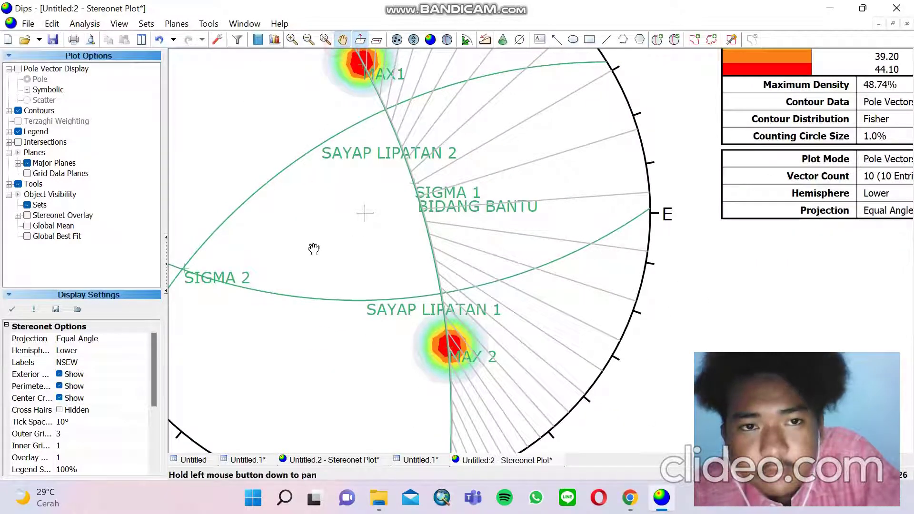
left_click_drag(312, 249, 296, 146)
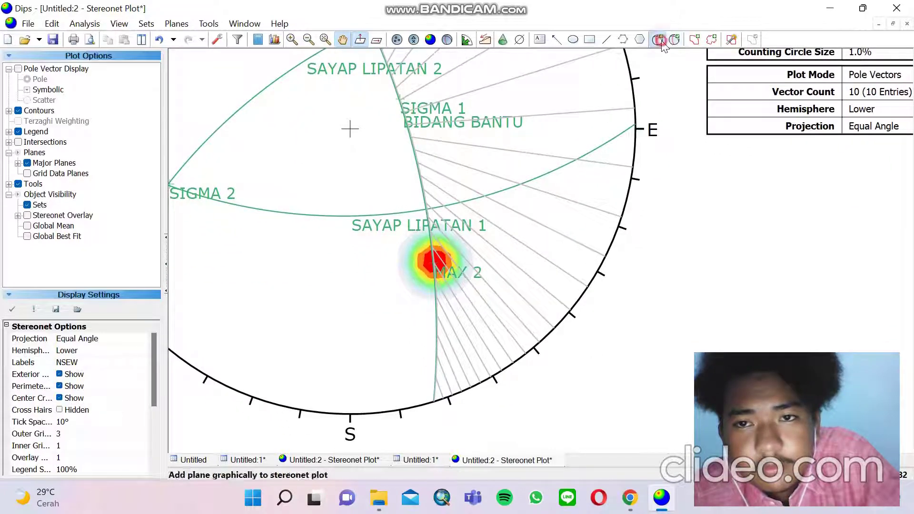
left_click(659, 41)
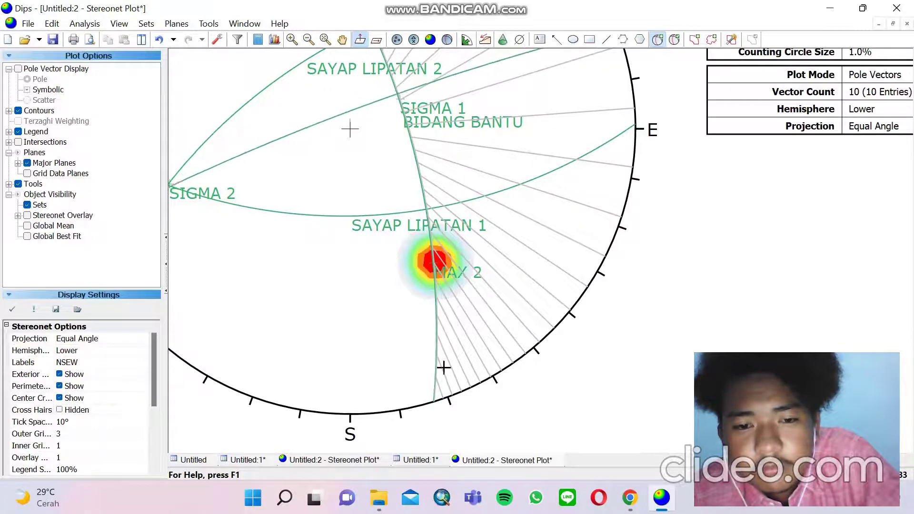
scroll(437, 366, "down", 2)
scroll(434, 365, "down", 2)
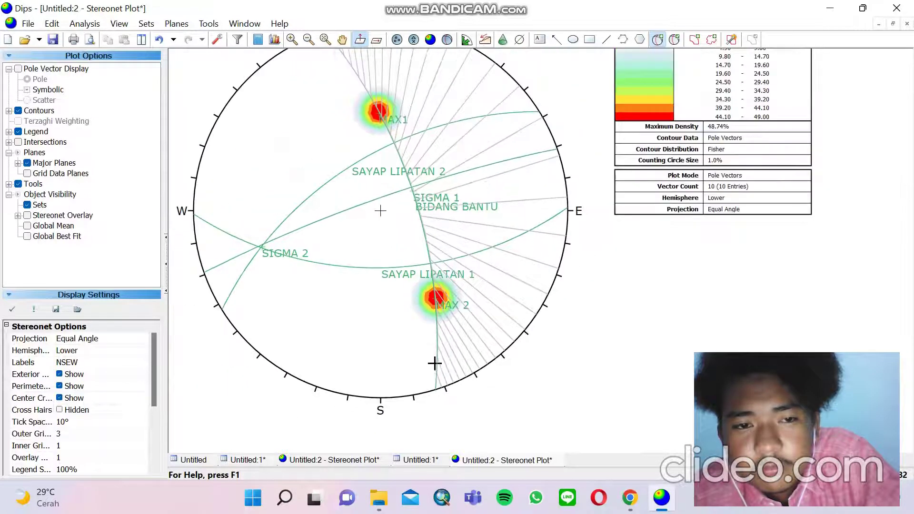
left_click(435, 372)
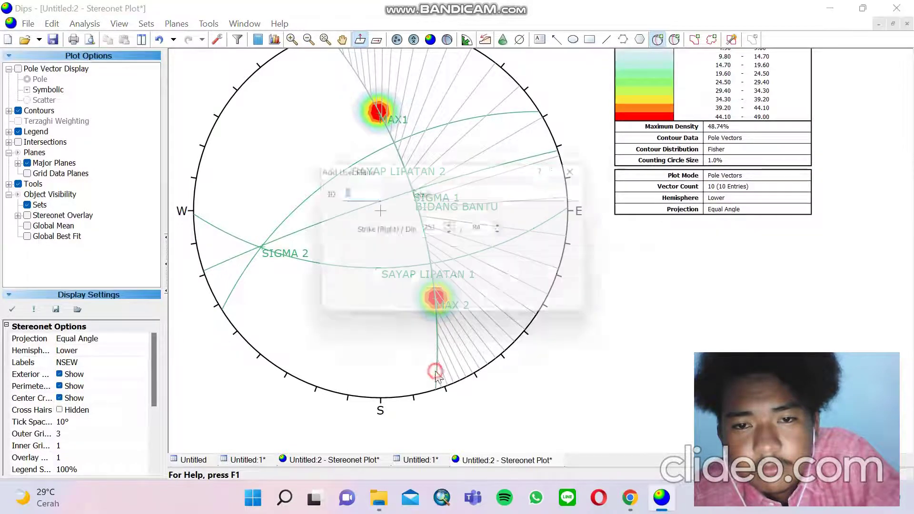
left_click(505, 194)
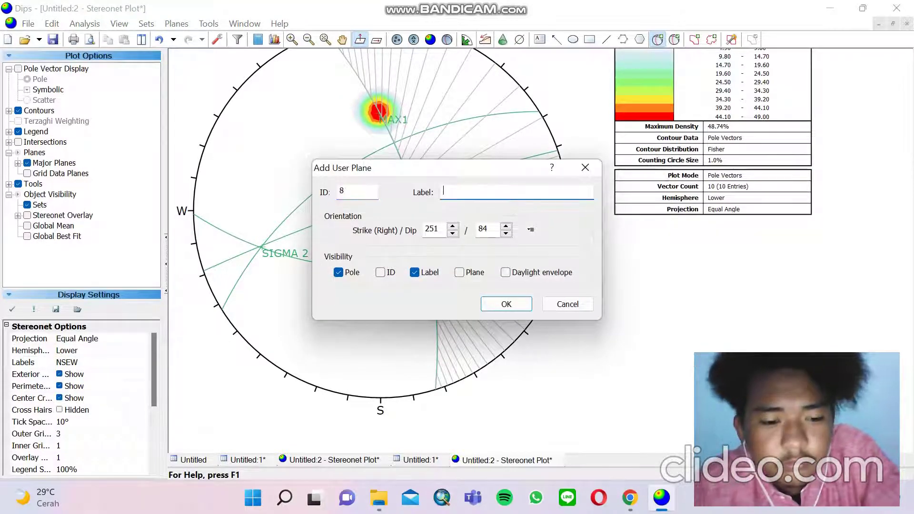
type("SIGMA 3")
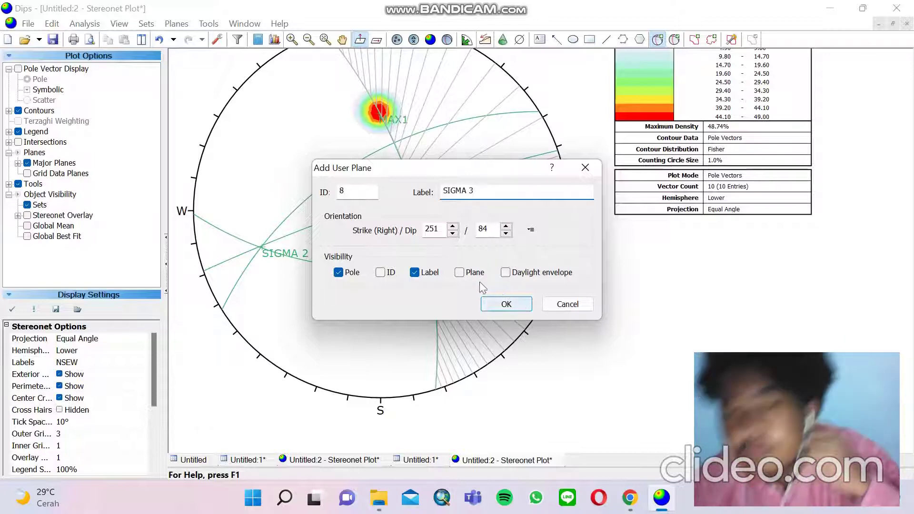
left_click(501, 304)
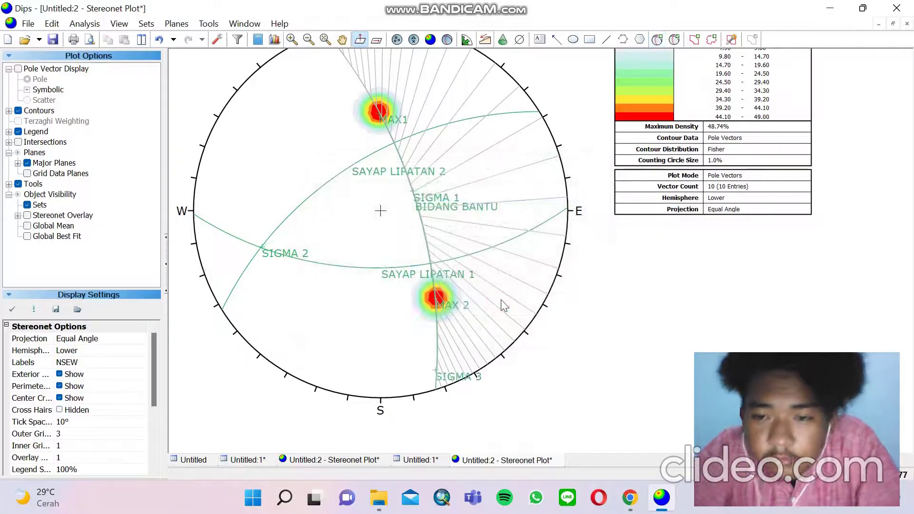
- Delete all tools from the stereonet and add a user plane with its pole at SIGMA 3, orientation 251/85, labelled AXIAL PLANE, showing only label and plane
left_click(208, 23)
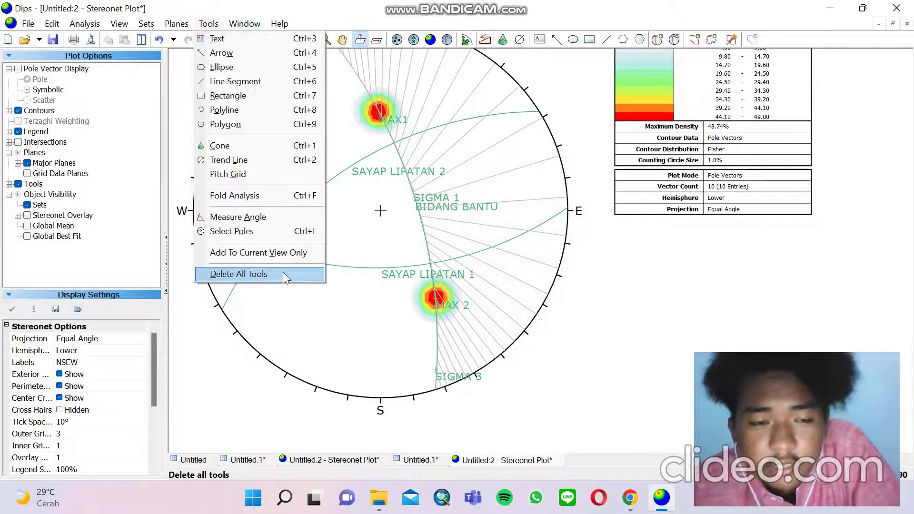
left_click(284, 273)
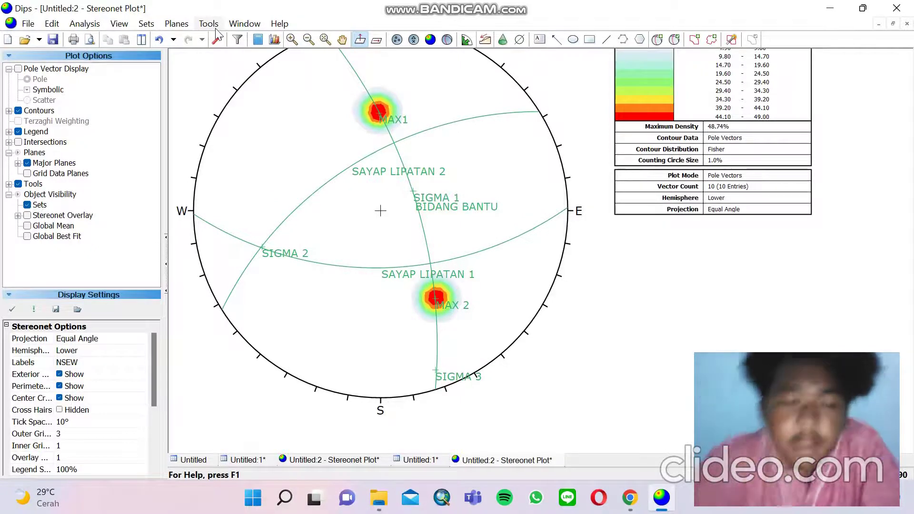
left_click(658, 41)
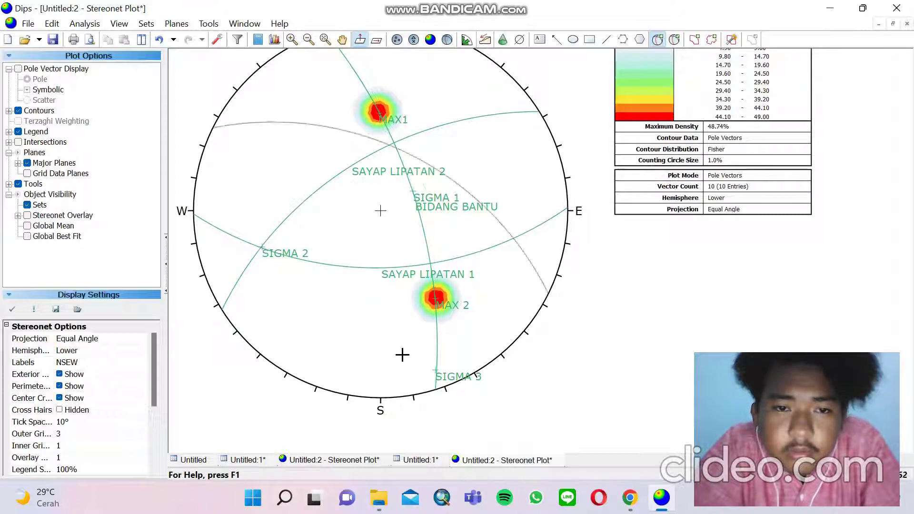
left_click(437, 370)
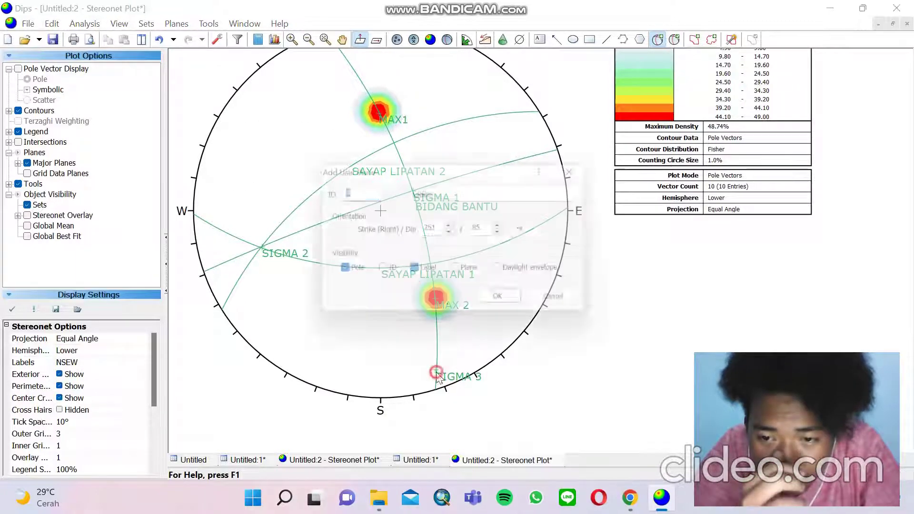
left_click(465, 194)
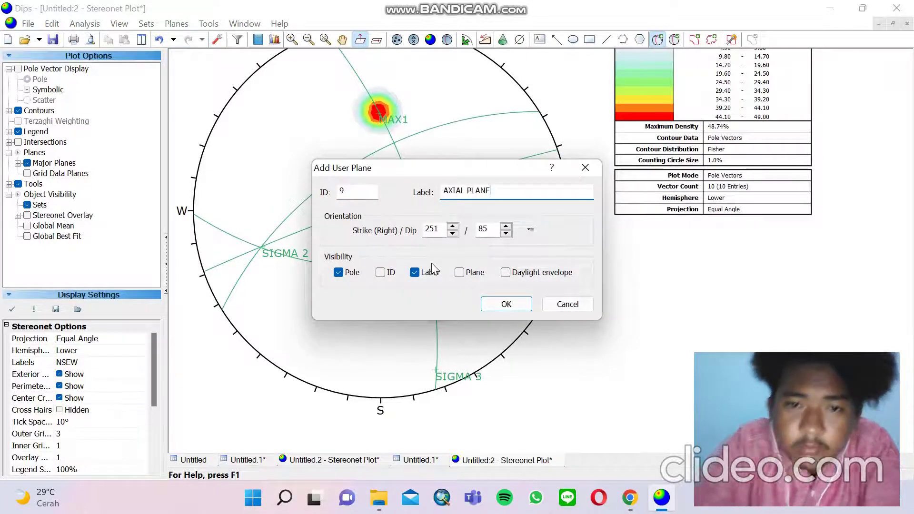
left_click(459, 273)
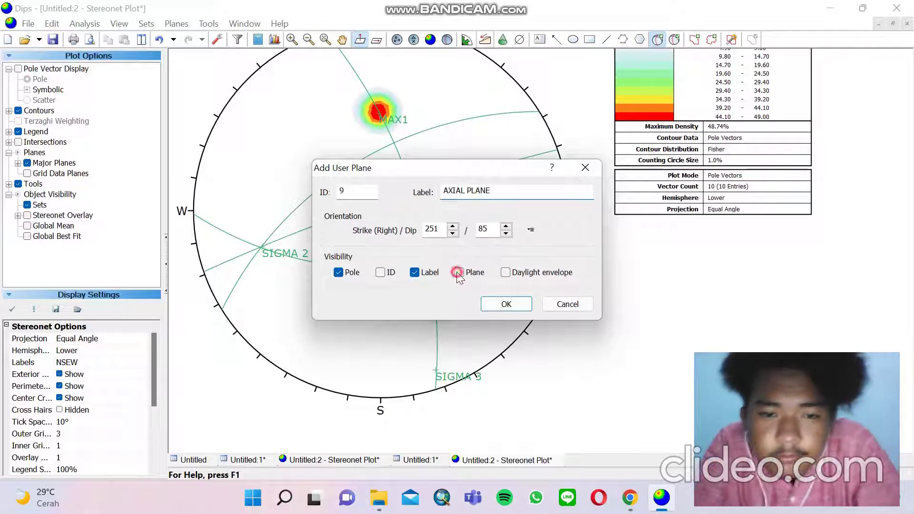
left_click(344, 275)
left_click(501, 306)
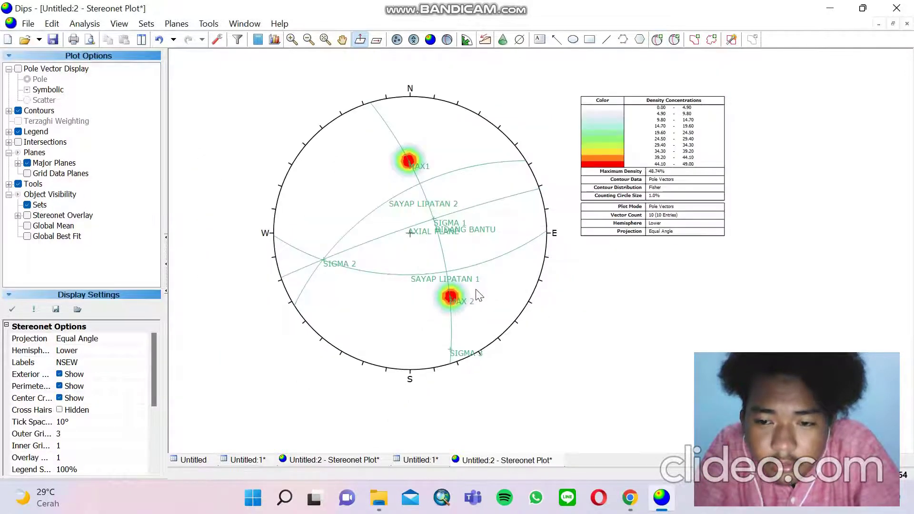
- Switch the plot legend off and on again so that it includes the major planes table
left_click(18, 132)
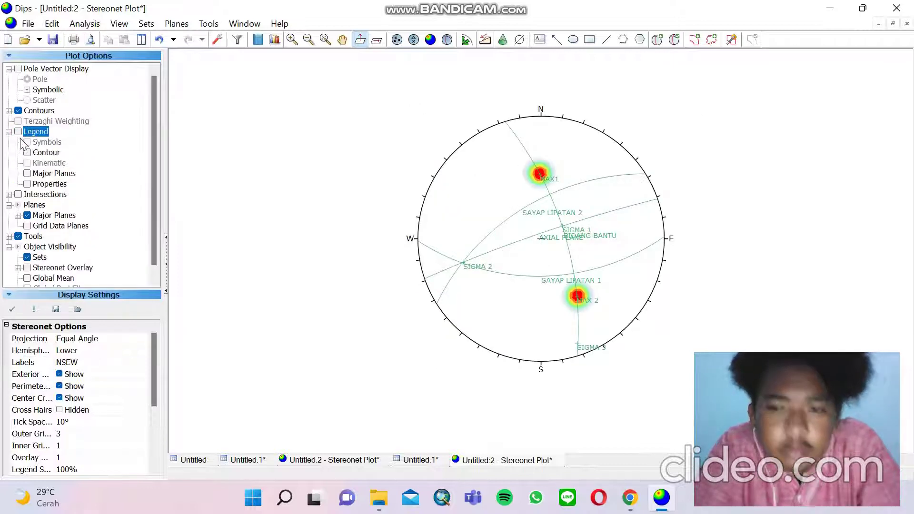
left_click(18, 131)
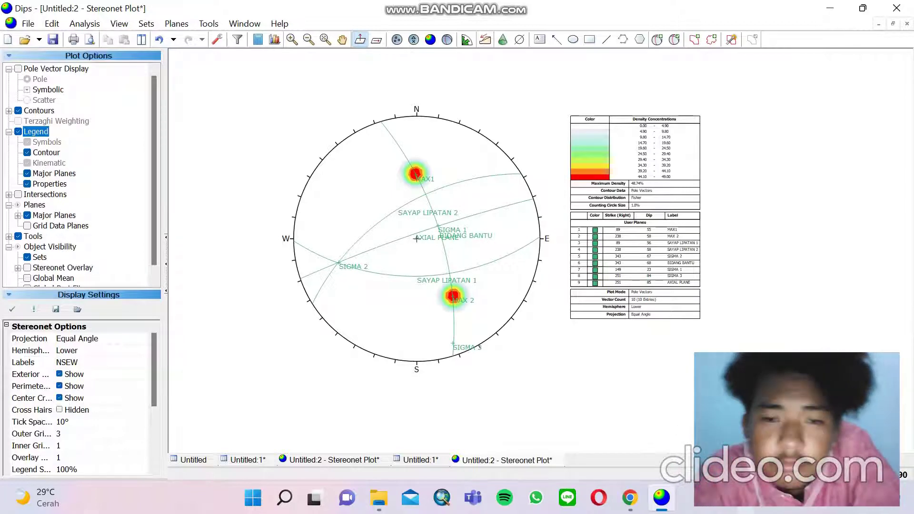
left_click(743, 495)
left_click(740, 459)
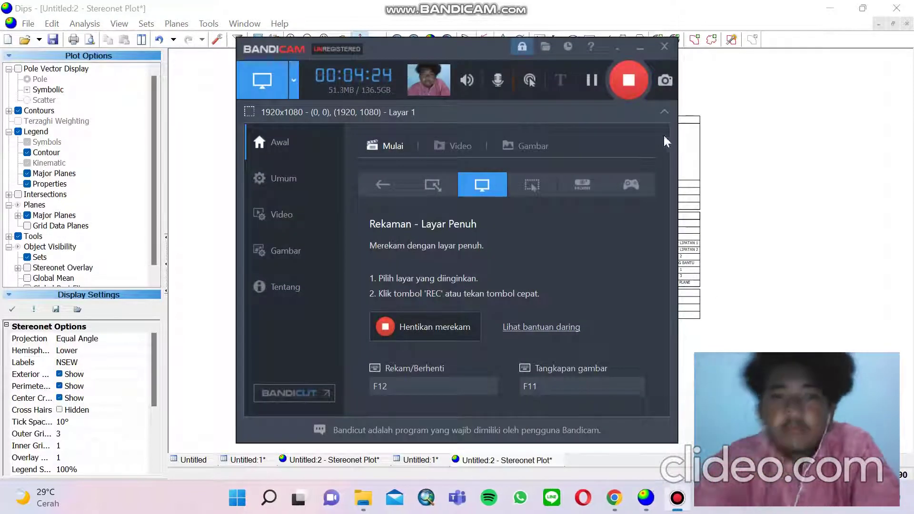
left_click(643, 89)
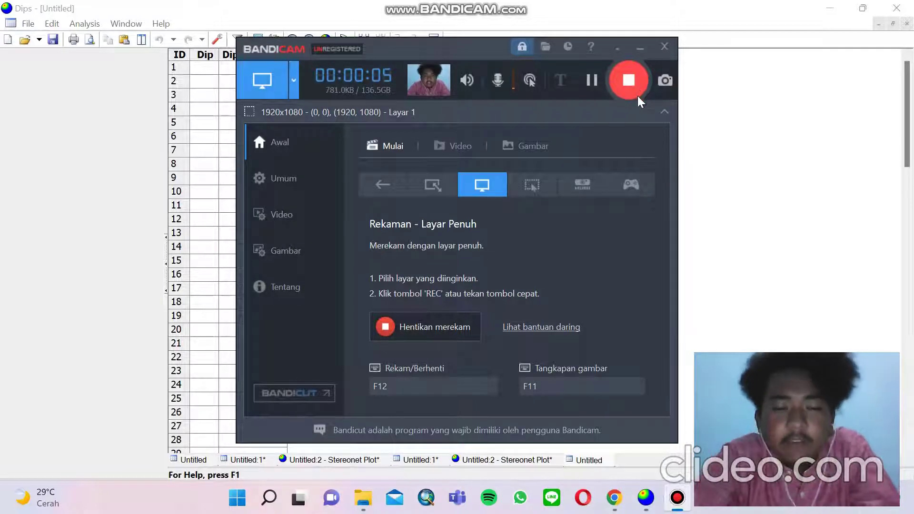
left_click(627, 50)
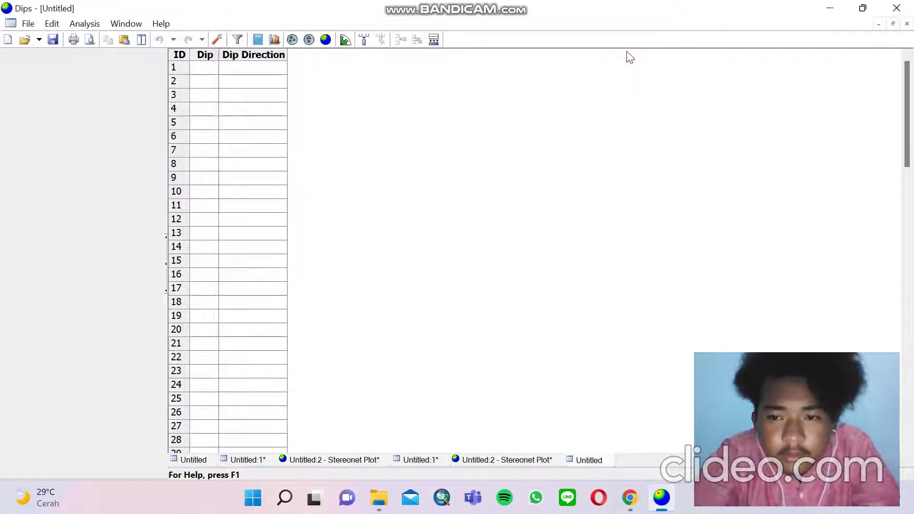
- Set the new project's global orientation format to Strike (Right) / Dip and open its empty stereonet plot
left_click(217, 40)
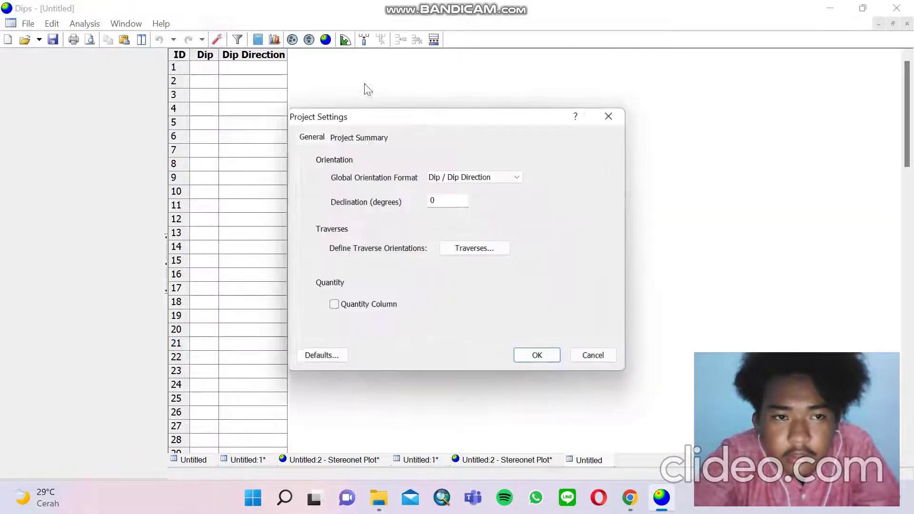
left_click(460, 178)
left_click(471, 198)
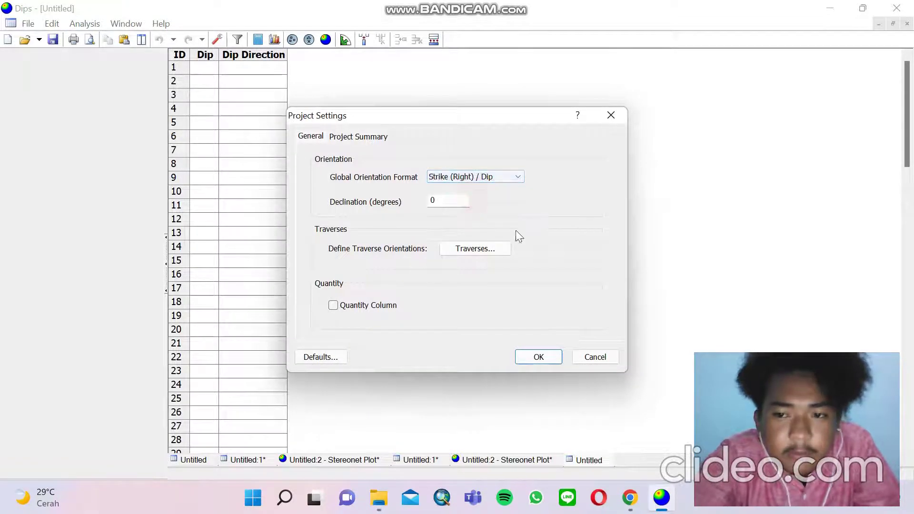
left_click(542, 358)
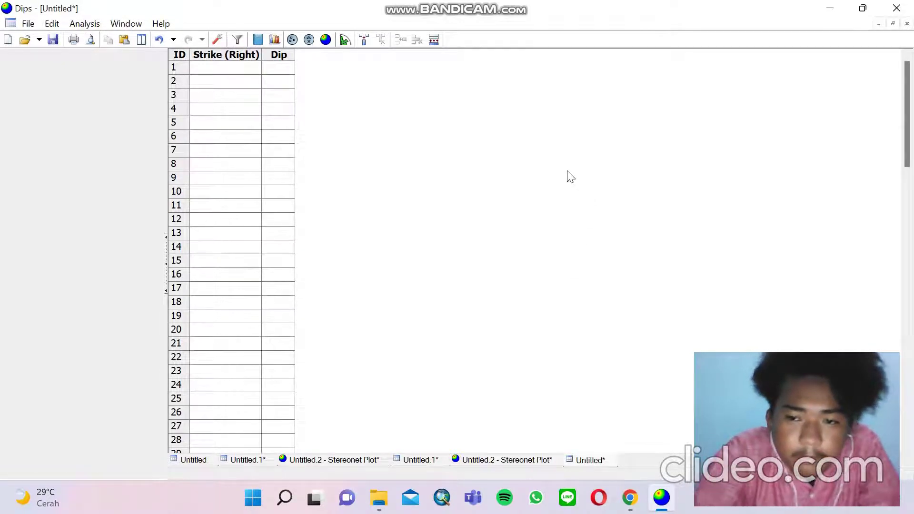
left_click(326, 39)
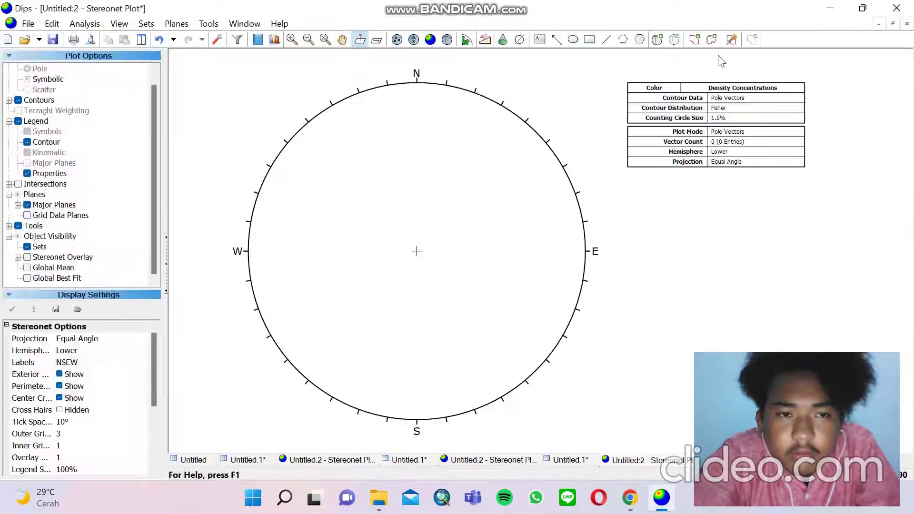
- Start a user plane on the stereonet and set its orientation to 145/43, the first Bidang sesar entry in the Sesar sheet
left_click(657, 40)
left_click(522, 216)
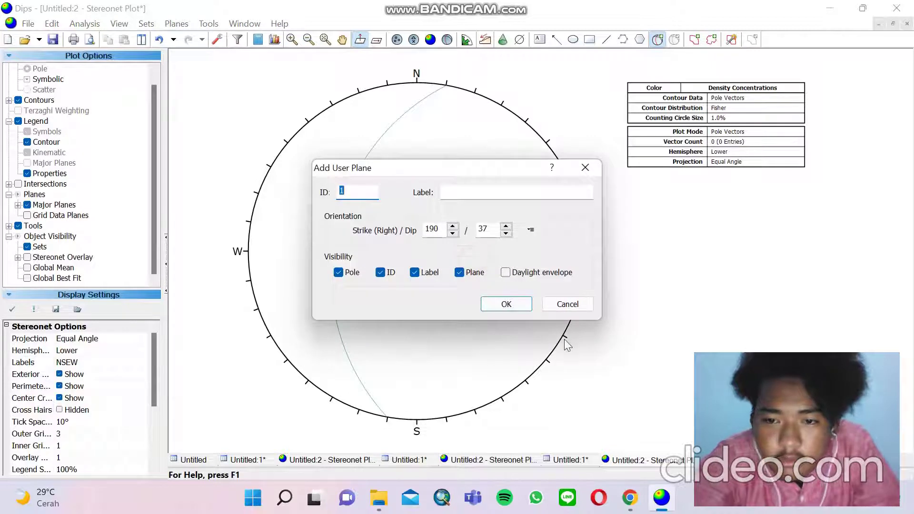
left_click(629, 505)
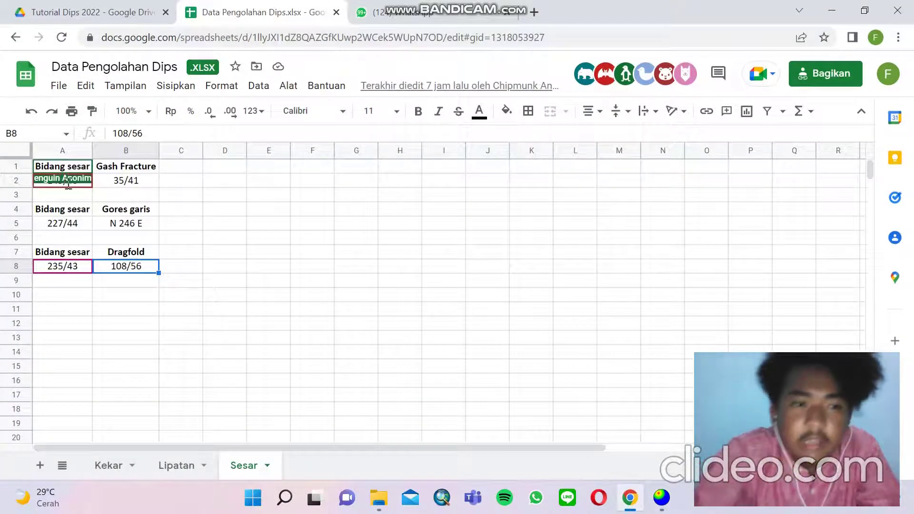
left_click(68, 183)
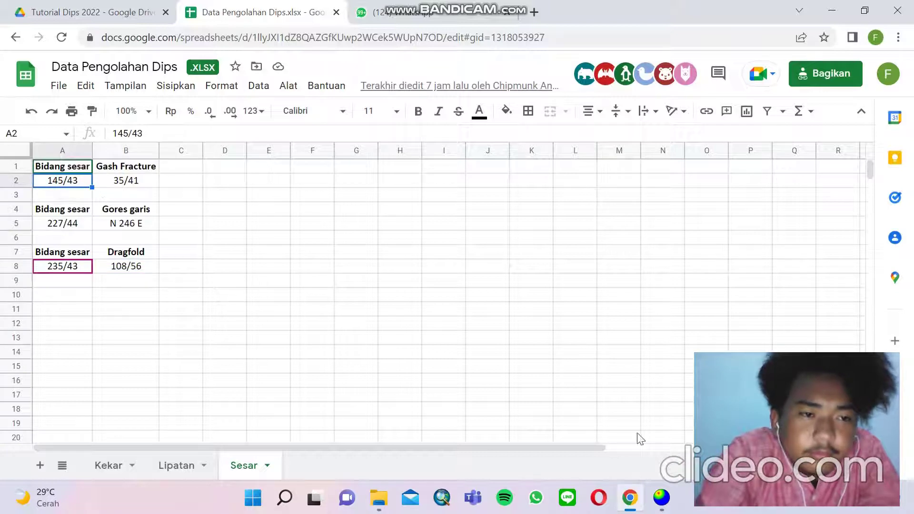
left_click(629, 497)
double_click(442, 237)
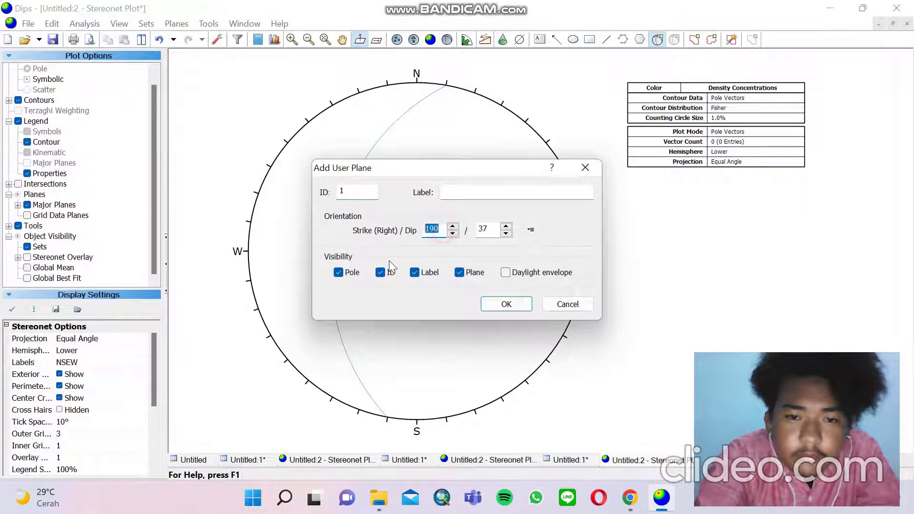
type("1")
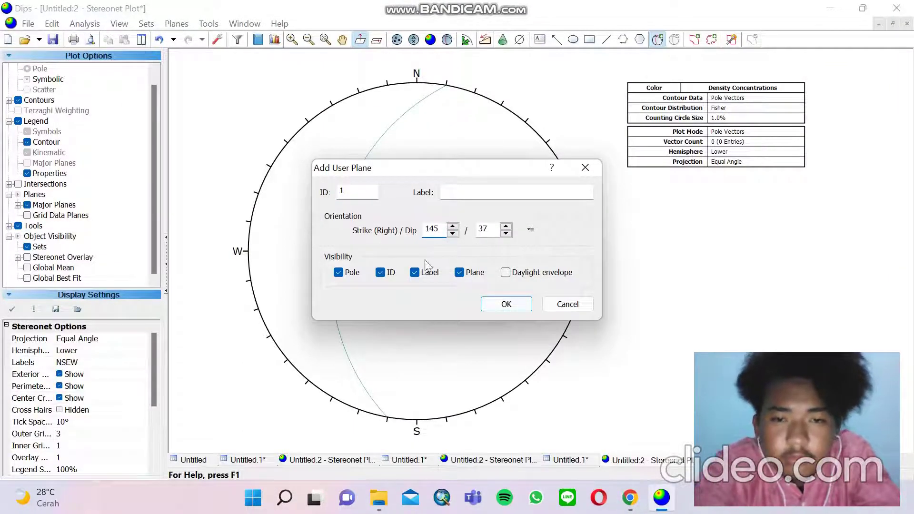
type("45")
double_click(494, 234)
type("43")
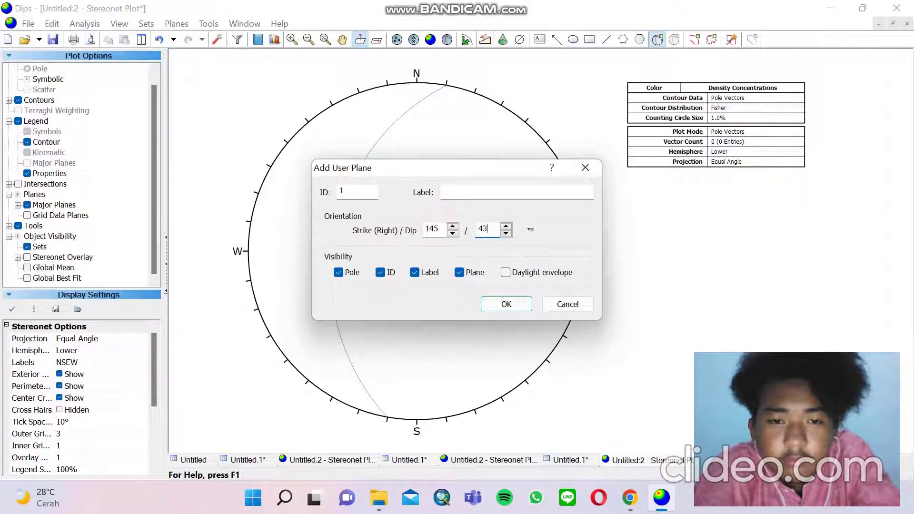
- Label the user plane BIDANG SESAR, hide its pole and ID, and add it to the stereonet
left_click(468, 194)
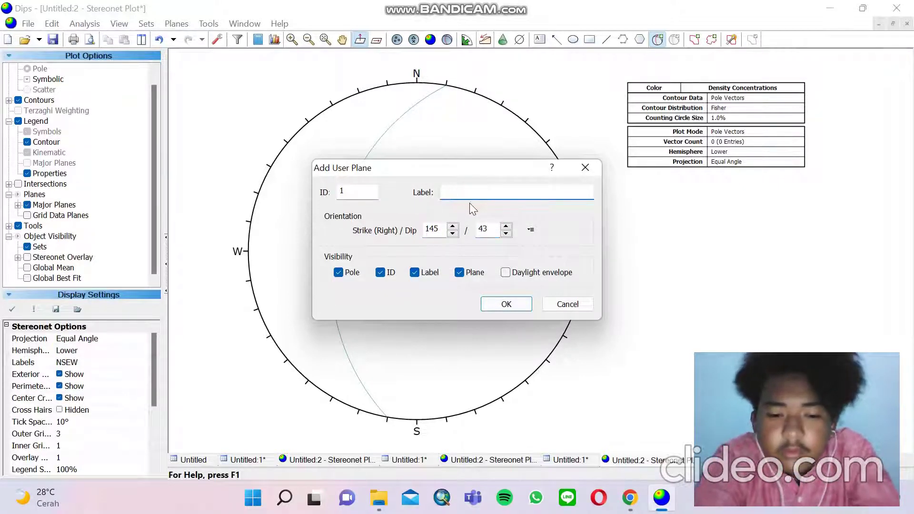
type("BIDANG ")
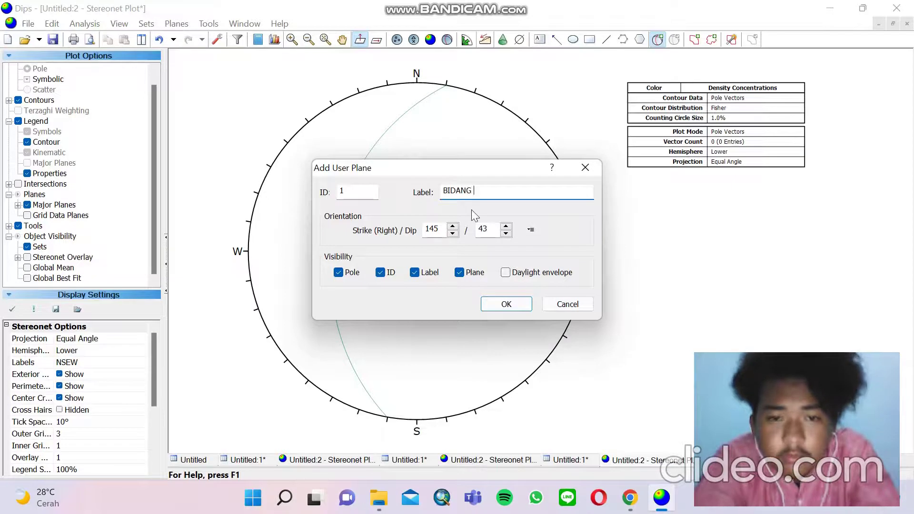
type("SESAR")
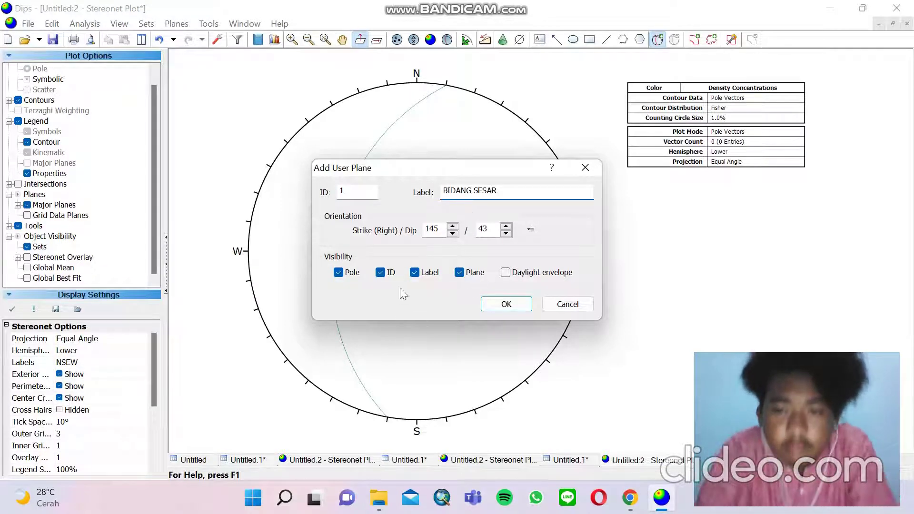
left_click(381, 274)
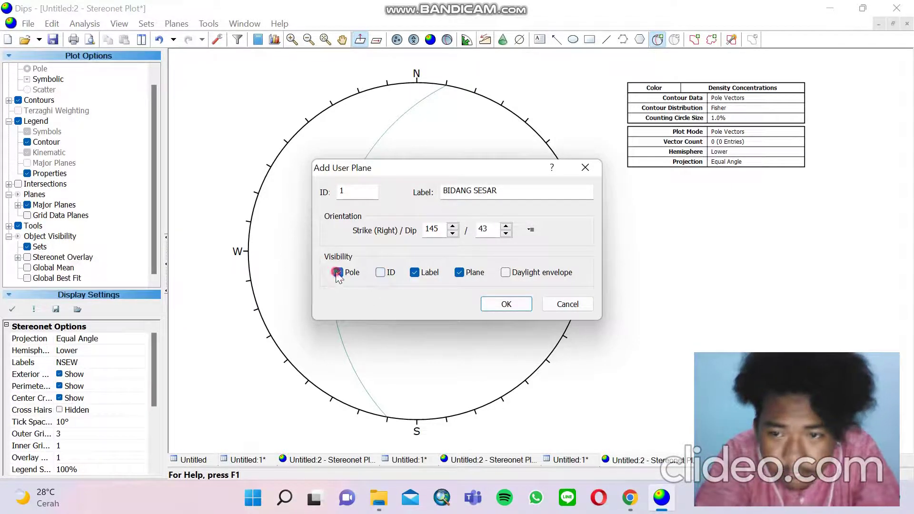
left_click(338, 272)
left_click(512, 305)
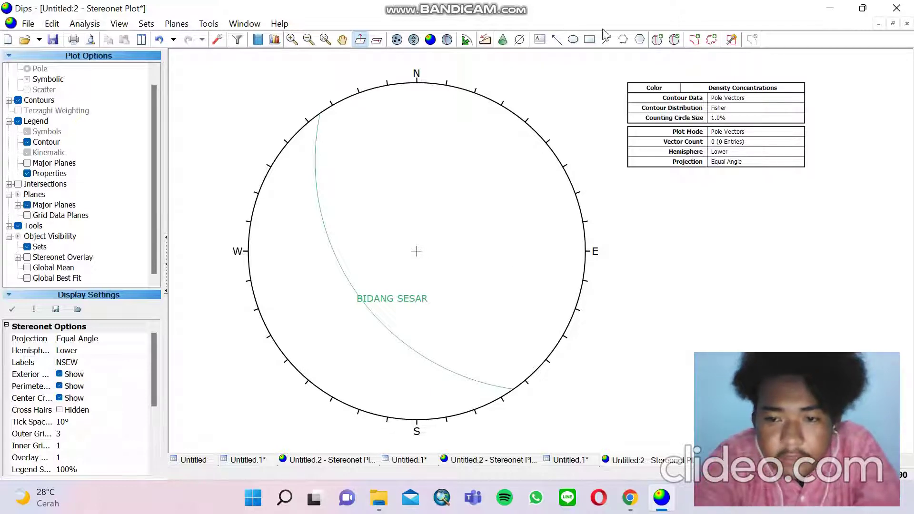
- Start a second user plane and set its strike to 35, taken from the Gash Fracture entry in the Sesar sheet
left_click(657, 39)
left_click(398, 298)
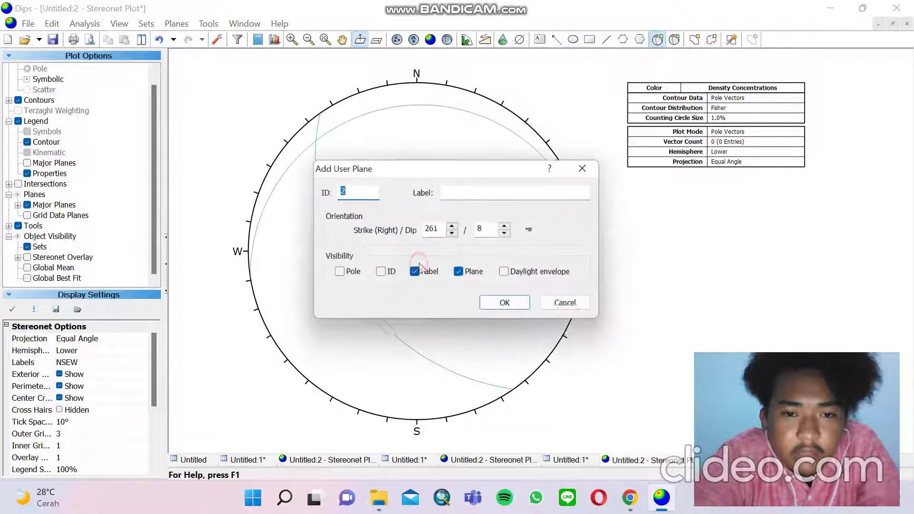
left_click(637, 510)
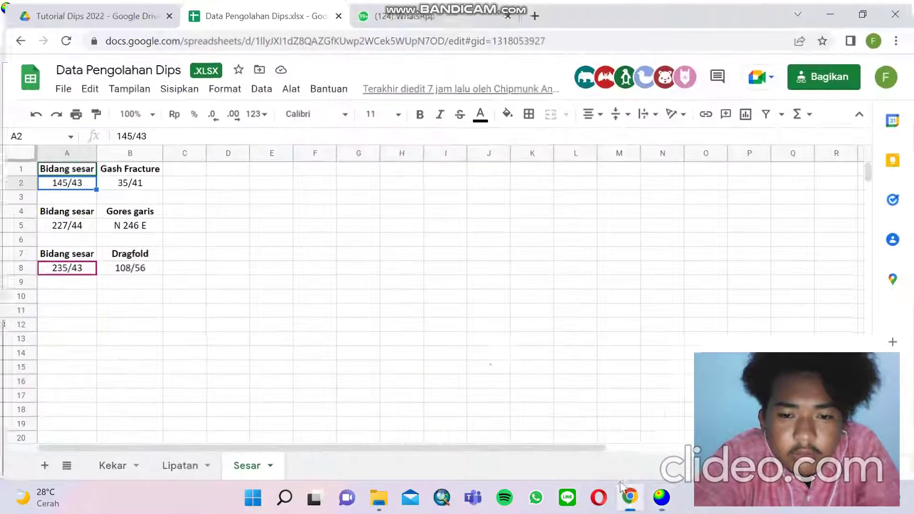
left_click(122, 186)
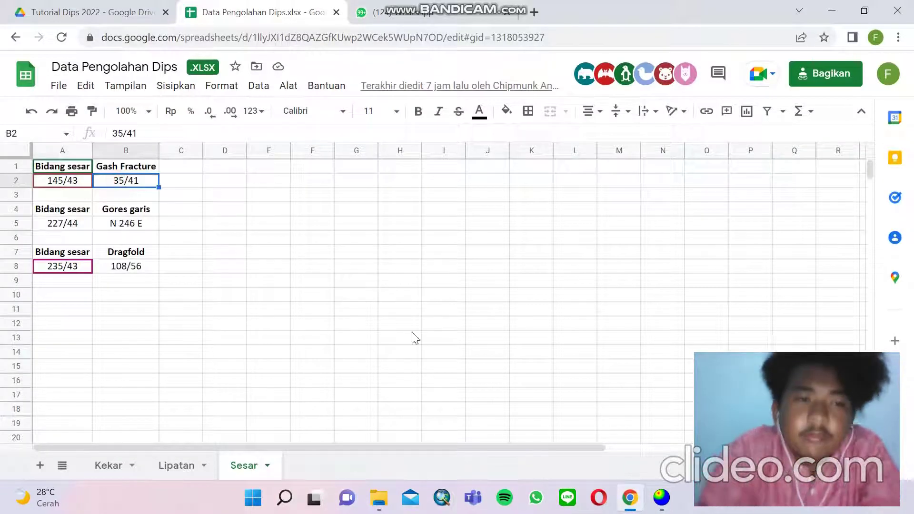
left_click(661, 498)
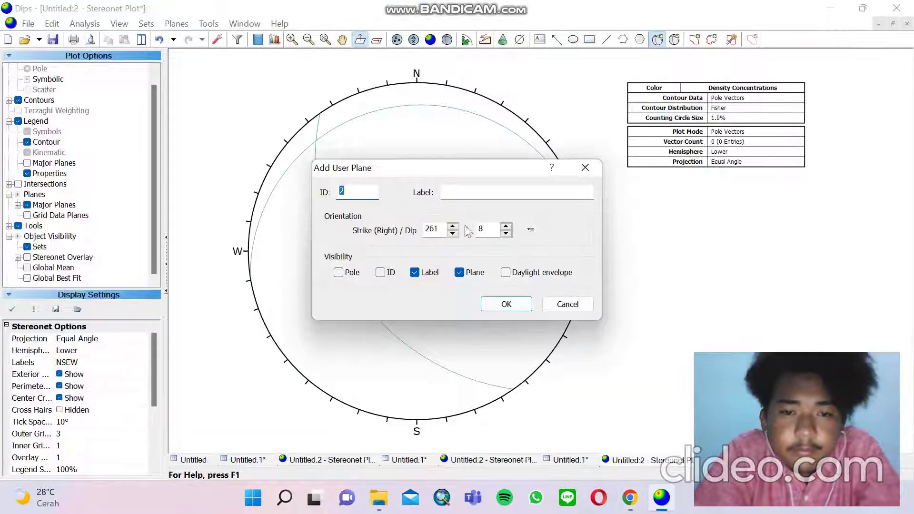
double_click(441, 230)
type("35")
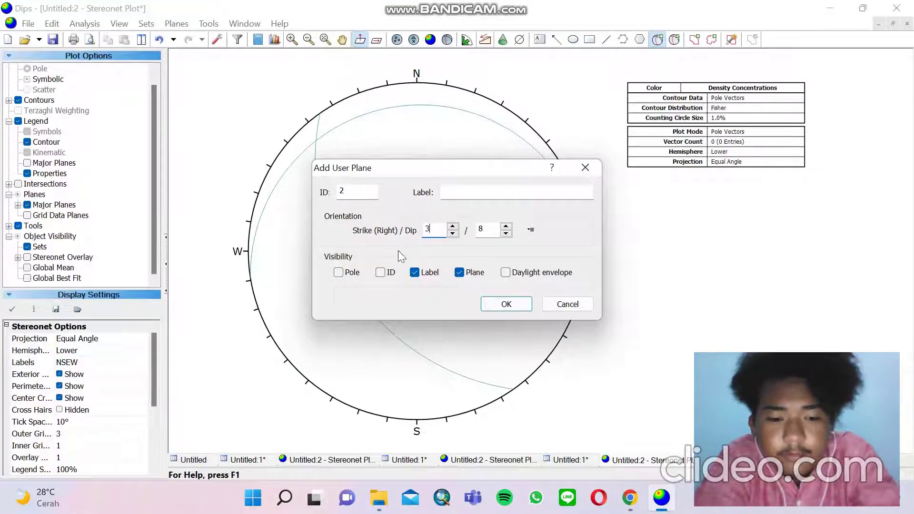
- Finish the second user plane with strike 35 and dip 41, labelled GASH FRACTURE
double_click(491, 230)
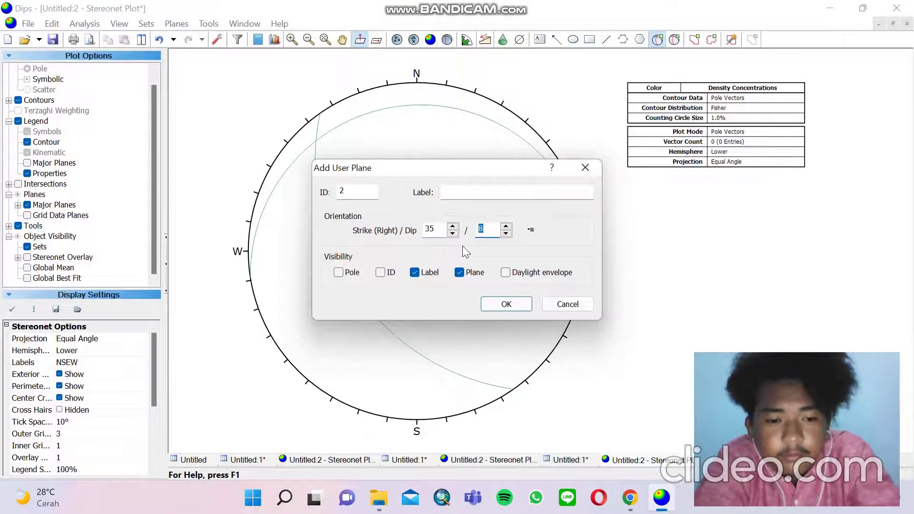
type("41")
left_click(477, 191)
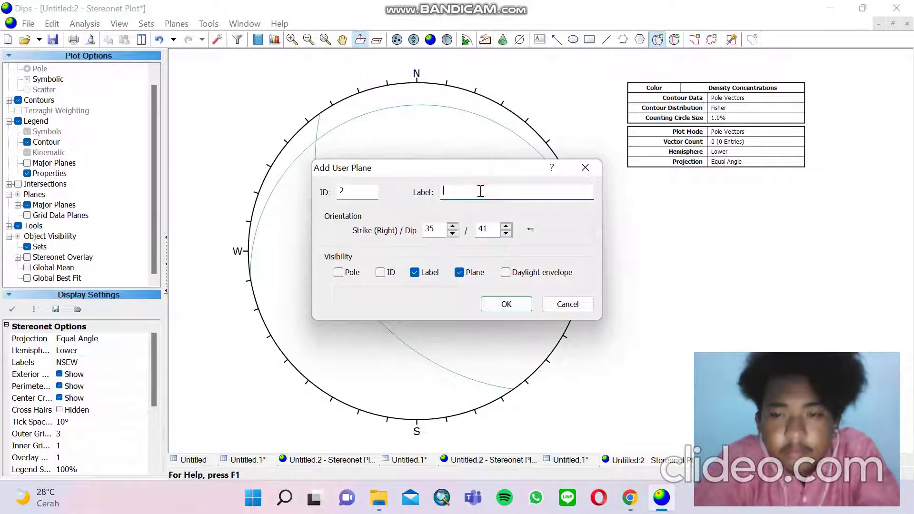
type("GASH F")
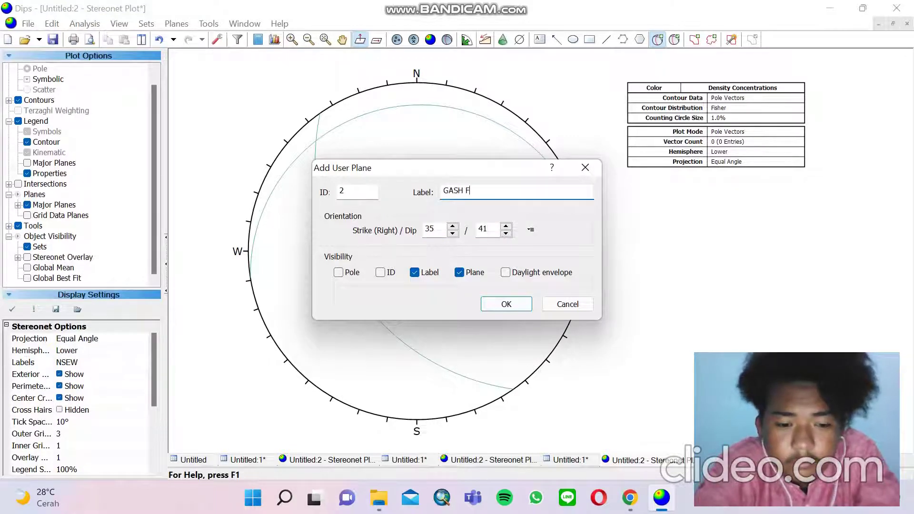
type("RAD=CT")
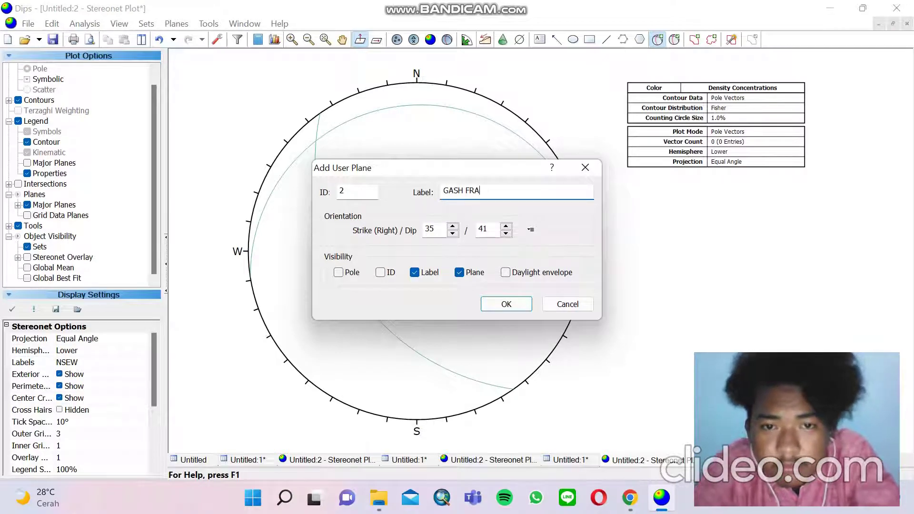
left_click(512, 300)
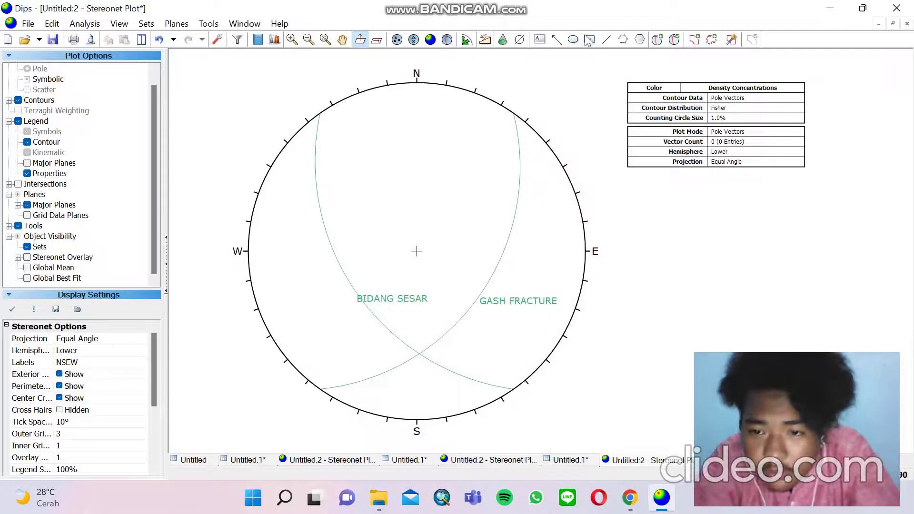
- Add a user plane at about 269/63, picked at the BIDANG SESAR–GASH FRACTURE intersection, labelled SIGMA 2, showing the pole and label without the plane
left_click(657, 39)
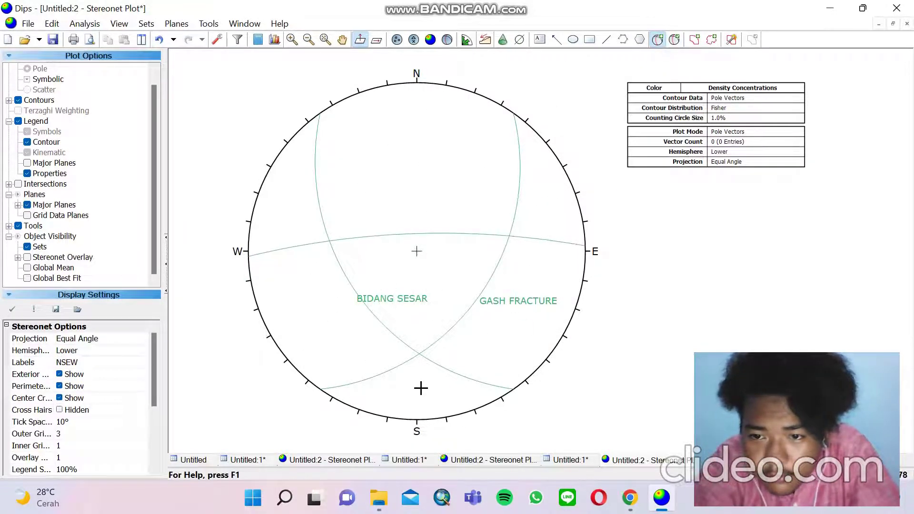
scroll(420, 388, "up", 6)
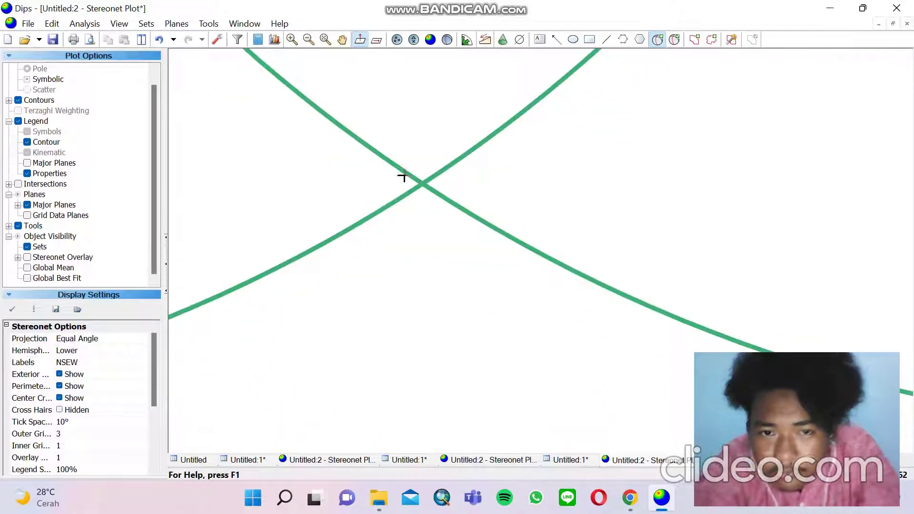
left_click(422, 185)
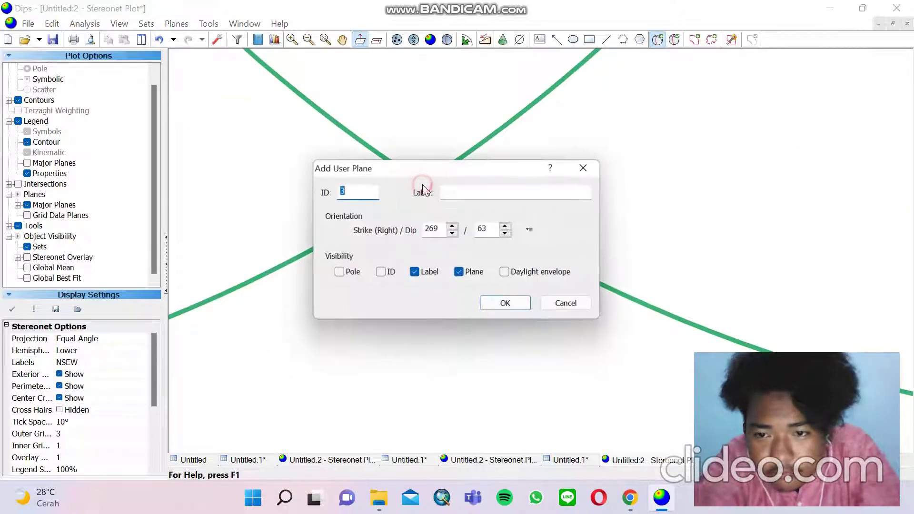
left_click(461, 192)
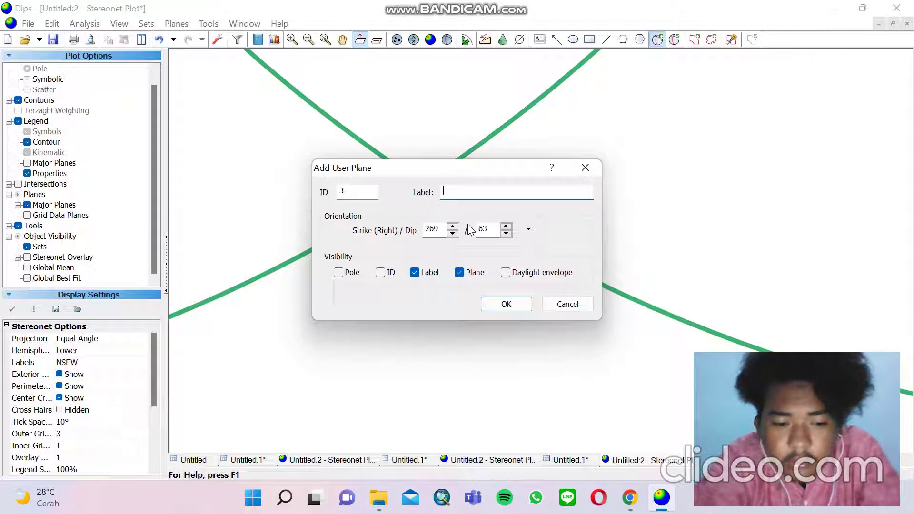
type("SI")
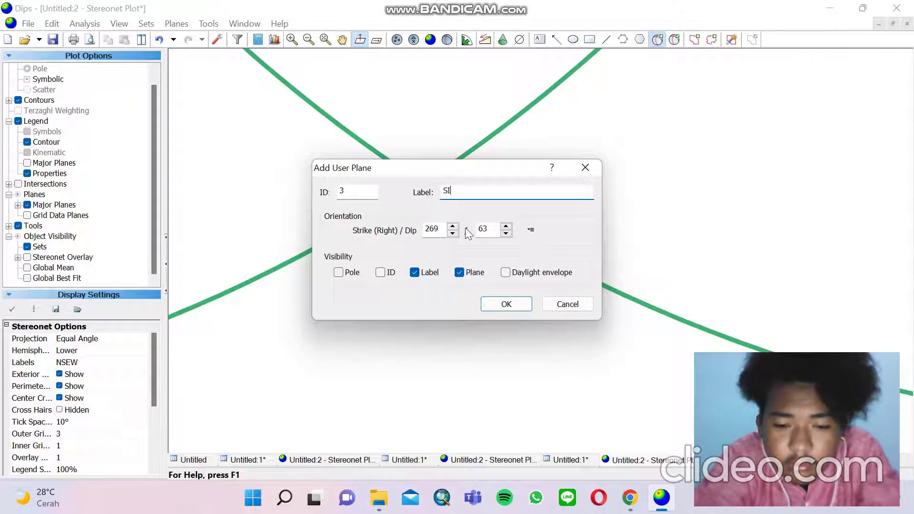
type("GMA 2")
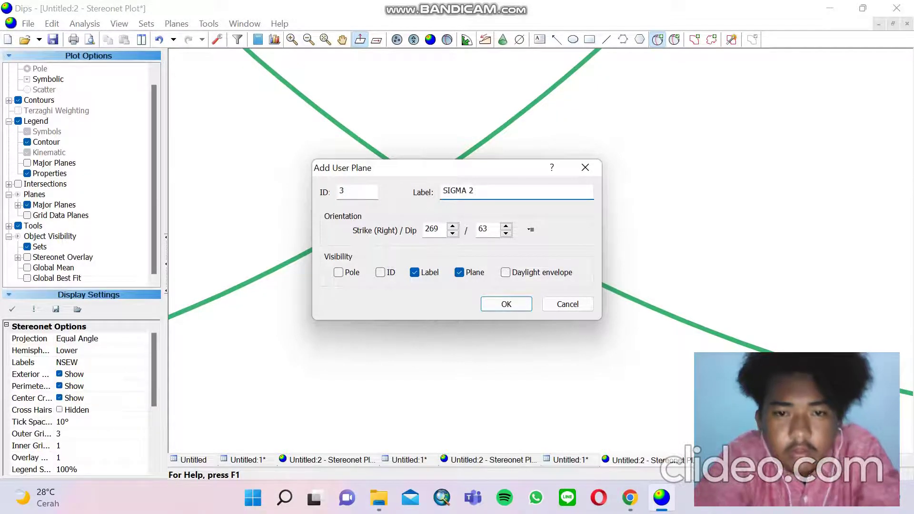
left_click(459, 273)
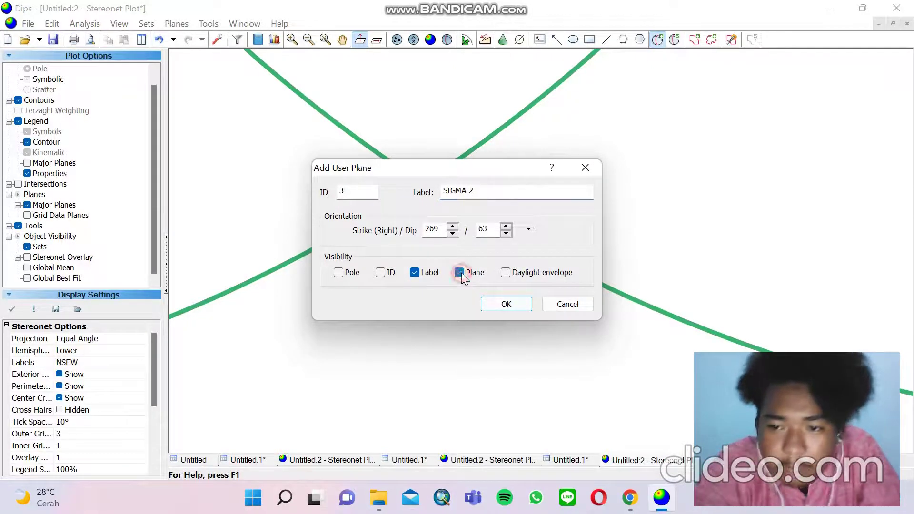
left_click(341, 274)
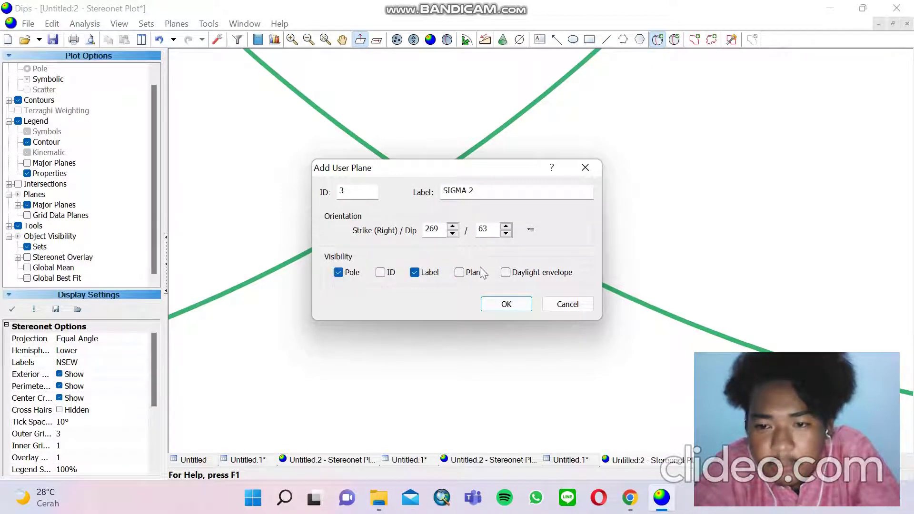
left_click(527, 302)
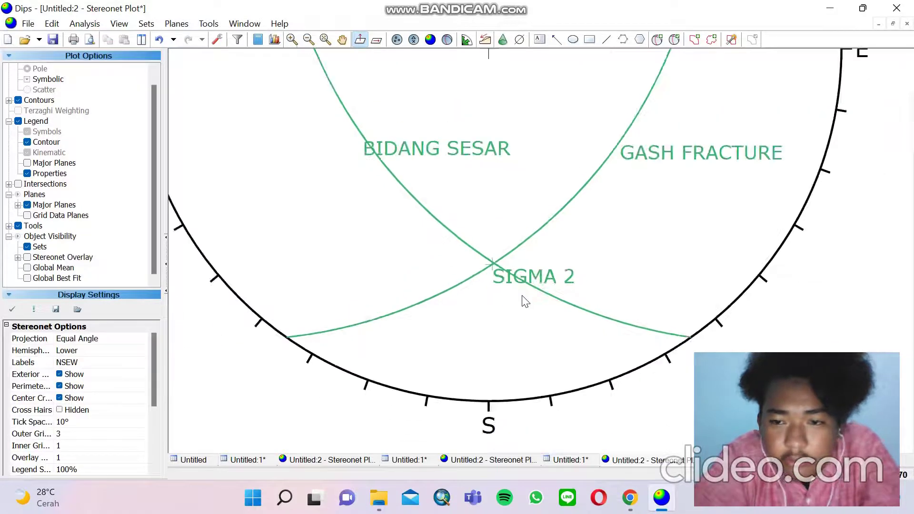
- Add a user plane at about 269/63 on the SIGMA 2 point, labelled BIDANG BANTU, showing the plane and label without the pole
scroll(525, 302, "down", 3)
left_click(342, 39)
left_click_drag(555, 160, 404, 289)
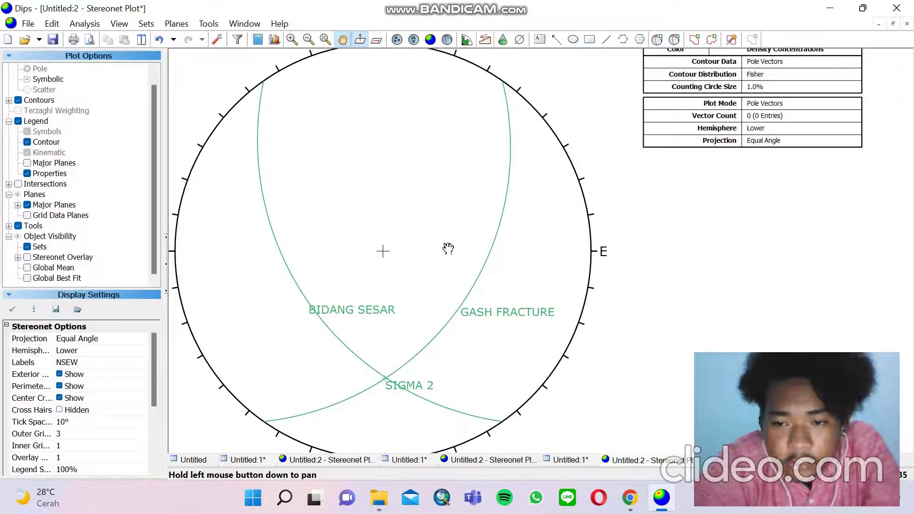
left_click(657, 39)
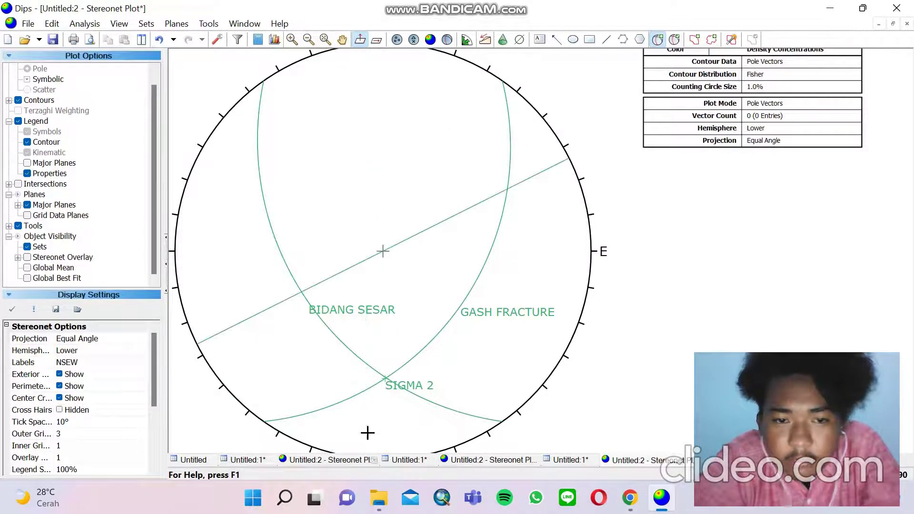
scroll(383, 384, "up", 6)
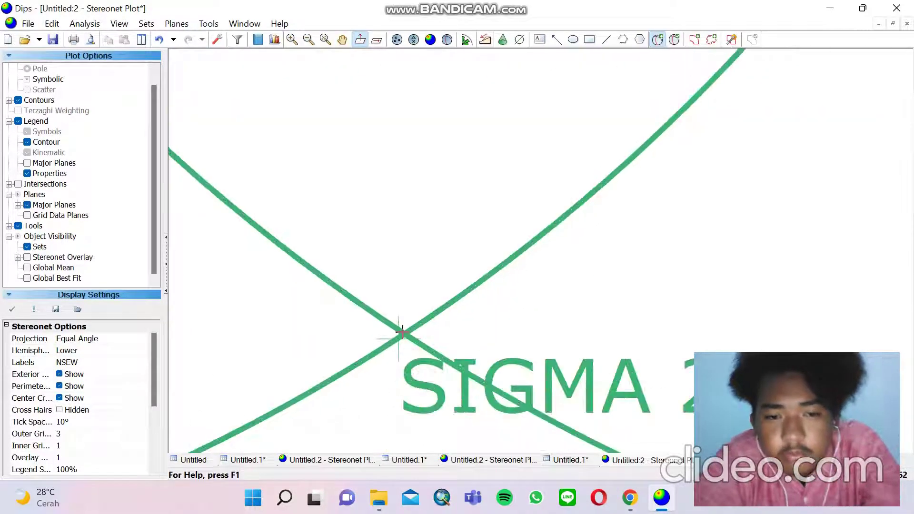
left_click(402, 331)
left_click(483, 191)
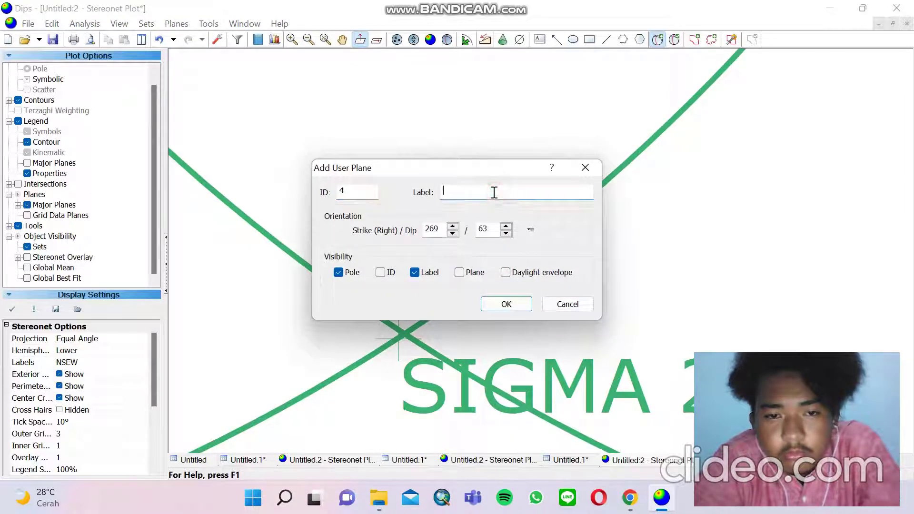
type("BIDANG BANTU")
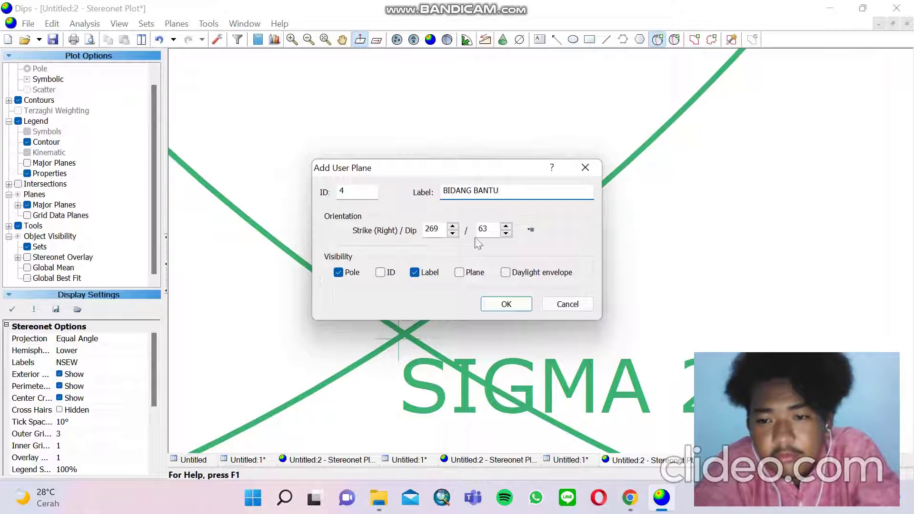
left_click(459, 273)
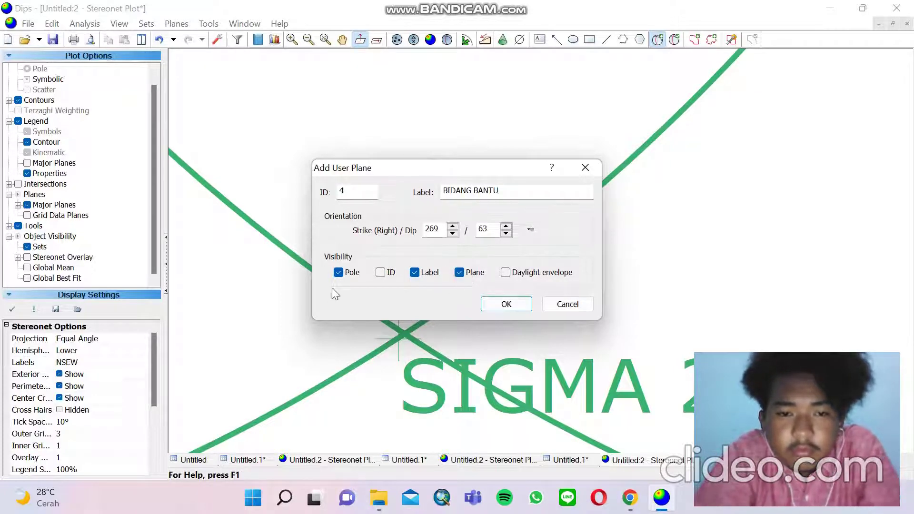
left_click(338, 272)
left_click(485, 303)
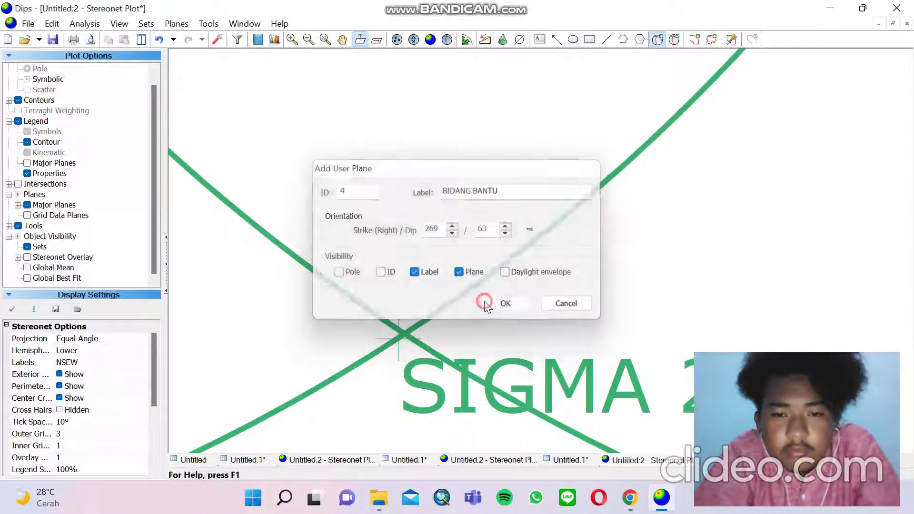
- Place a new user plane at about 163/62 by picking the intersection of the BIDANG BANTU and GASH FRACTURE curves
scroll(431, 315, "down", 3)
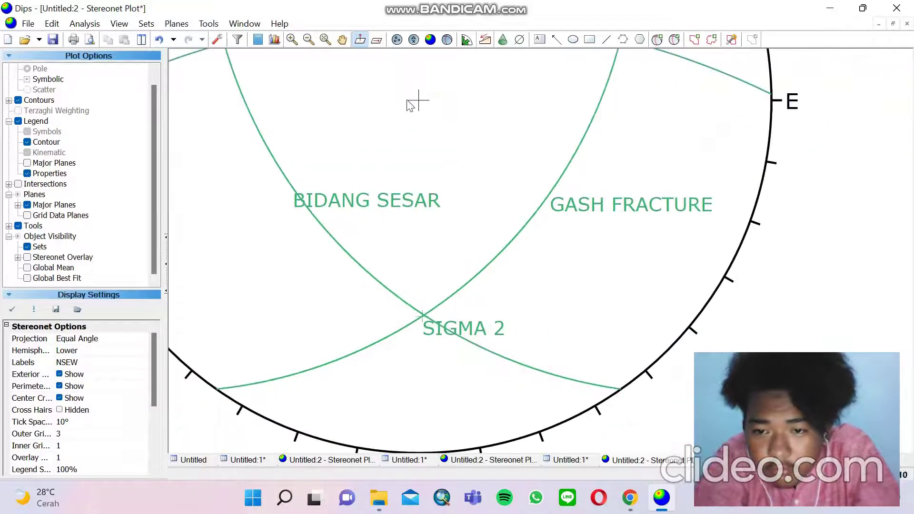
left_click(342, 39)
left_click_drag(402, 91, 391, 106)
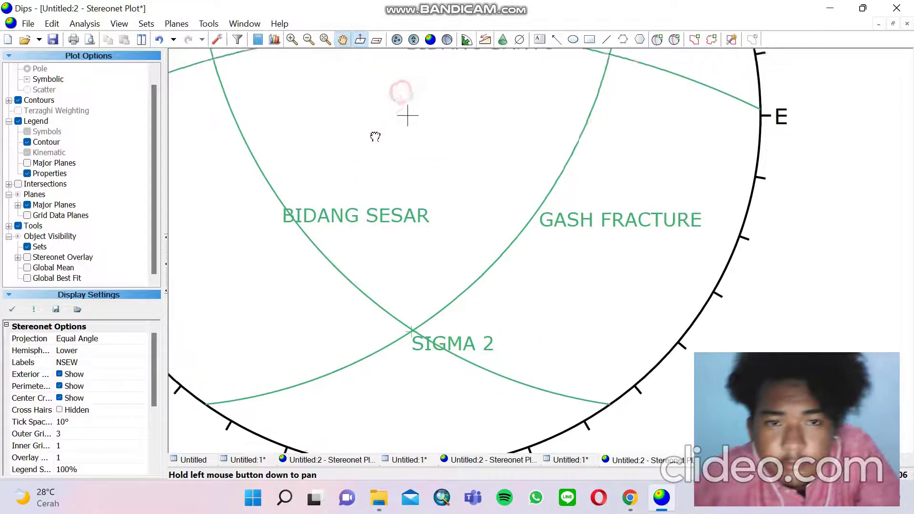
left_click_drag(375, 137, 364, 265)
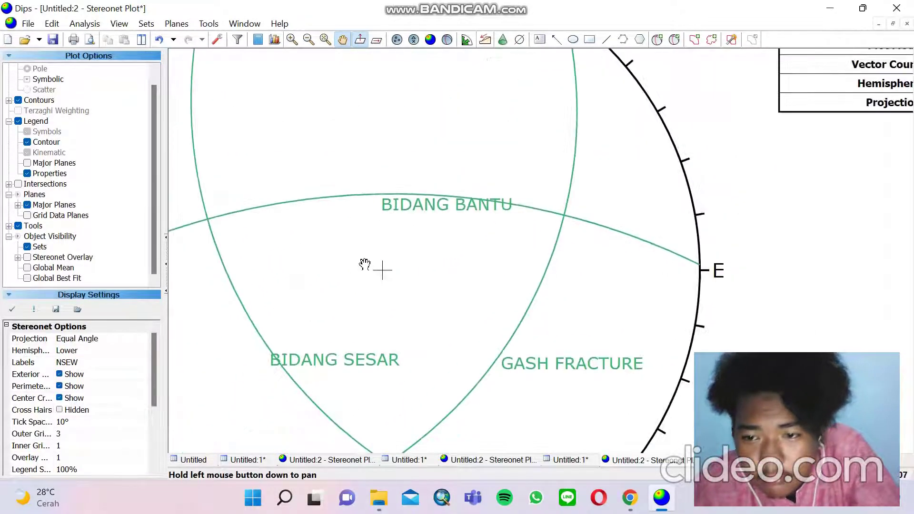
scroll(365, 265, "down", 3)
scroll(362, 260, "up", 5)
left_click_drag(442, 229, 350, 224)
scroll(415, 210, "up", 1)
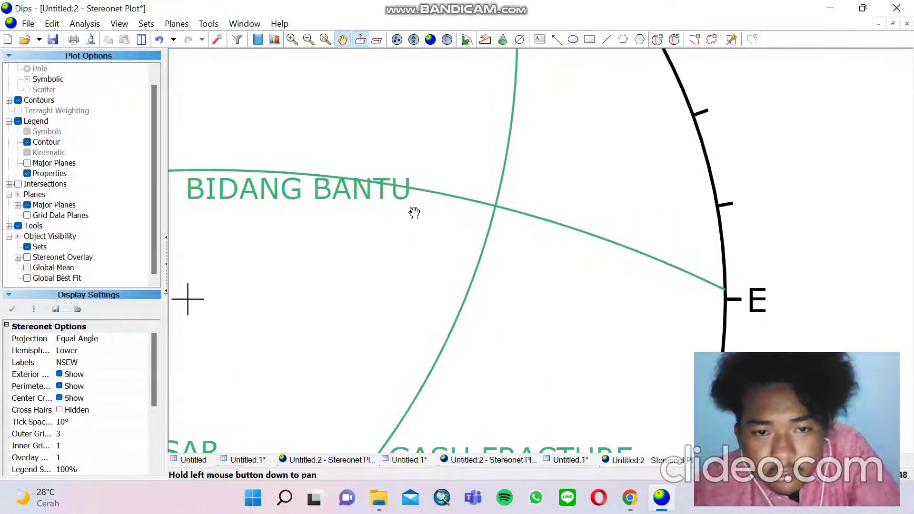
left_click(496, 218)
left_click_drag(496, 219, 455, 224)
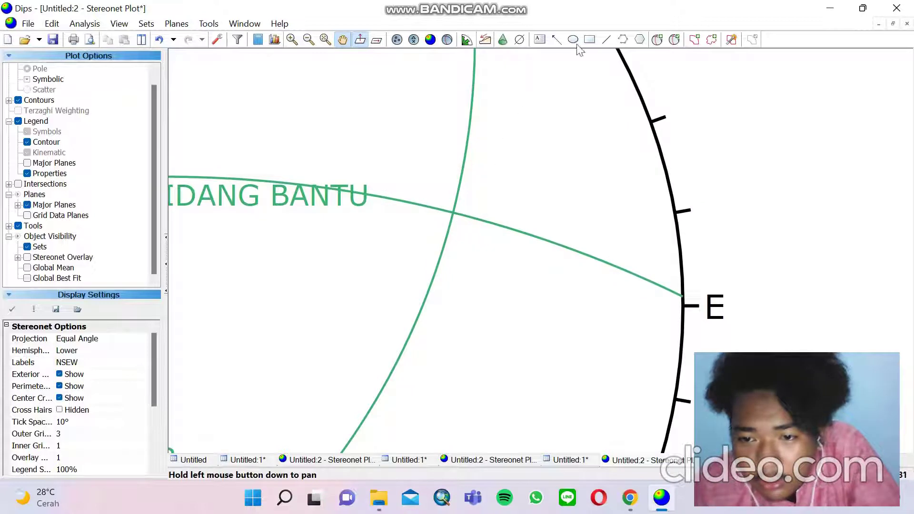
left_click(657, 40)
scroll(447, 249, "up", 2)
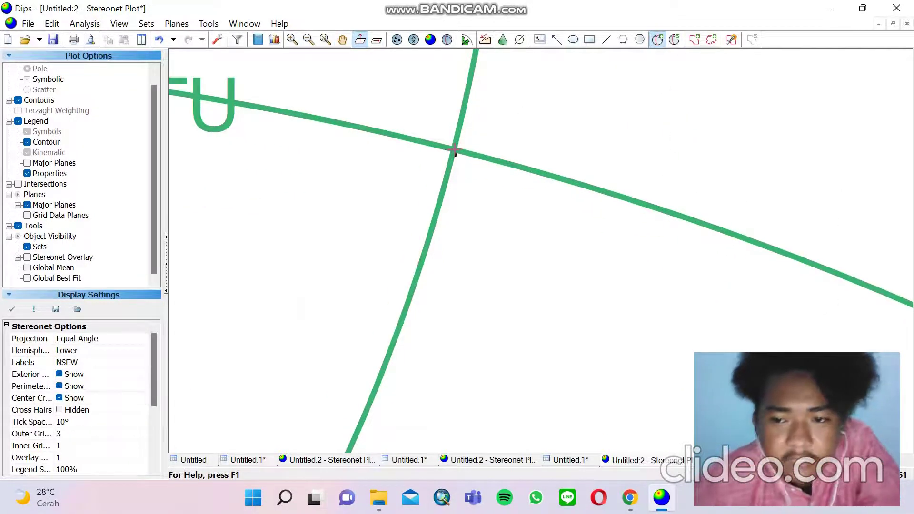
left_click(455, 150)
- Label the new user plane SIGMA 1 and show its pole and label without the plane
left_click(483, 186)
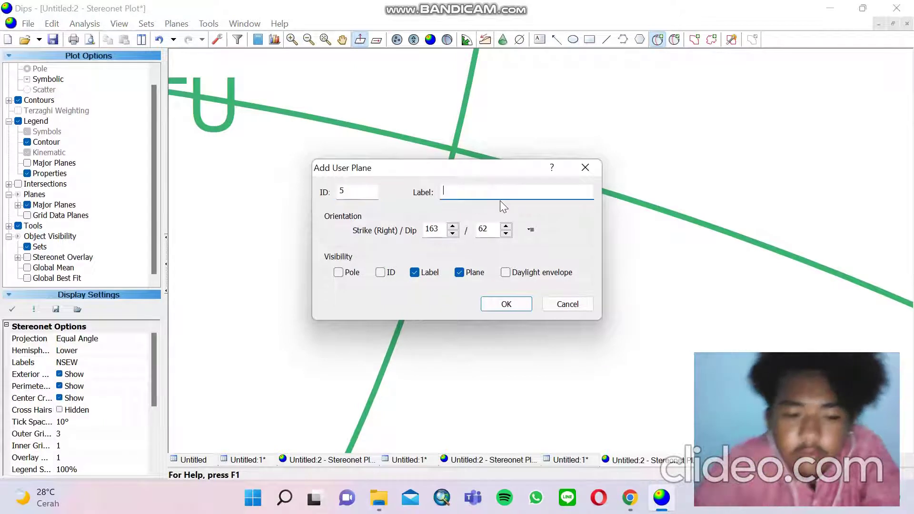
type("S")
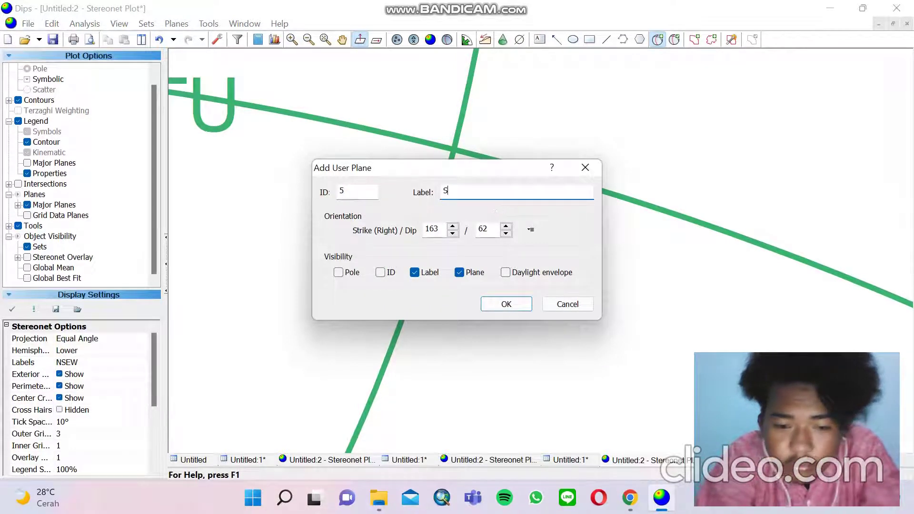
type("IGMA 1")
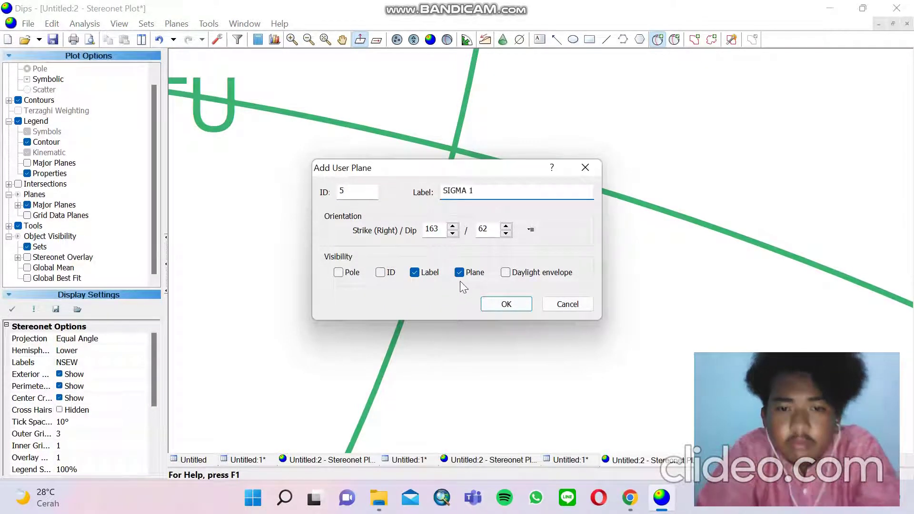
left_click(460, 277)
left_click(333, 279)
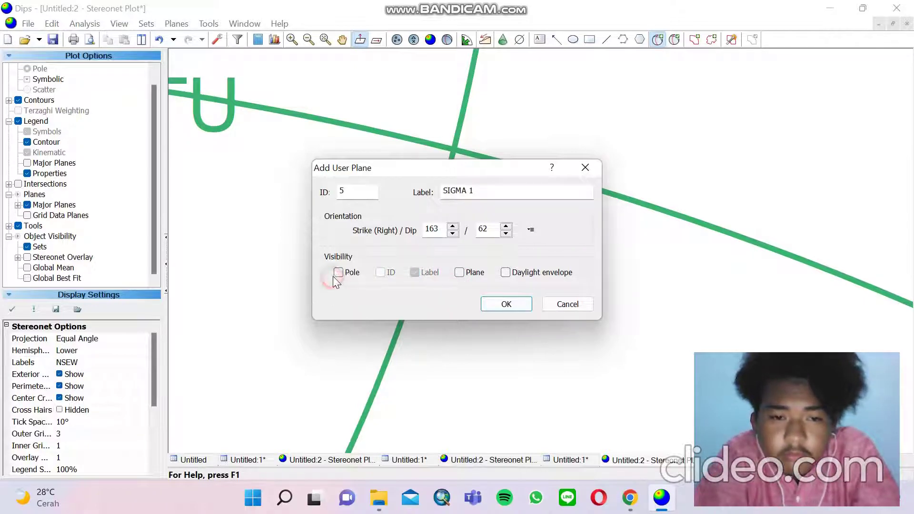
left_click(505, 305)
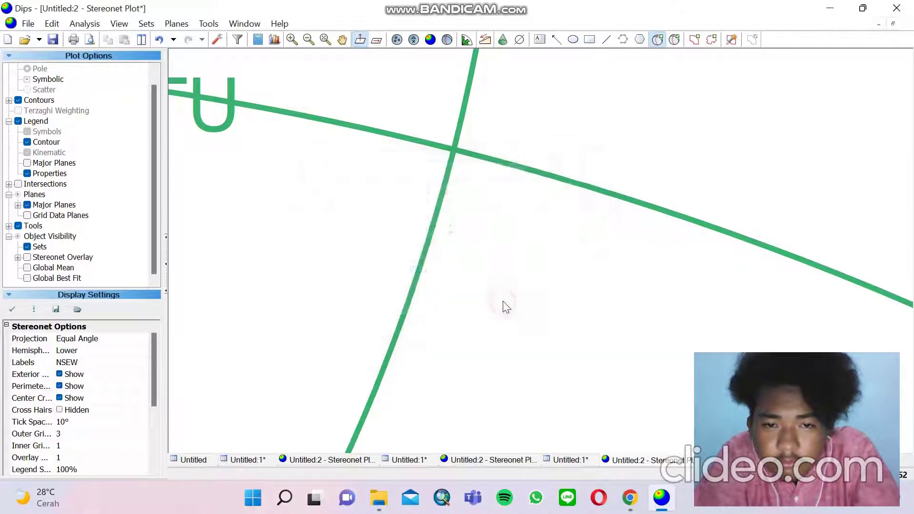
- Place a pitch grid on the SIGMA 2 point so that its divisions follow the BIDANG BANTU curve
scroll(487, 295, "down", 12)
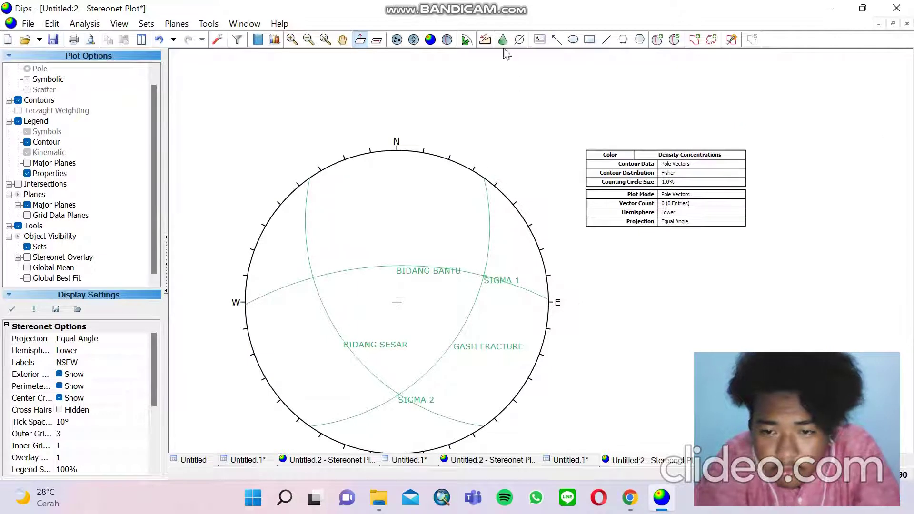
left_click(343, 39)
left_click_drag(367, 215, 342, 188)
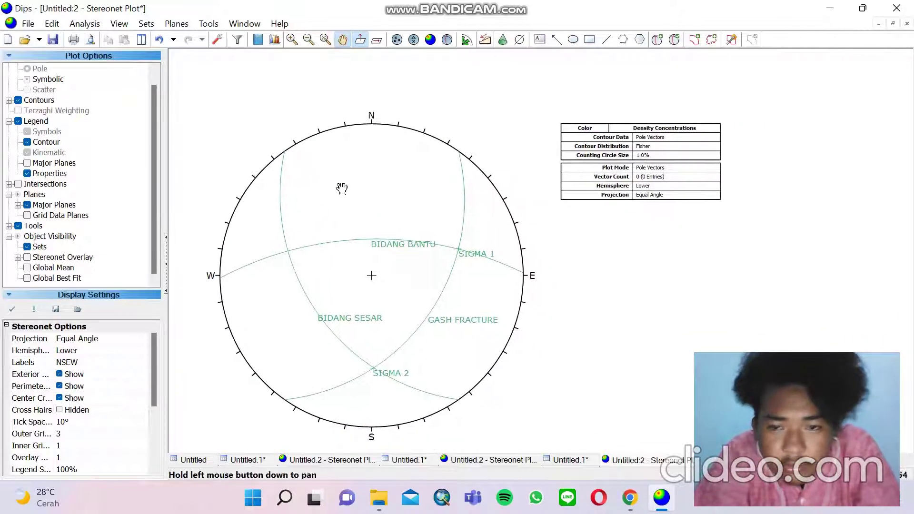
left_click(209, 23)
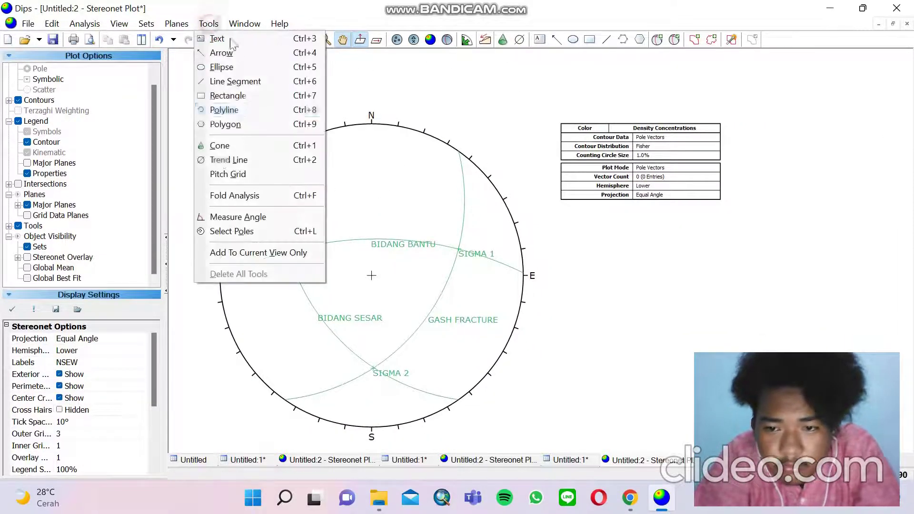
left_click(226, 174)
scroll(391, 373, "up", 10)
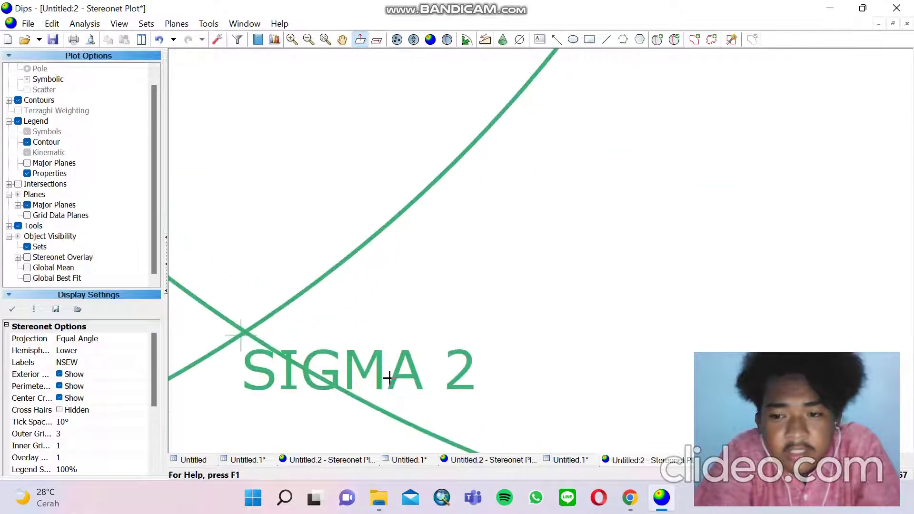
scroll(389, 378, "up", 2)
scroll(188, 348, "down", 1)
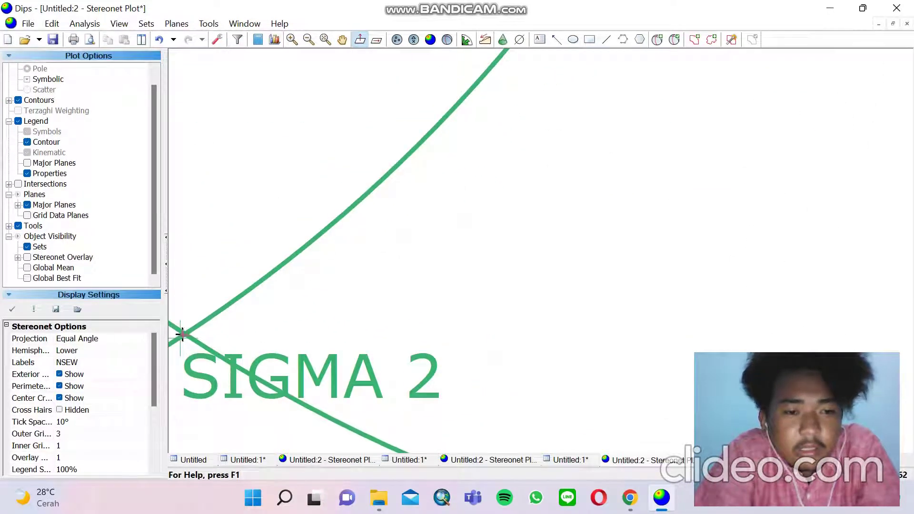
scroll(238, 306, "down", 6)
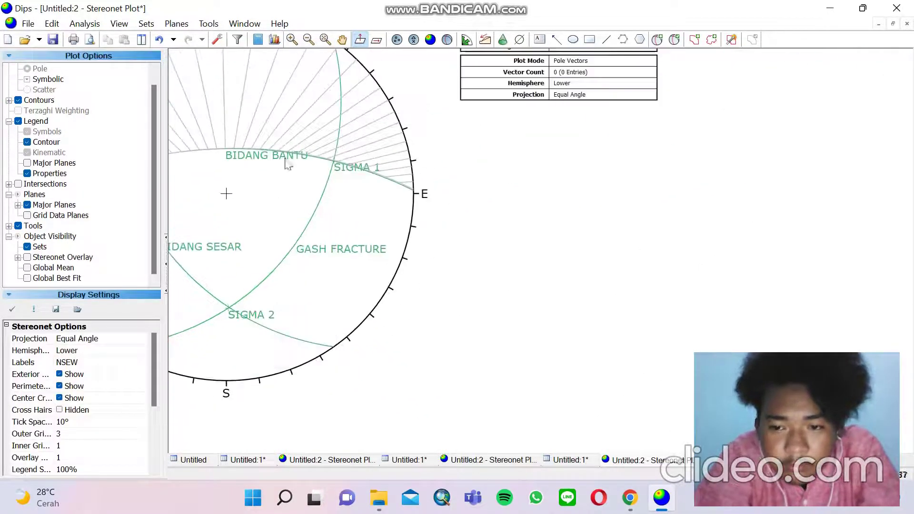
left_click(342, 39)
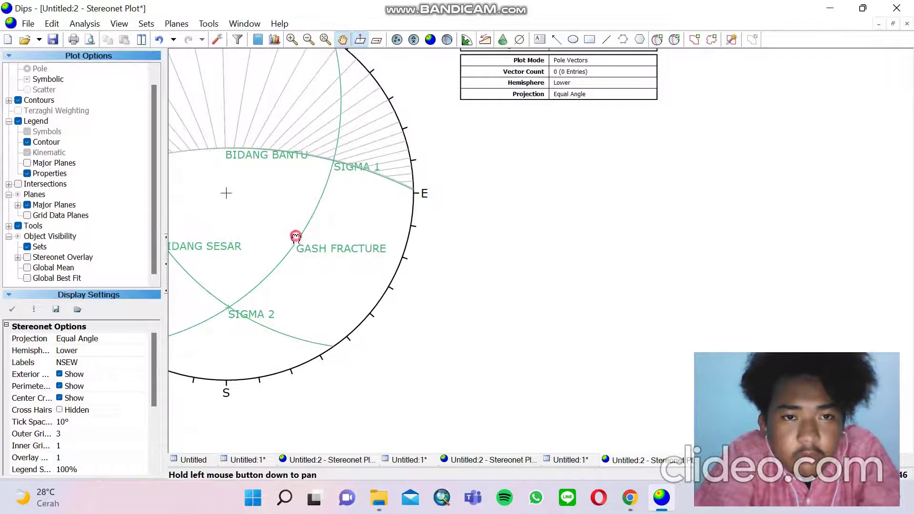
left_click_drag(320, 229, 468, 249)
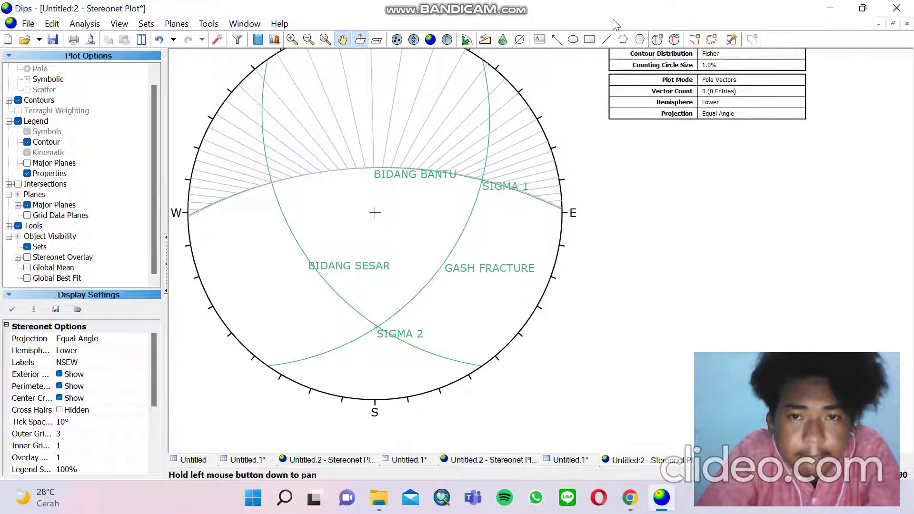
- Place a new user plane at about 35/42 by picking a point on the BIDANG BANTU curve along the pitch grid
left_click(656, 42)
scroll(510, 235, "up", 1)
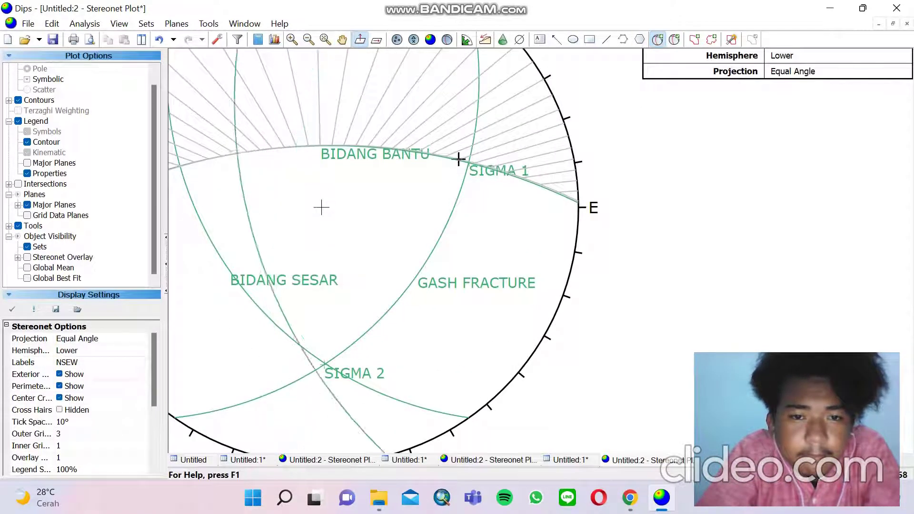
scroll(461, 172, "up", 1)
scroll(461, 172, "down", 1)
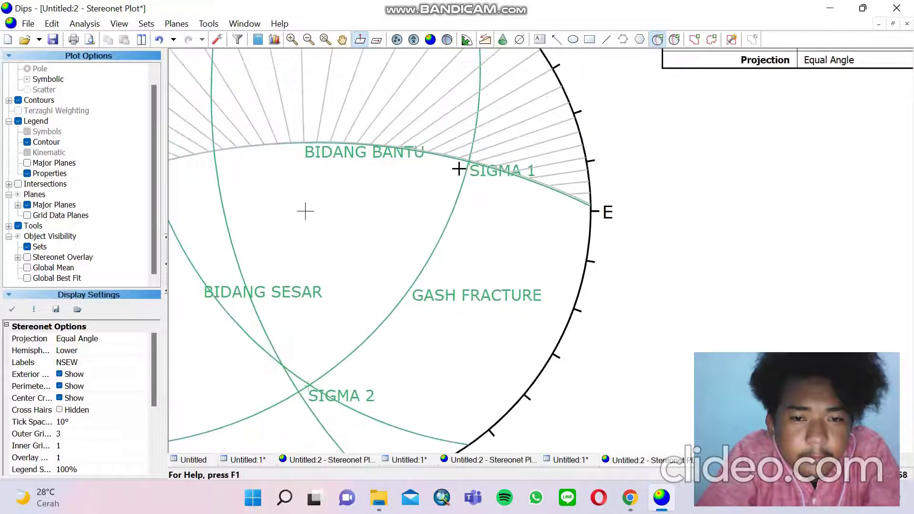
left_click(342, 39)
left_click_drag(364, 143, 448, 146)
left_click(657, 40)
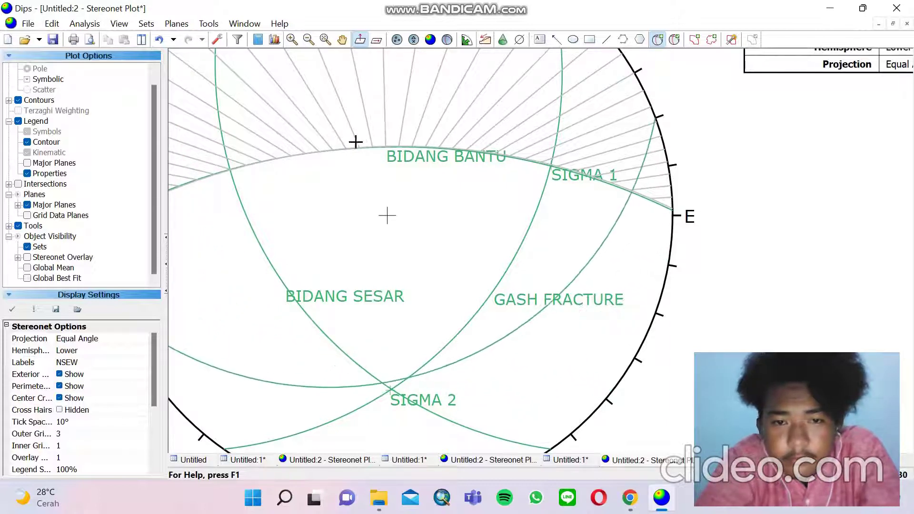
left_click(298, 152)
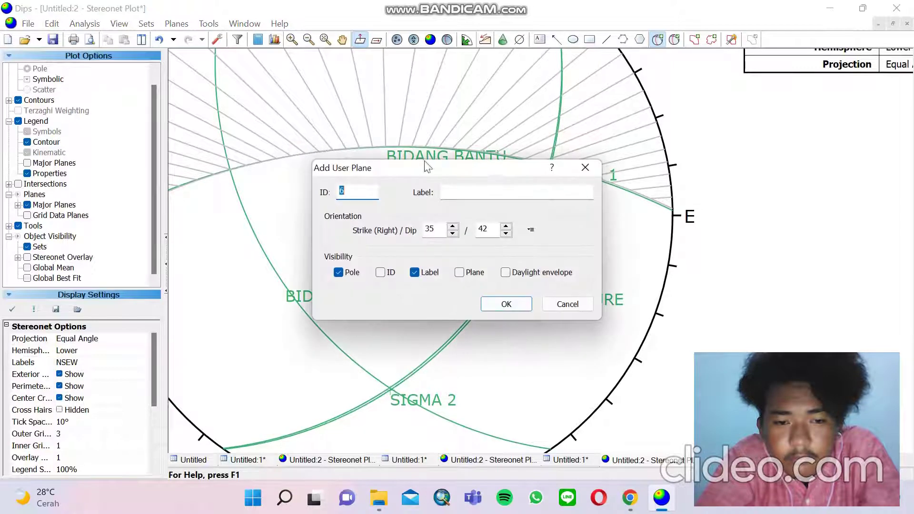
- Label the new user plane SIGMA 3 and add it with its pole and label shown but without the plane
left_click(523, 194)
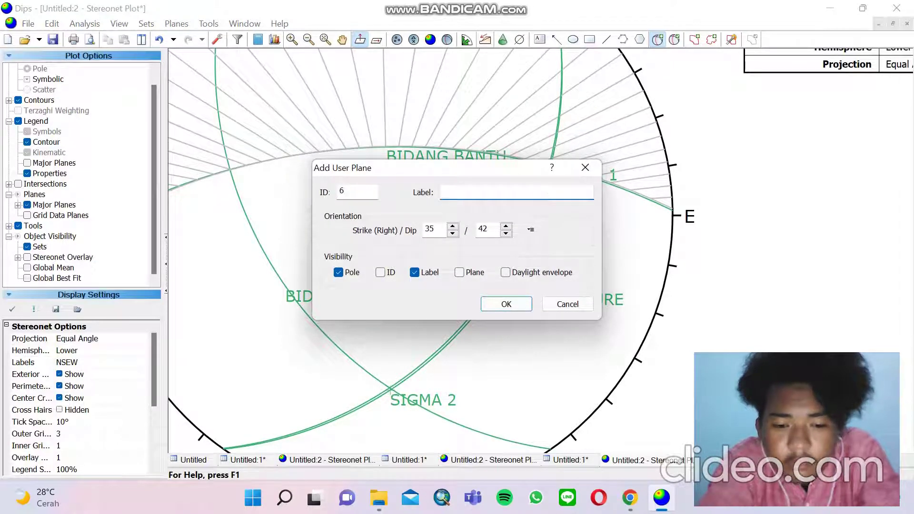
type("SIGMA")
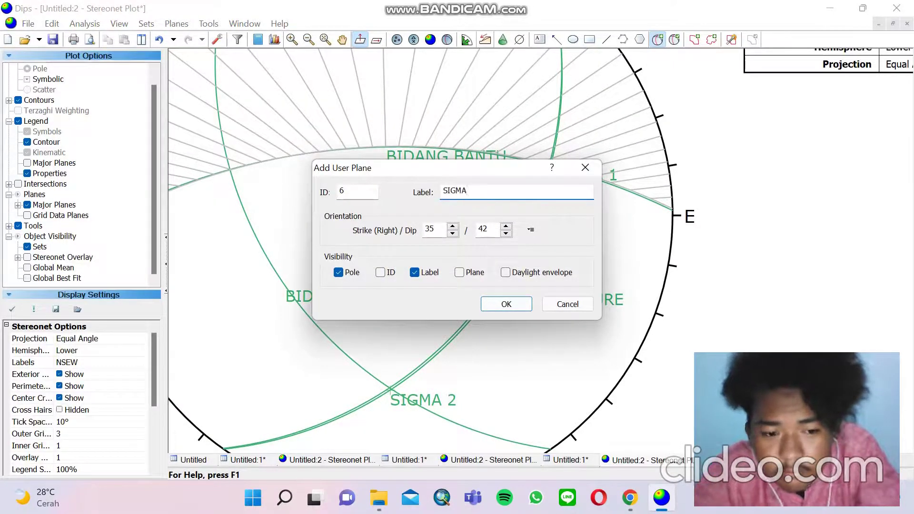
type(" A3")
key("BackSpace")
key("BackSpace")
type("3")
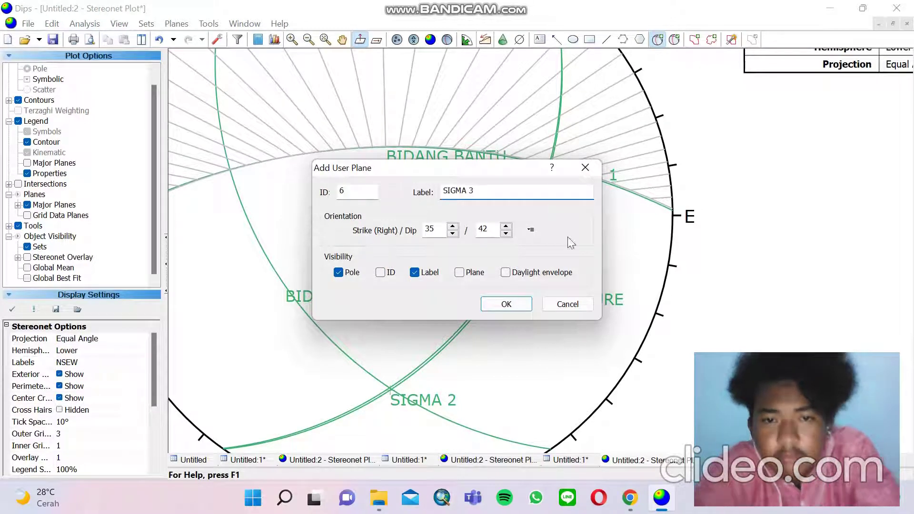
left_click(505, 305)
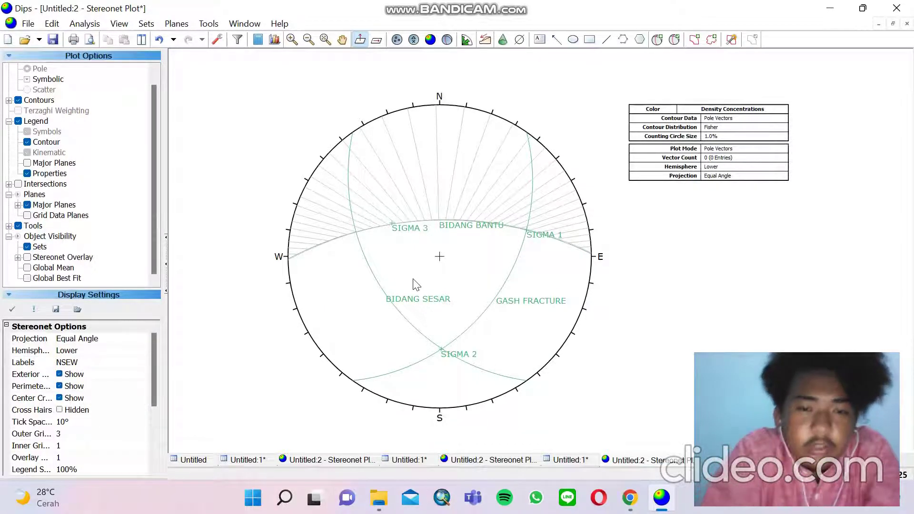
- Delete the pitch grid from the stereonet and show the full legend including the major planes
left_click(210, 24)
left_click(283, 273)
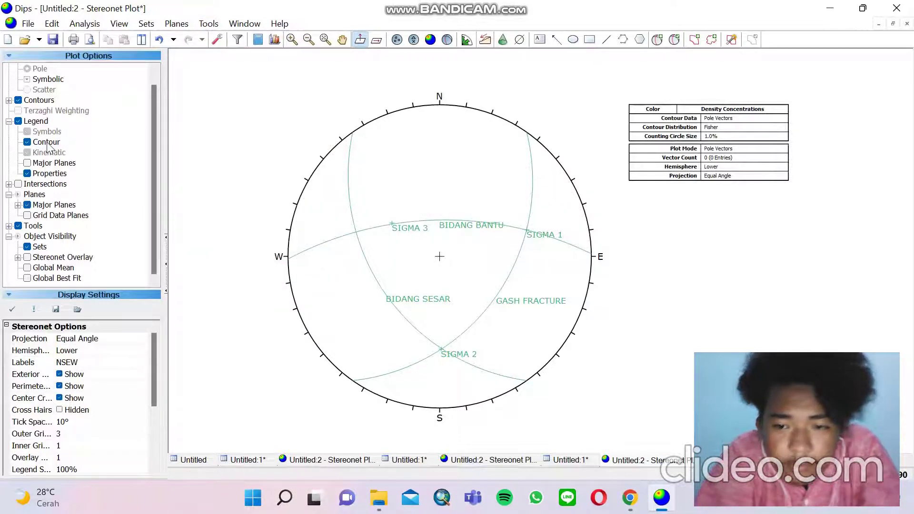
left_click(18, 121)
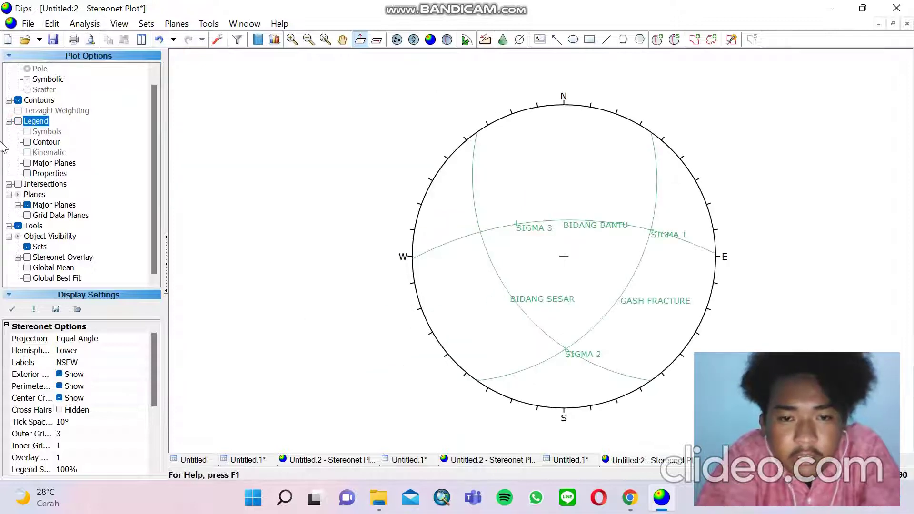
left_click(18, 121)
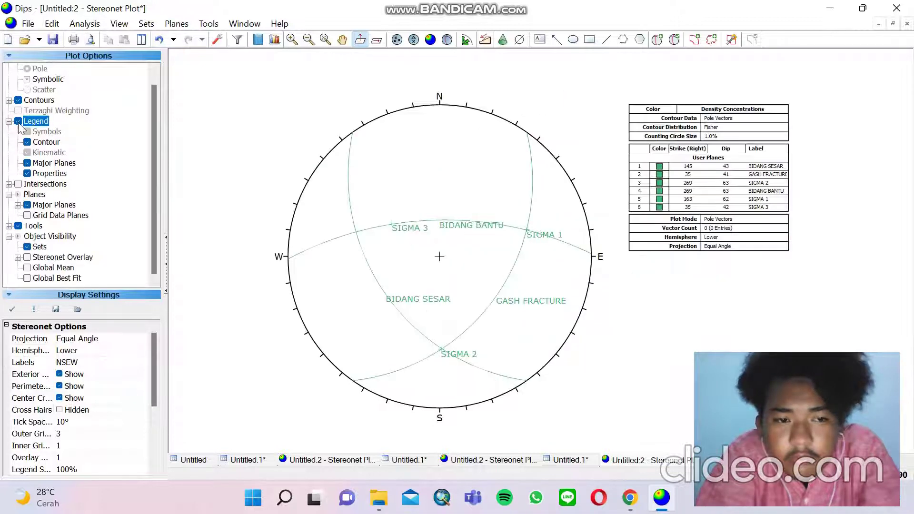
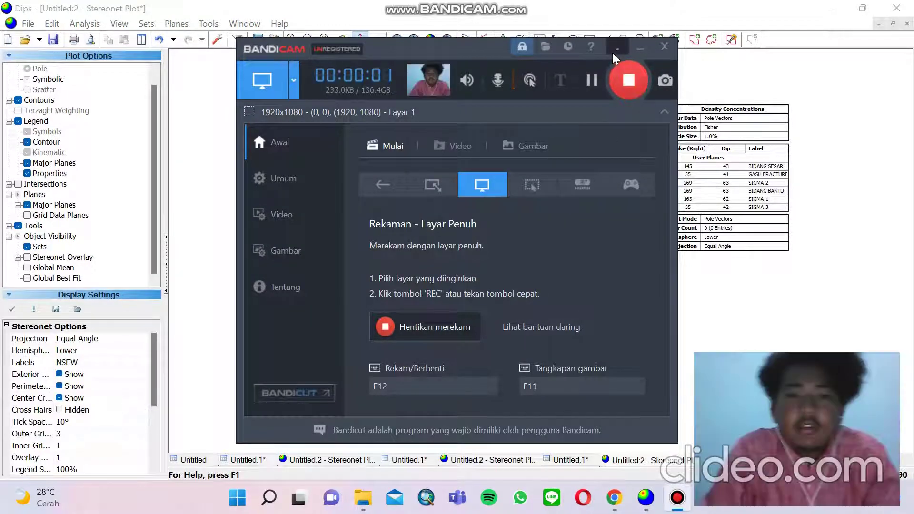
- Create a new project and set its global orientation format to Strike (Right) / Dip
left_click(615, 52)
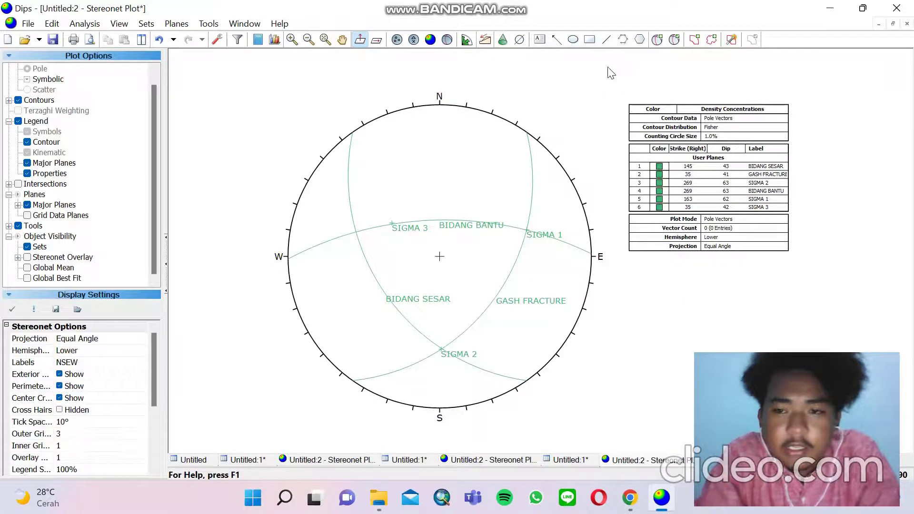
left_click(7, 40)
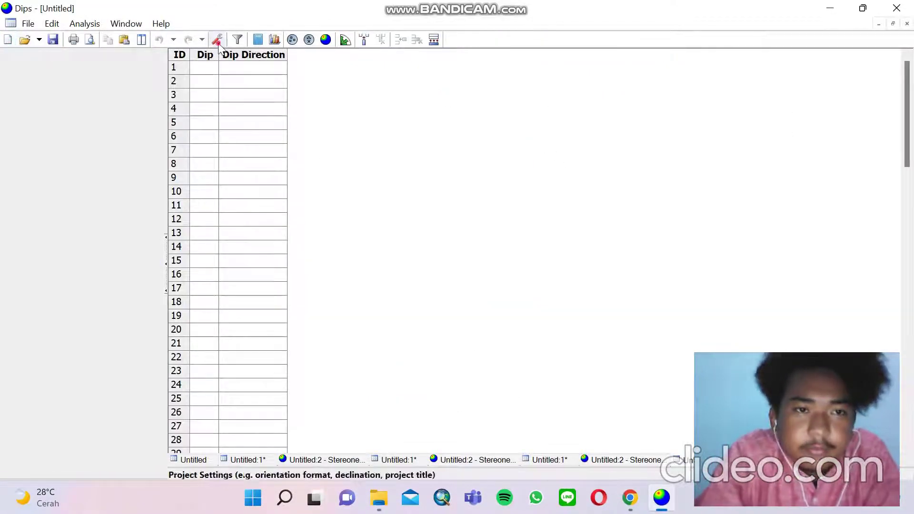
left_click(217, 40)
left_click(473, 176)
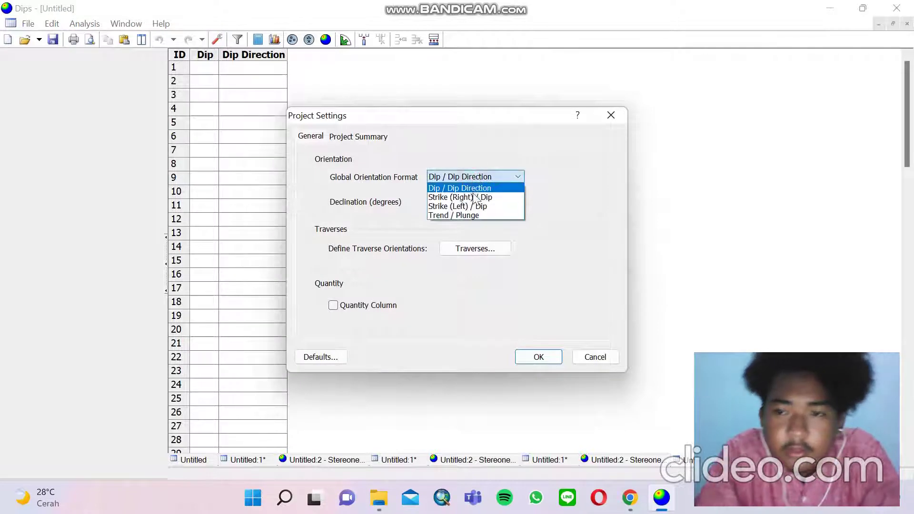
left_click(475, 198)
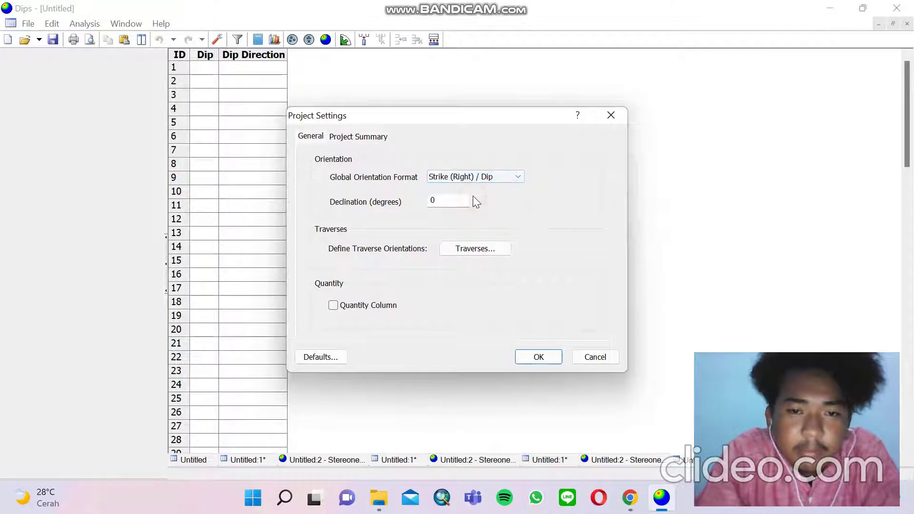
left_click(552, 360)
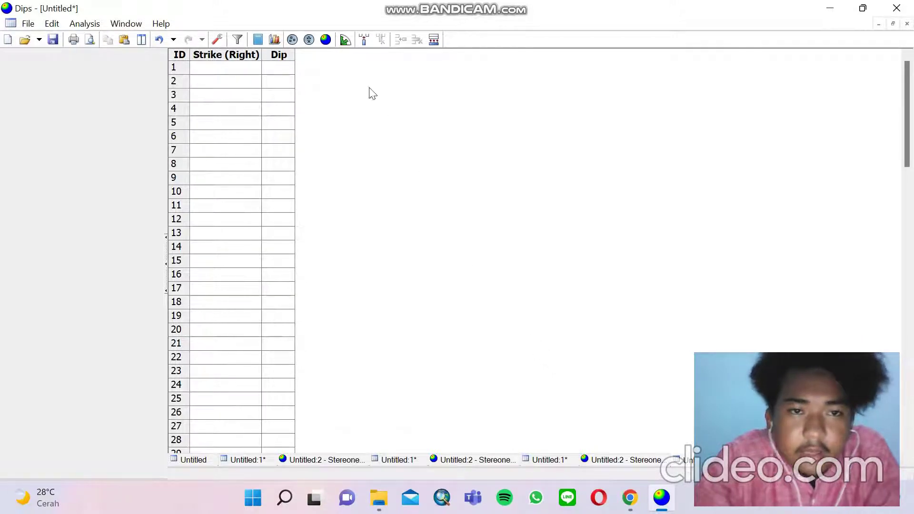
- Open a stereonet plot for the new project and place a first user plane at an arbitrary point on it
left_click(325, 40)
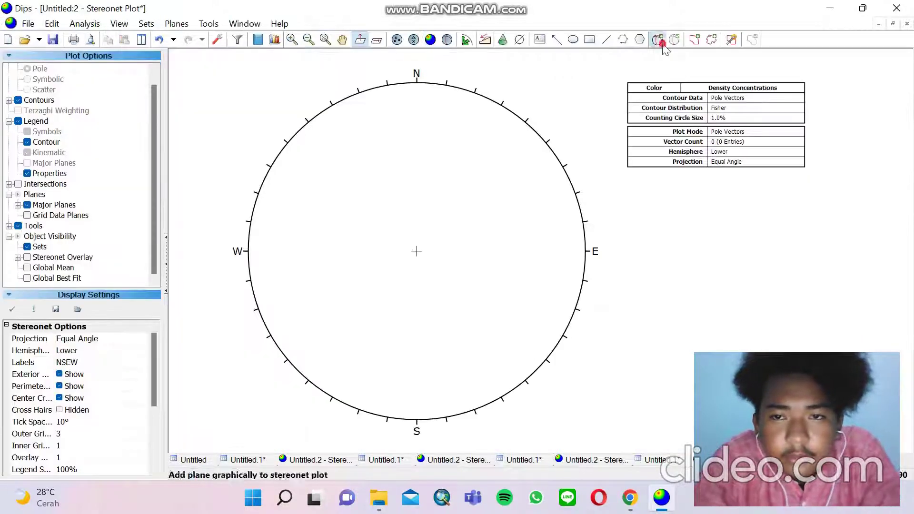
left_click(657, 39)
left_click(522, 187)
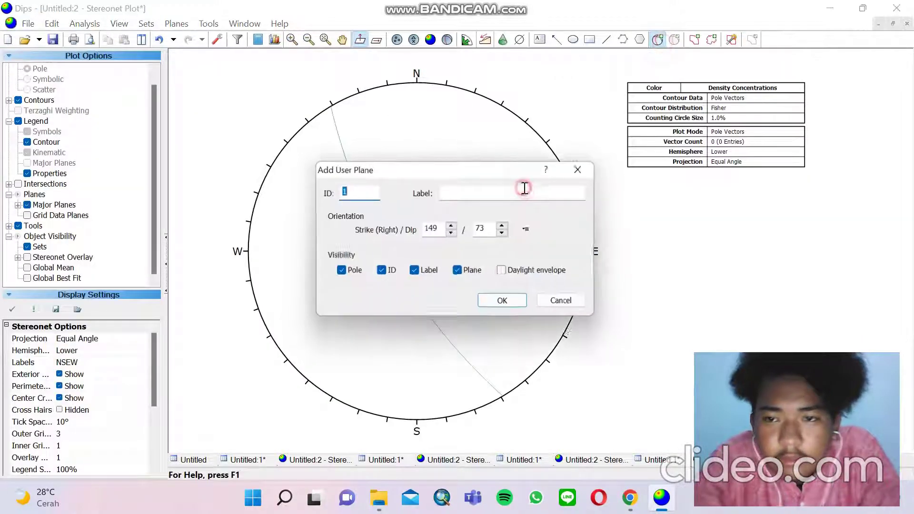
- Look up the second Bidang sesar orientation in the Data Pengolahan Dips spreadsheet in Chrome, and set the new plane in Dips to 227/44
left_click(630, 498)
left_click(60, 225)
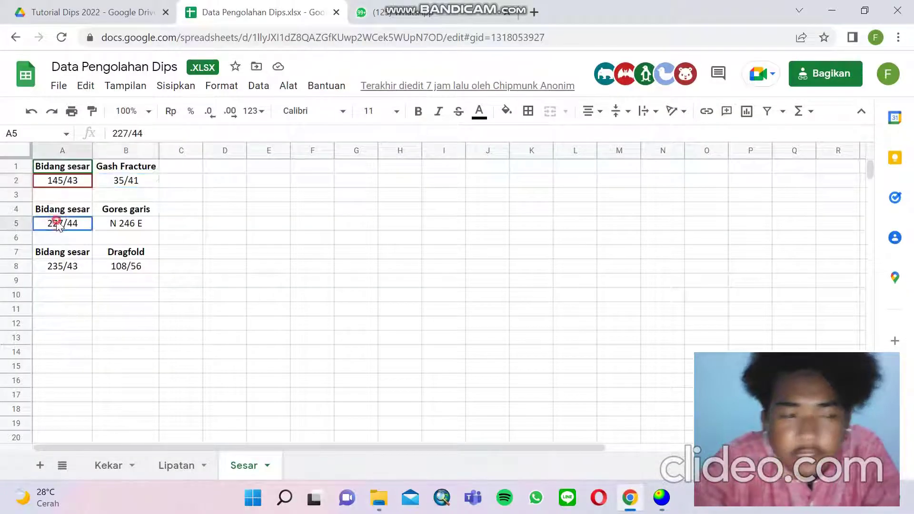
left_click(662, 497)
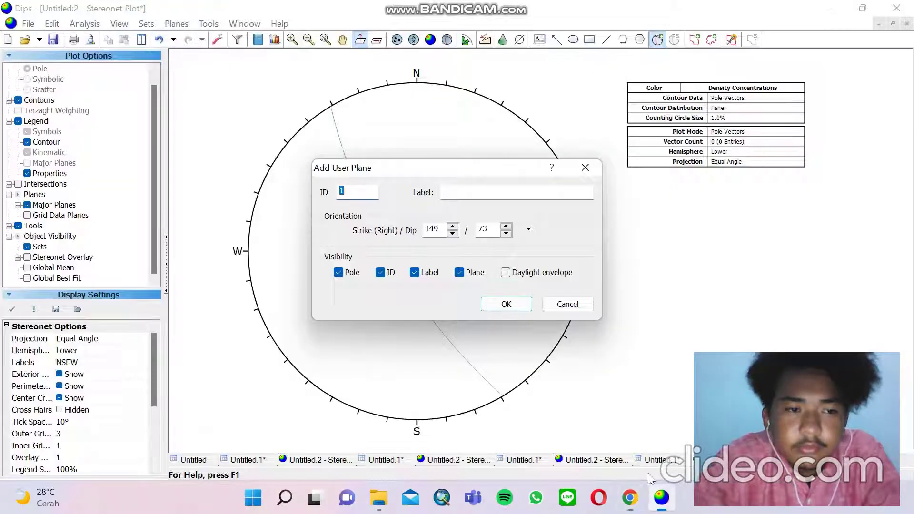
double_click(438, 233)
type("227")
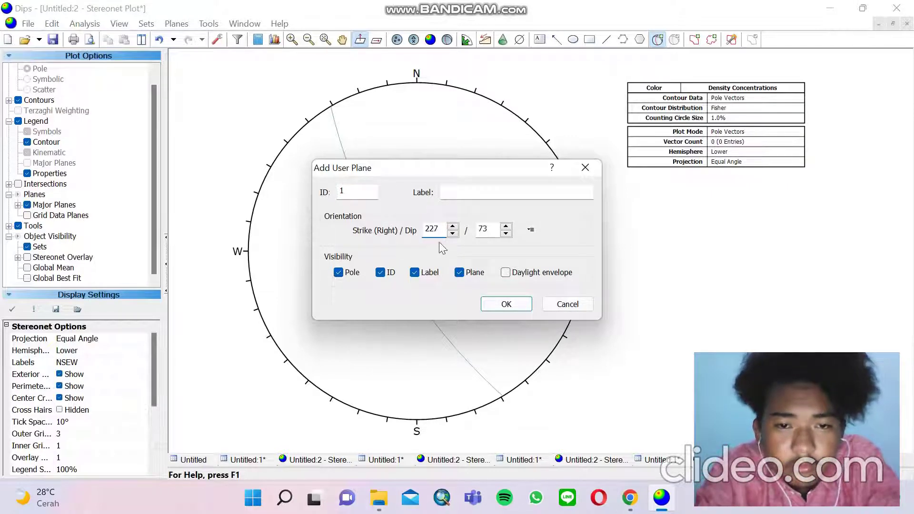
double_click(490, 232)
key("BackSpace")
type("44")
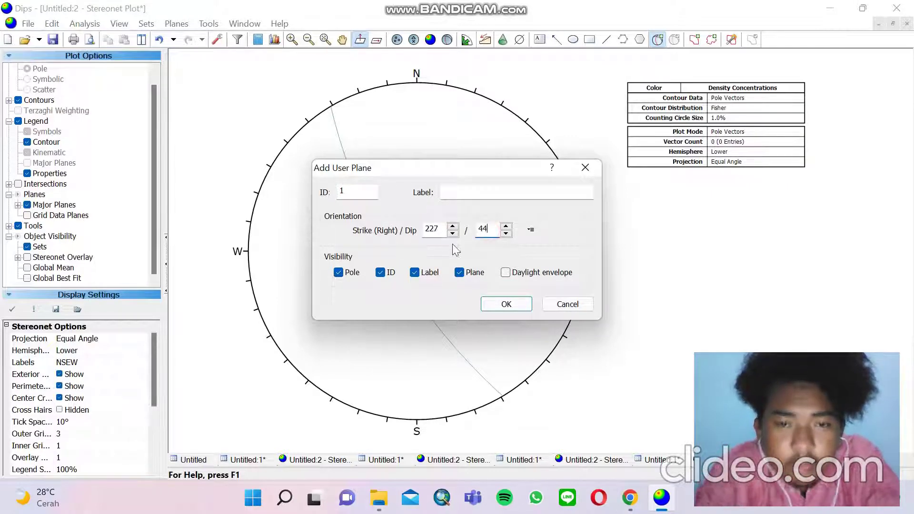
- Label the new plane BIDANG SESAR and add it with the plane and label shown but without the pole and ID
left_click(459, 273)
left_click(456, 194)
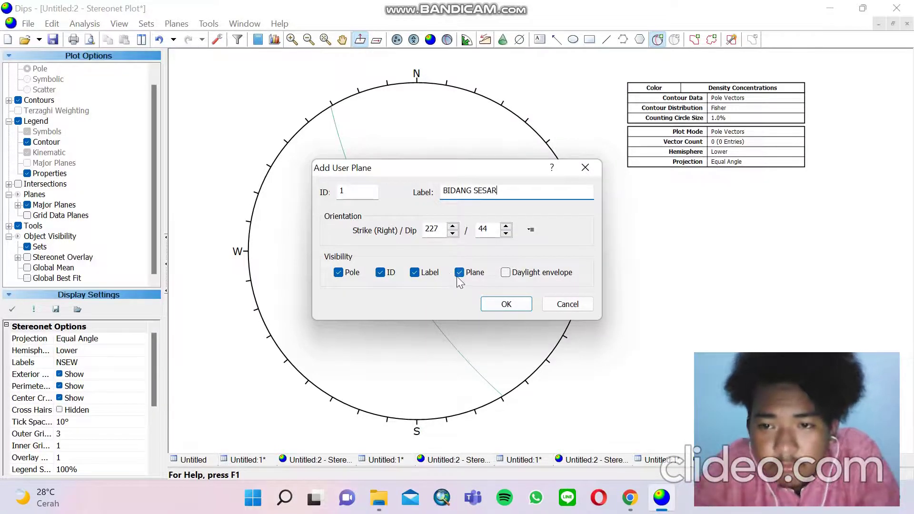
left_click(380, 278)
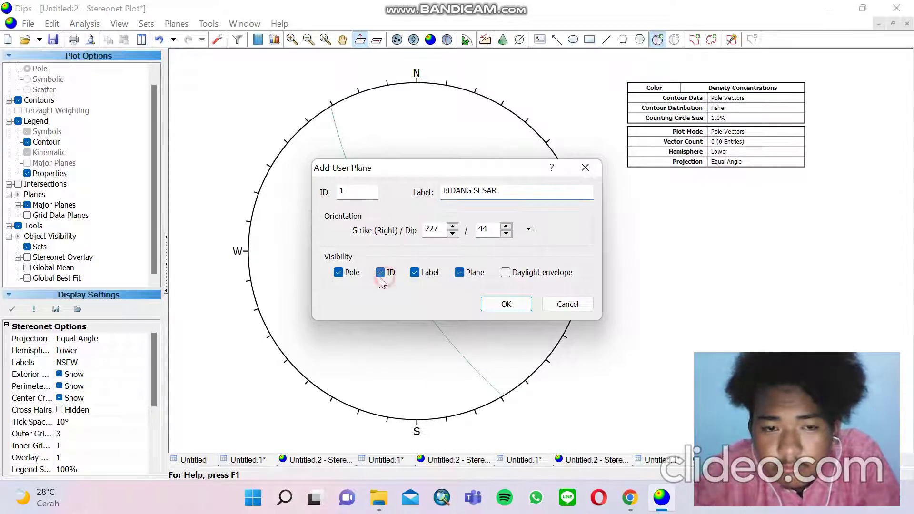
left_click(337, 274)
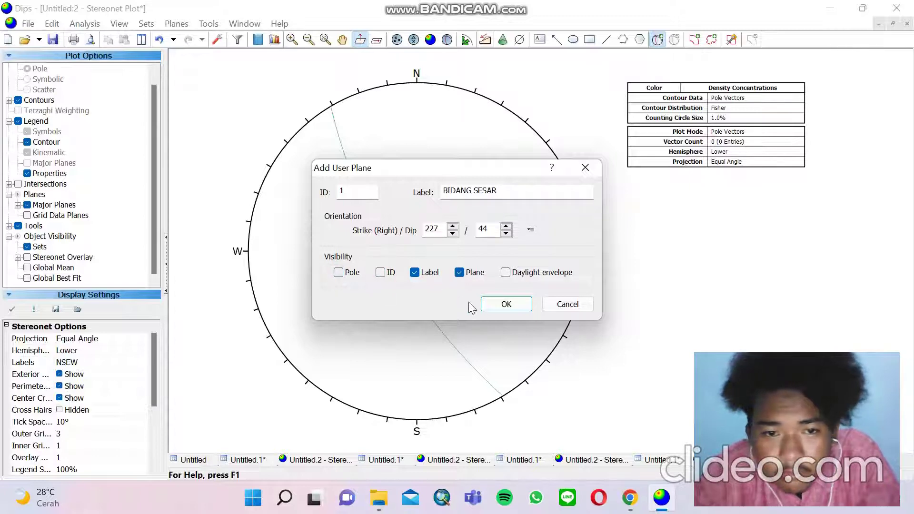
left_click(497, 305)
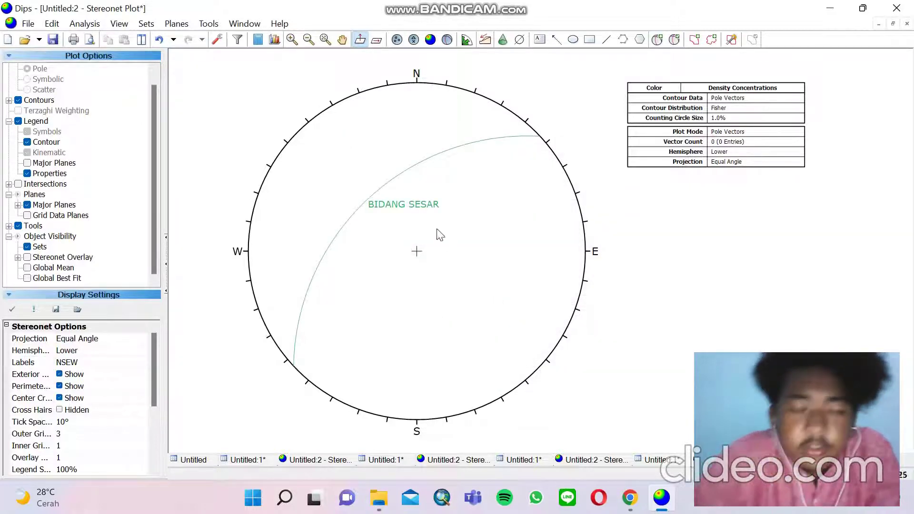
- Look up the Gores garis value beside fault plane 227/44 in the Chrome spreadsheet, and add a trend line at 246 in Dips
left_click(202, 25)
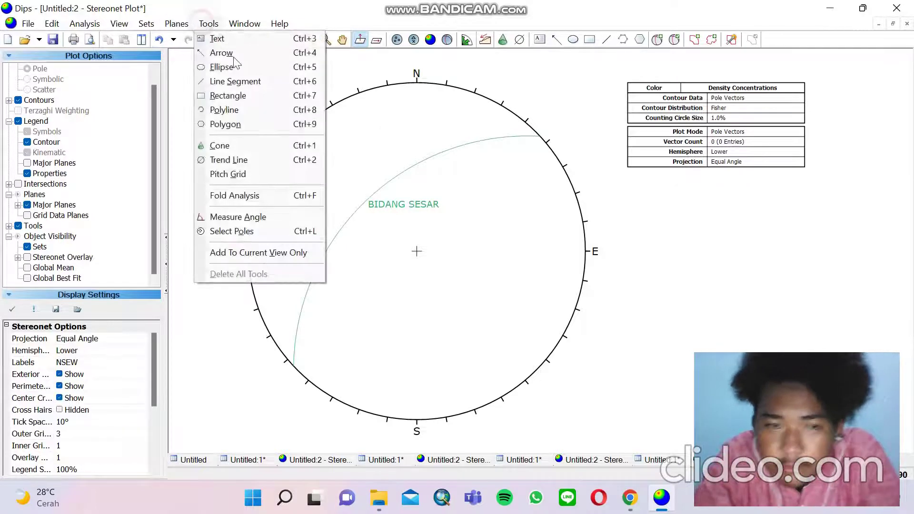
left_click(263, 157)
left_click(336, 273)
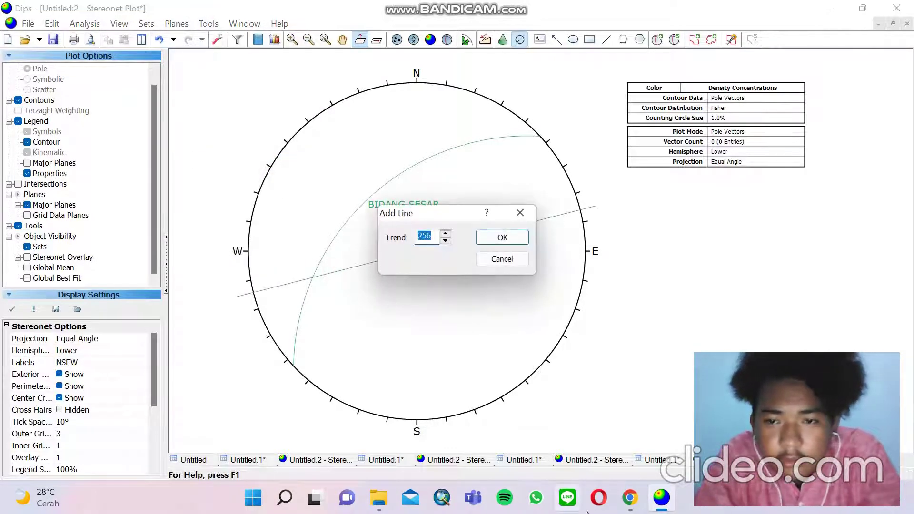
mouse_move(636, 502)
left_click(624, 423)
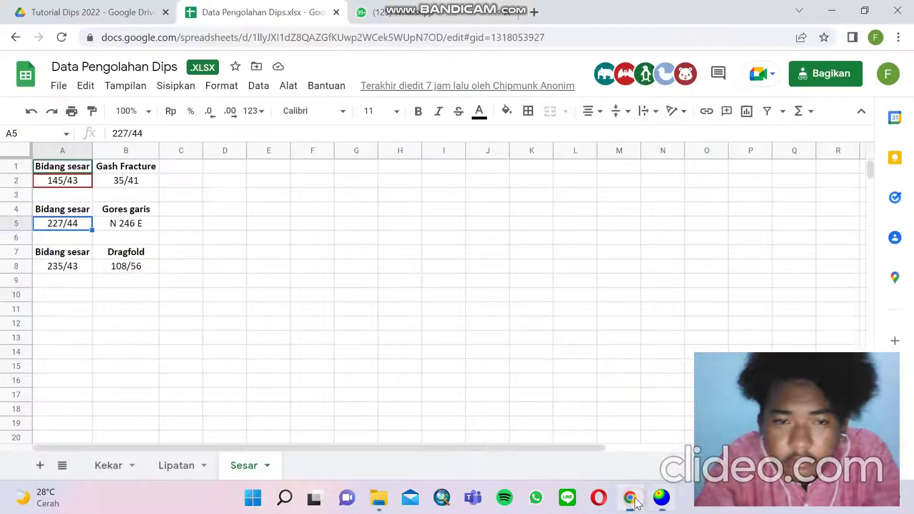
left_click(143, 229)
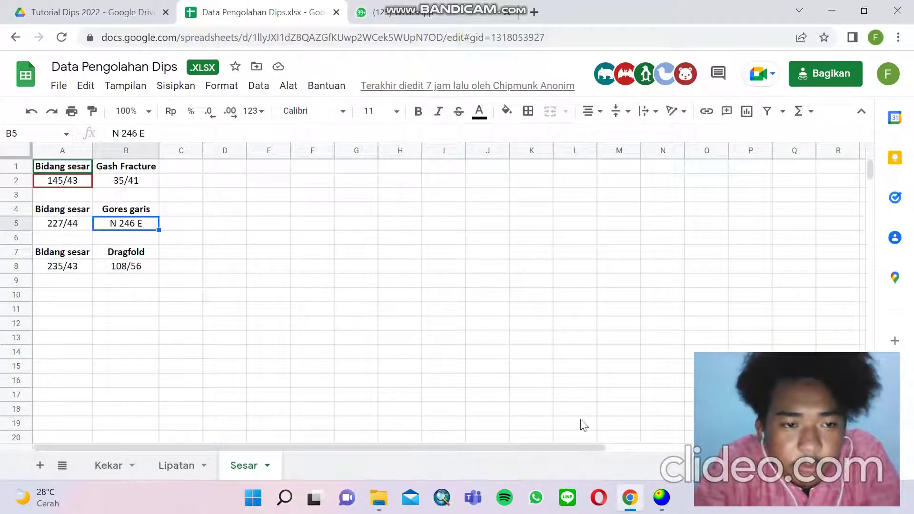
left_click(659, 490)
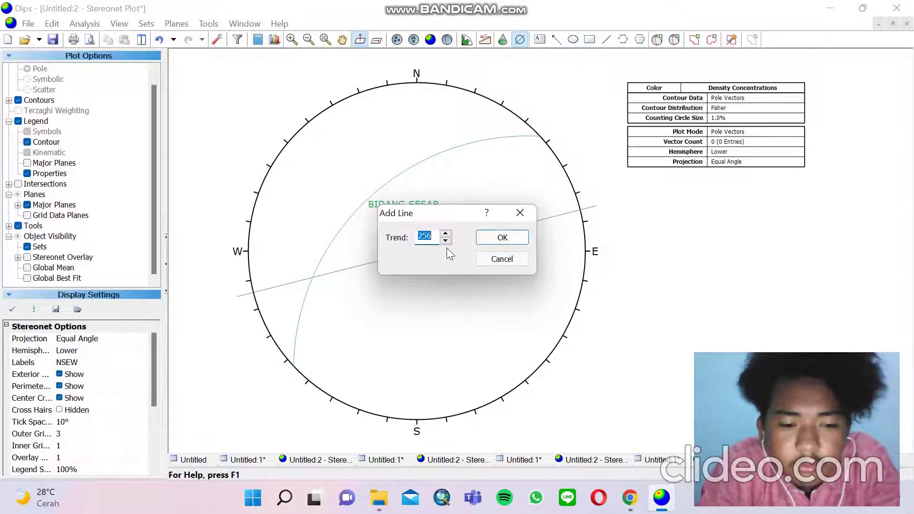
type("246")
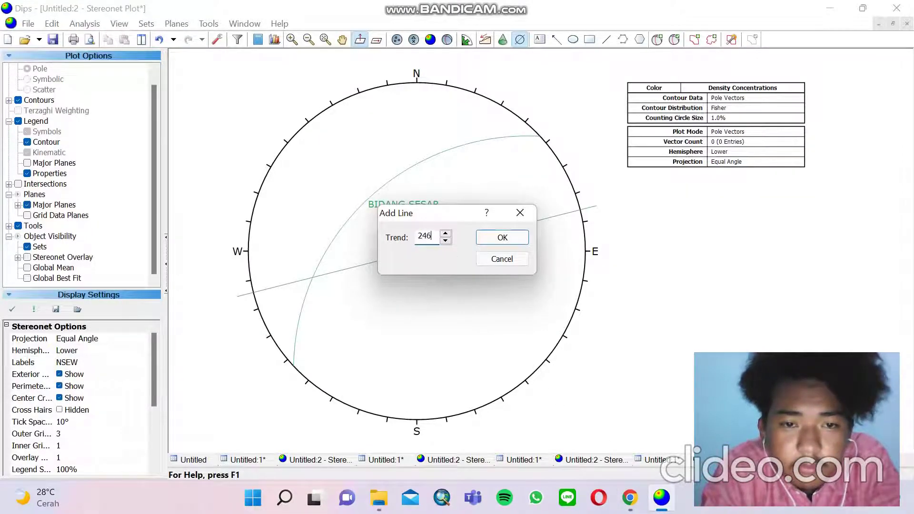
left_click(496, 237)
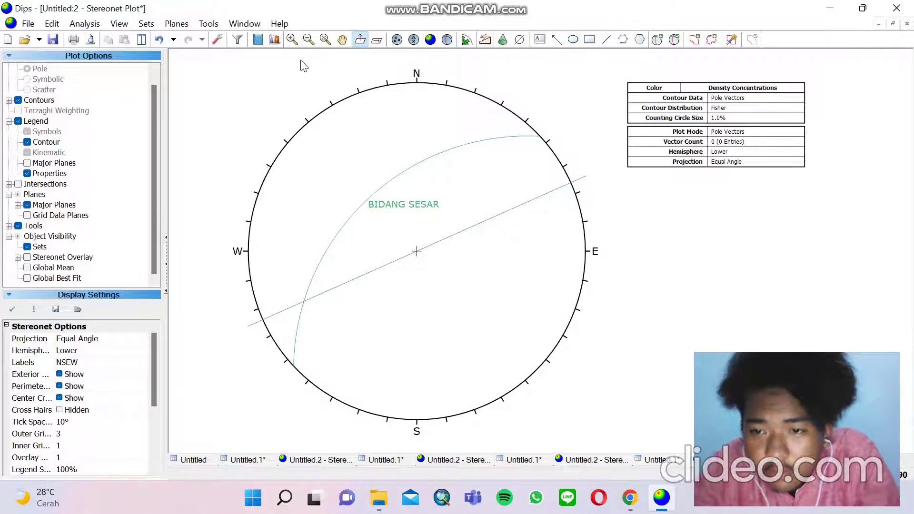
- Add a user plane labelled BIDANG BANTU, its pole at the intersection of the trend line and fault plane (336/73), showing only plane and label
left_click(342, 40)
left_click_drag(350, 279, 343, 242)
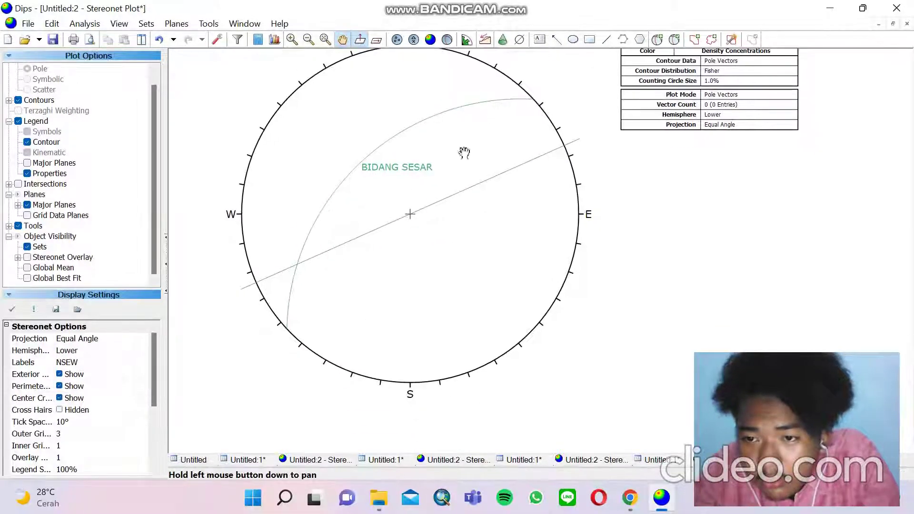
left_click(657, 40)
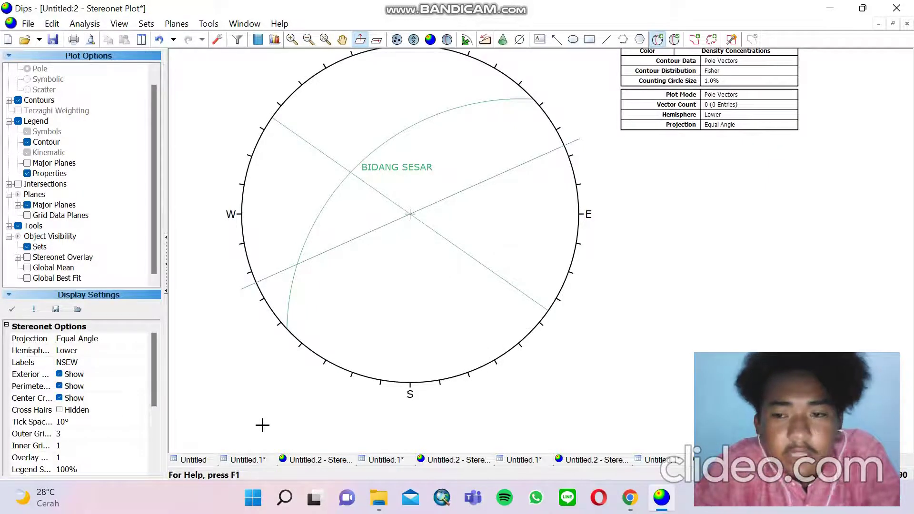
scroll(345, 254, "up", 5)
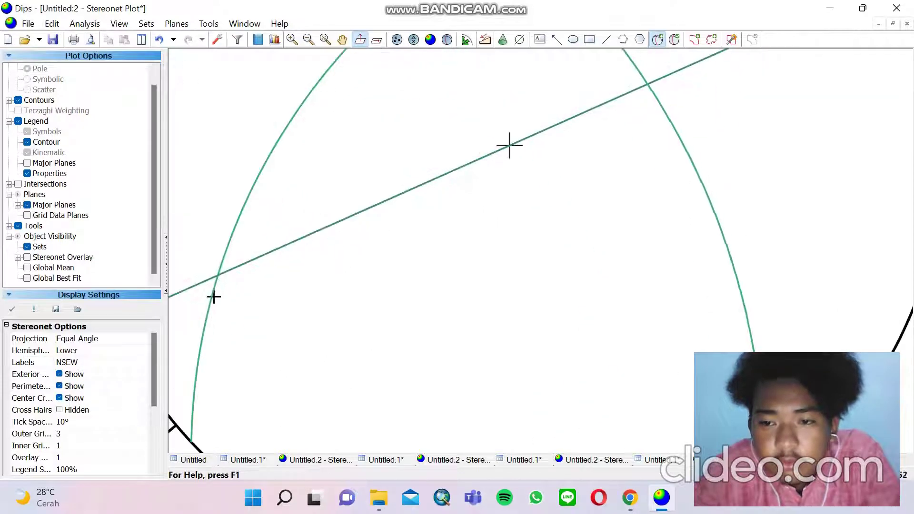
scroll(204, 282, "up", 3)
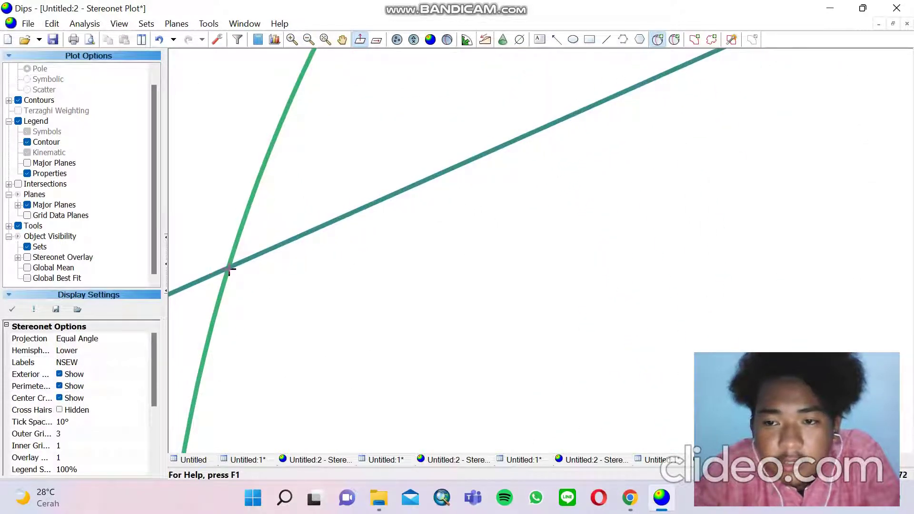
left_click(229, 268)
left_click(465, 191)
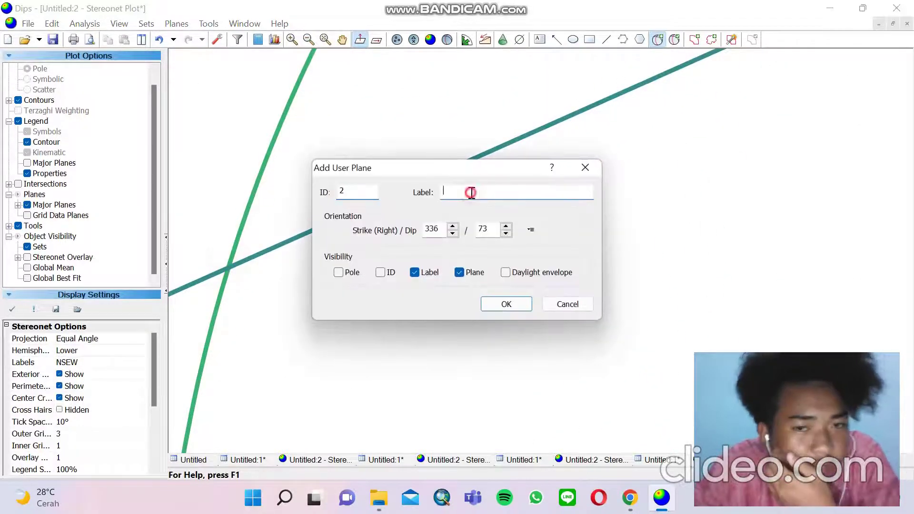
left_click(507, 304)
- Add a user plane at 80/51 labelled SIGMA 2 where BIDANG SESAR and BIDANG BANTU intersect, showing the pole and label without the plane
scroll(504, 296, "down", 5)
scroll(500, 292, "down", 1)
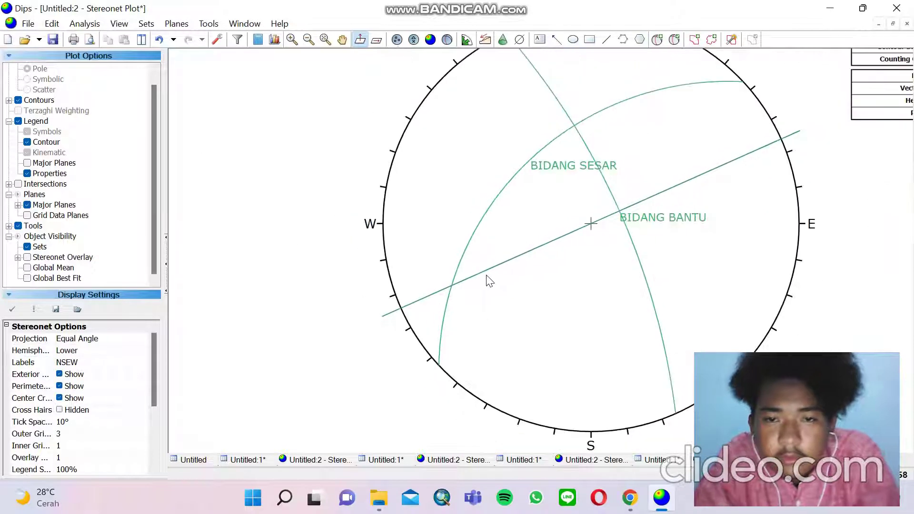
left_click(342, 39)
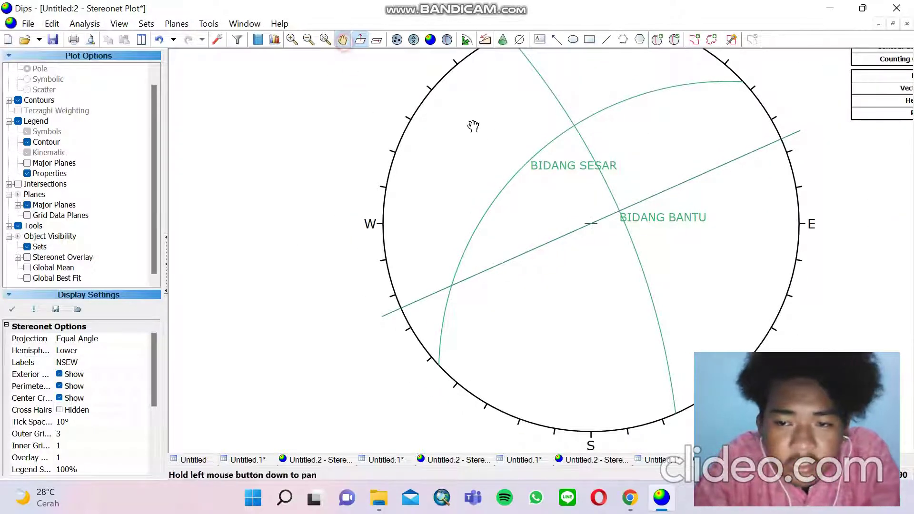
left_click_drag(473, 126, 367, 229)
scroll(421, 240, "up", 4)
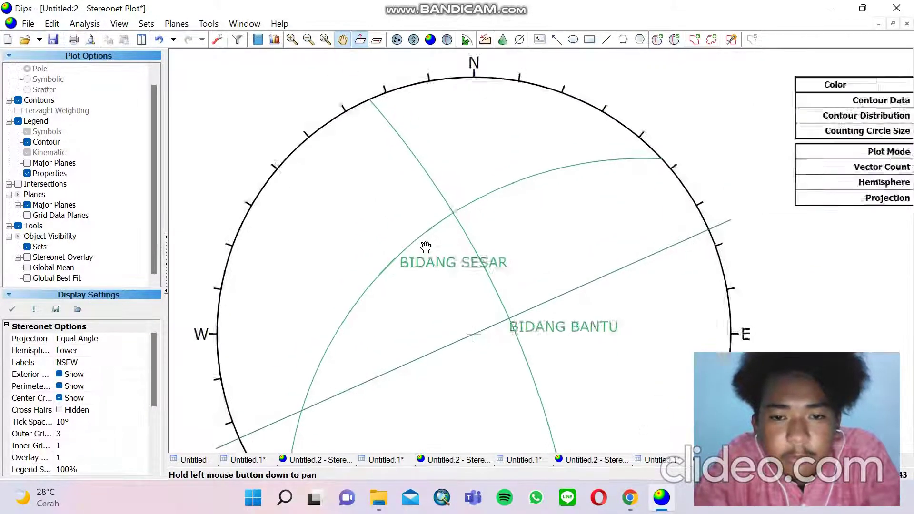
left_click(658, 39)
scroll(481, 210, "up", 2)
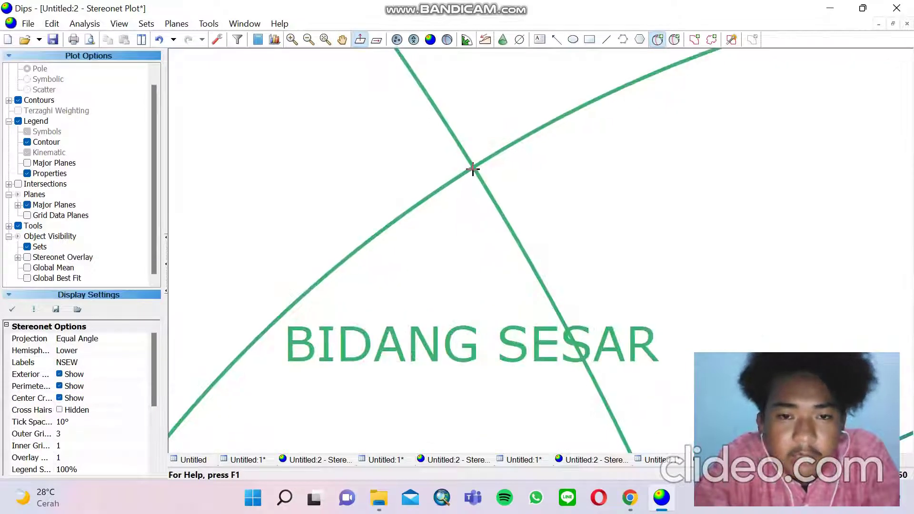
left_click(473, 169)
left_click(489, 192)
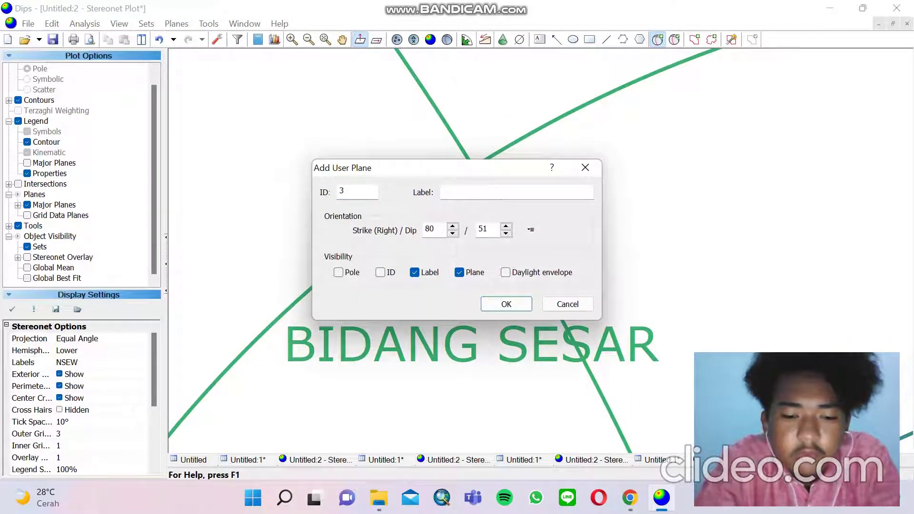
type("SIGMA 2")
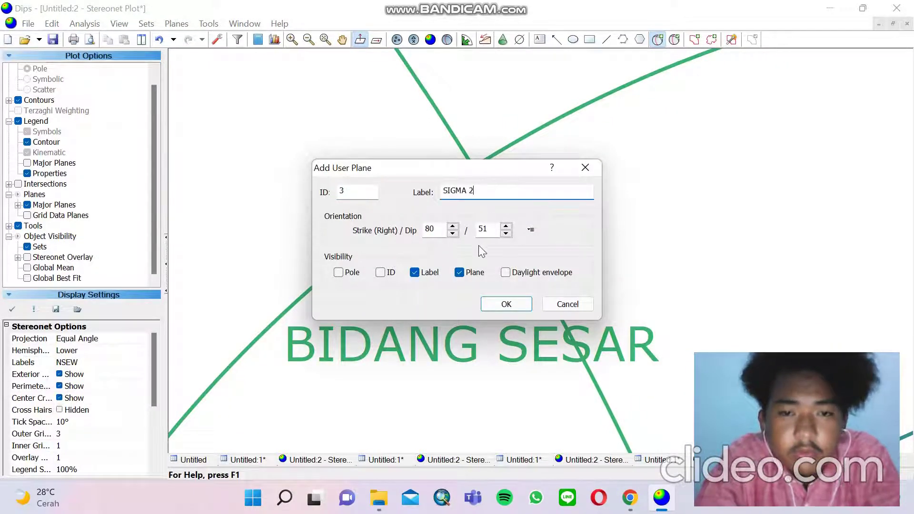
left_click(459, 276)
left_click(358, 277)
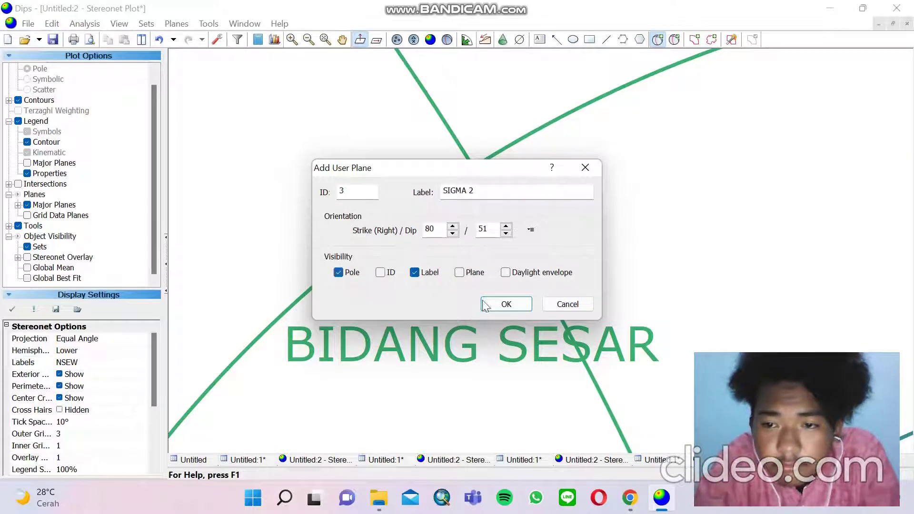
left_click(505, 304)
- Try placing a pitch grid at the intersection of the trend line and BIDANG SESAR, and undo it
scroll(448, 210, "down", 5)
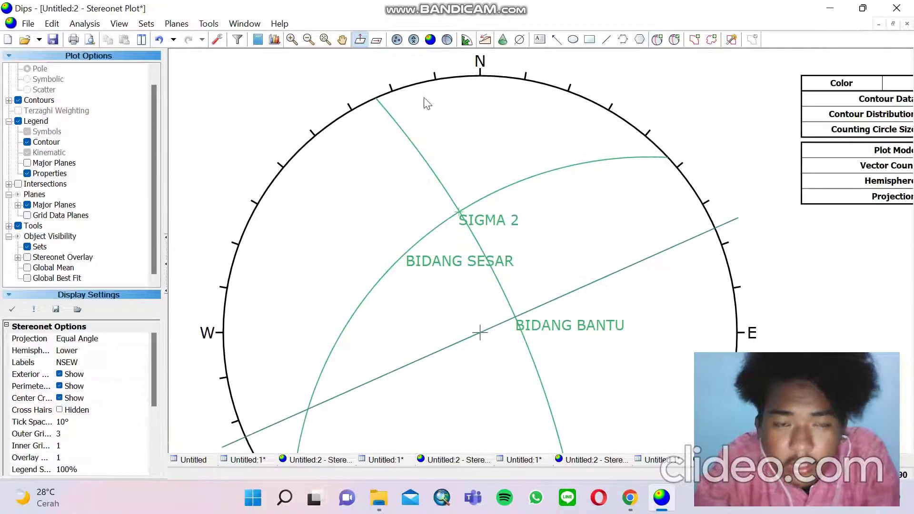
scroll(353, 165, "down", 2)
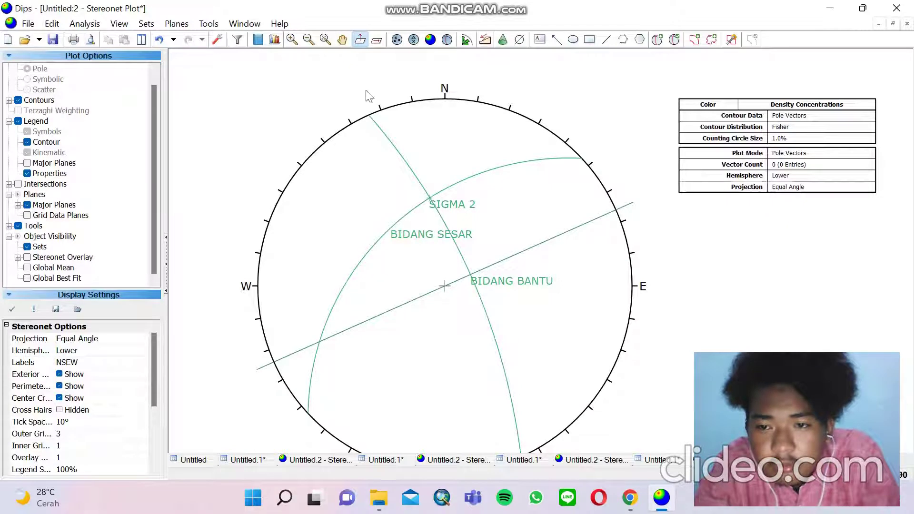
left_click(343, 39)
left_click_drag(363, 159, 320, 128)
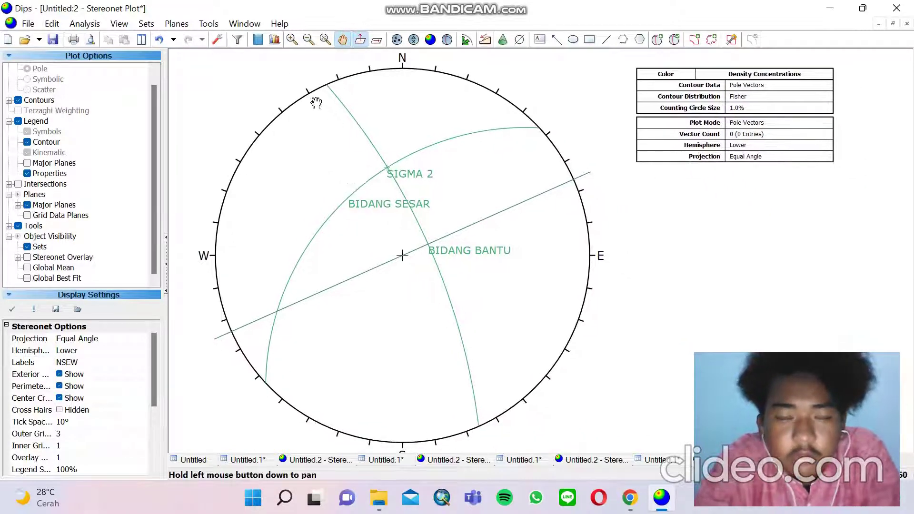
left_click(202, 27)
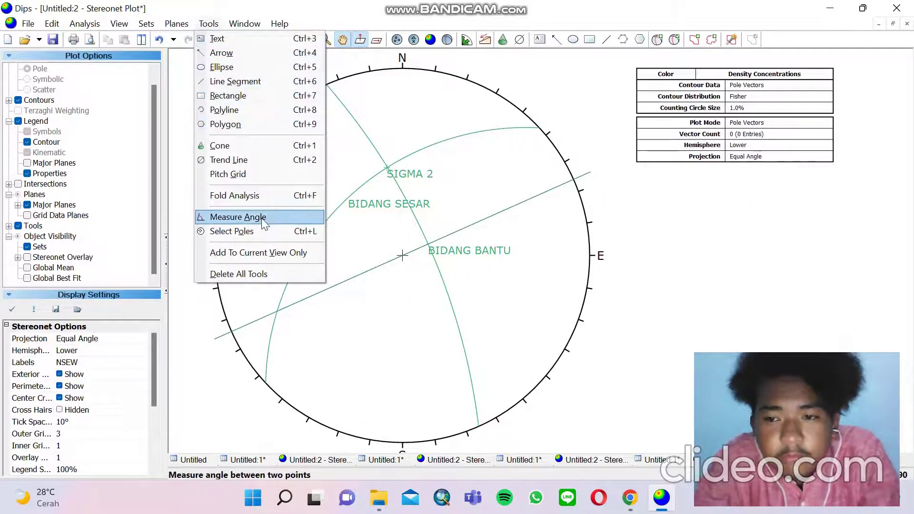
left_click(233, 174)
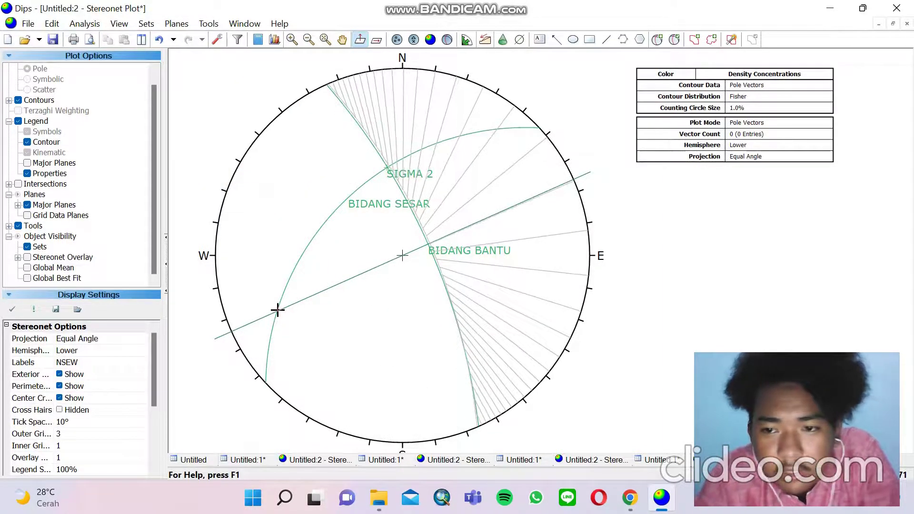
scroll(278, 310, "up", 5)
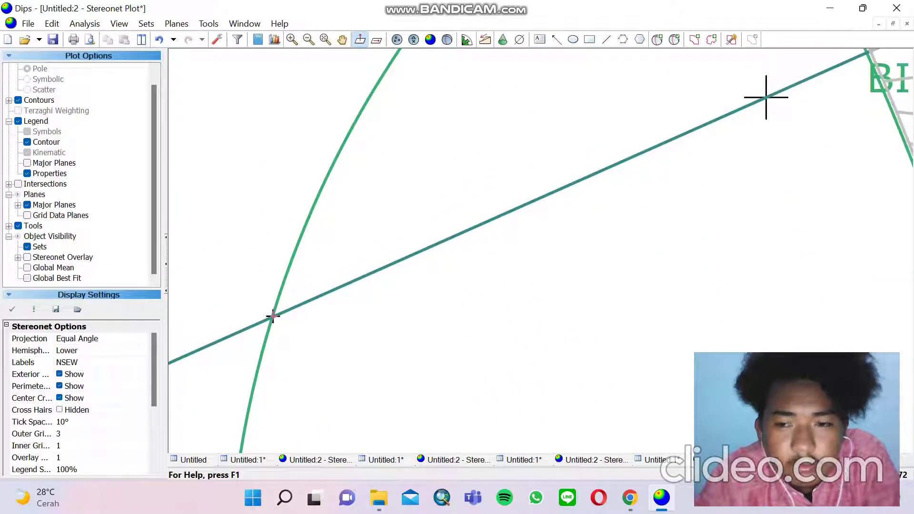
scroll(300, 304, "down", 5)
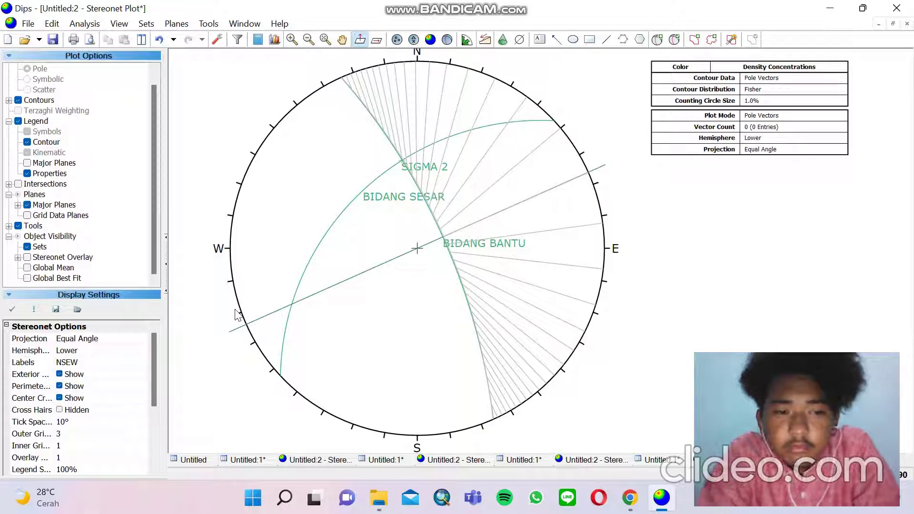
left_click(159, 39)
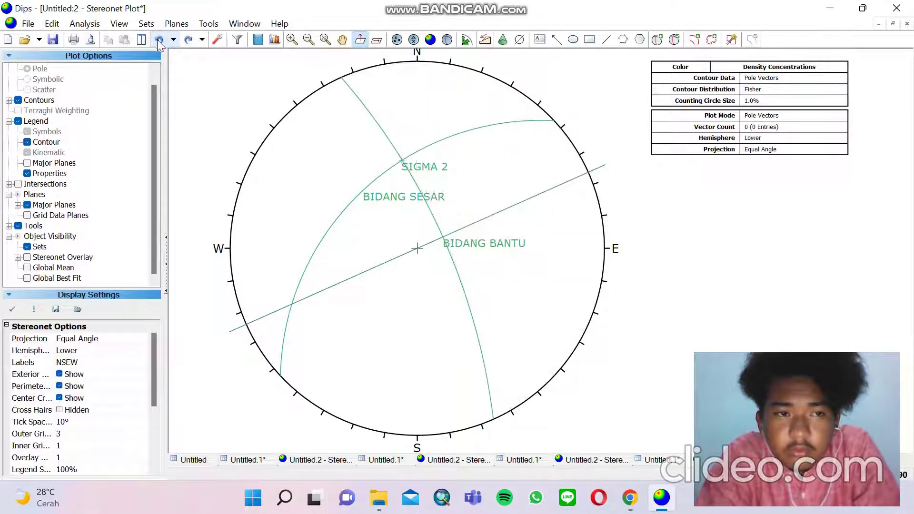
- Place a pitch grid at the SIGMA 2 pole, where BIDANG SESAR and BIDANG BANTU intersect
left_click(207, 24)
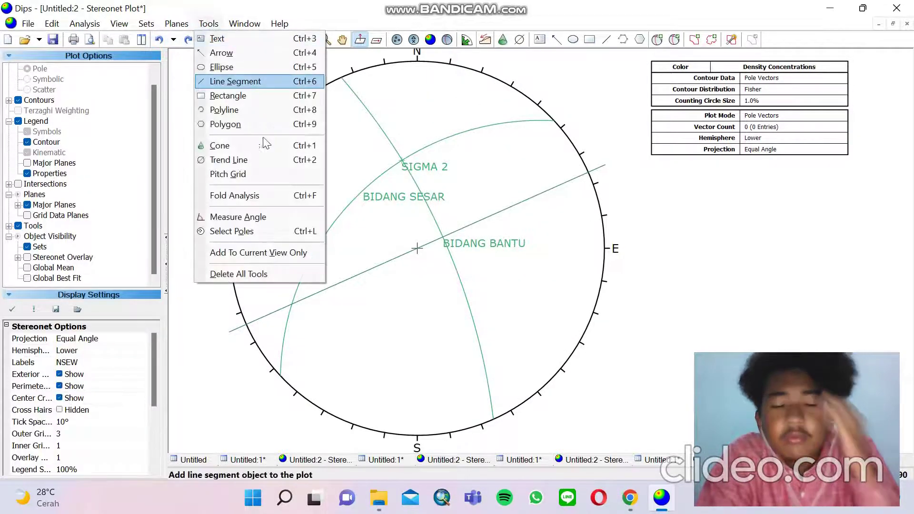
left_click(233, 174)
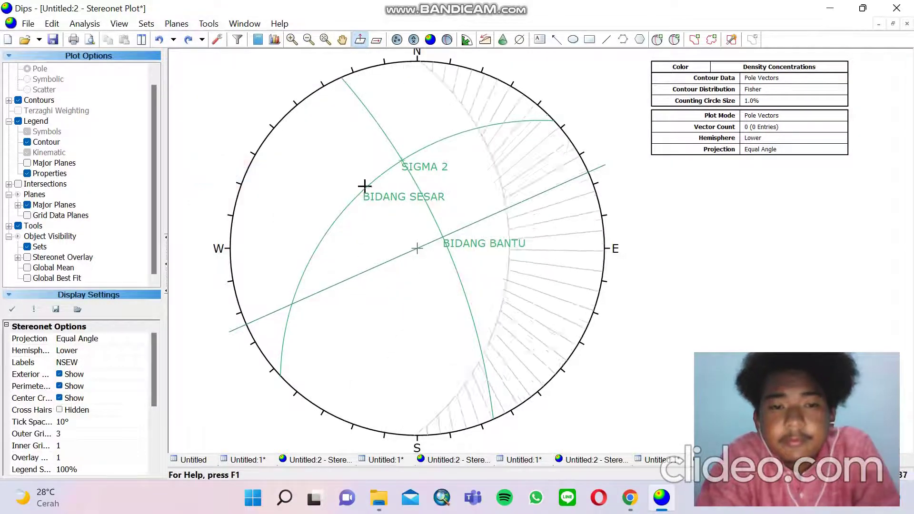
scroll(408, 153, "up", 2)
scroll(410, 152, "up", 3)
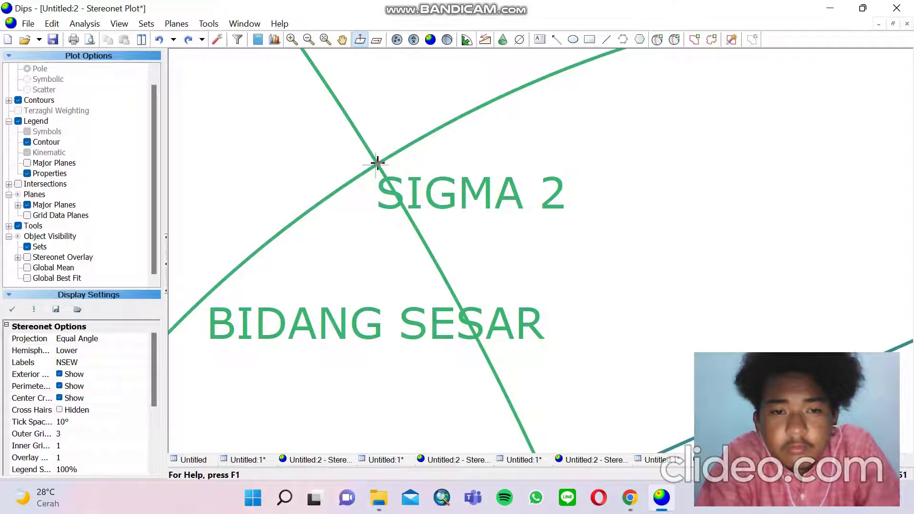
scroll(377, 165, "down", 5)
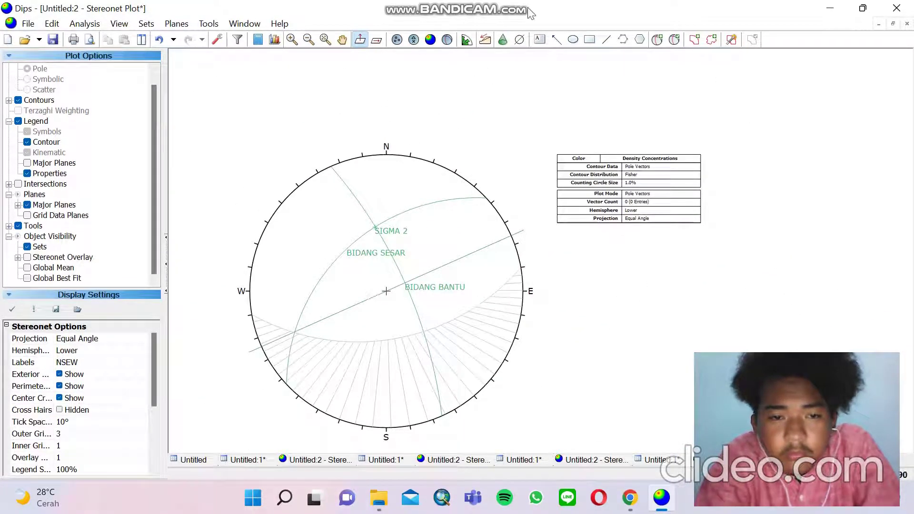
- Add a user plane at 313/54 labelled SIGMA 1, its pole on the pitch grid arc between the trend line and BIDANG BANTU, showing only pole and label
left_click(658, 39)
scroll(291, 373, "up", 3)
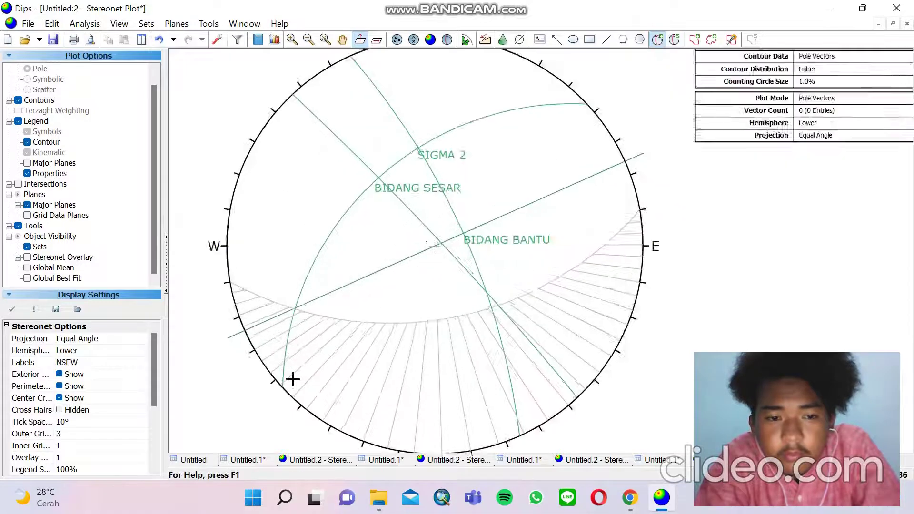
scroll(291, 373, "up", 1)
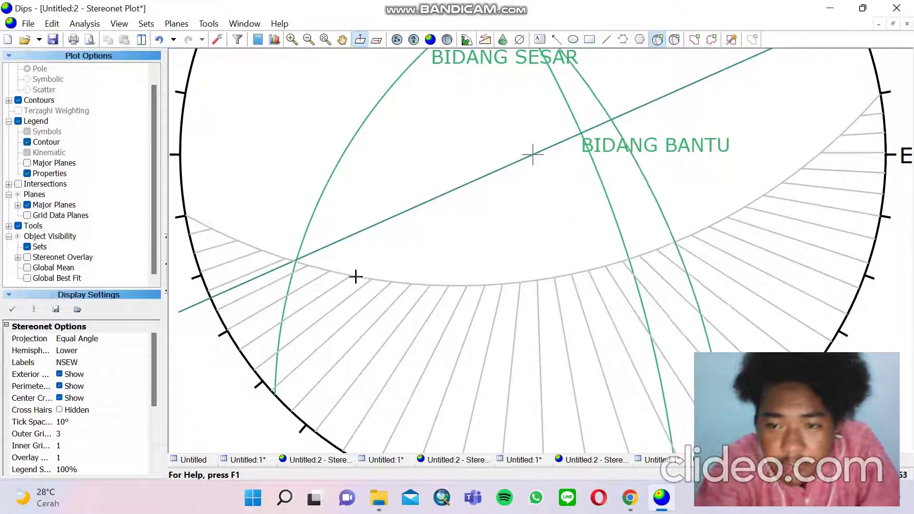
left_click(407, 284)
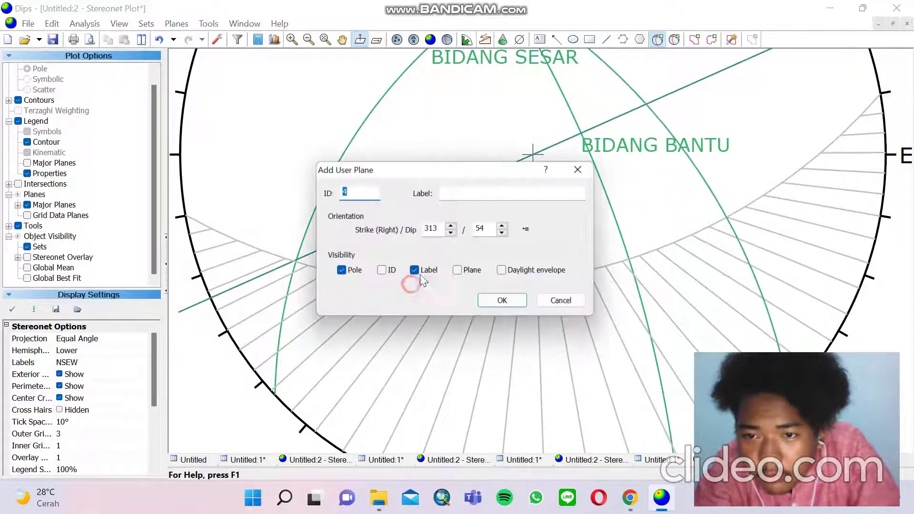
left_click(470, 191)
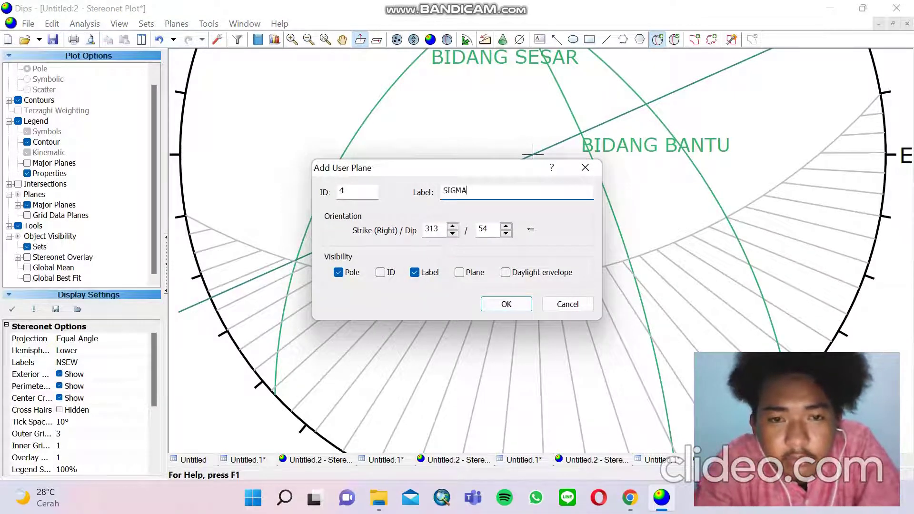
left_click(507, 305)
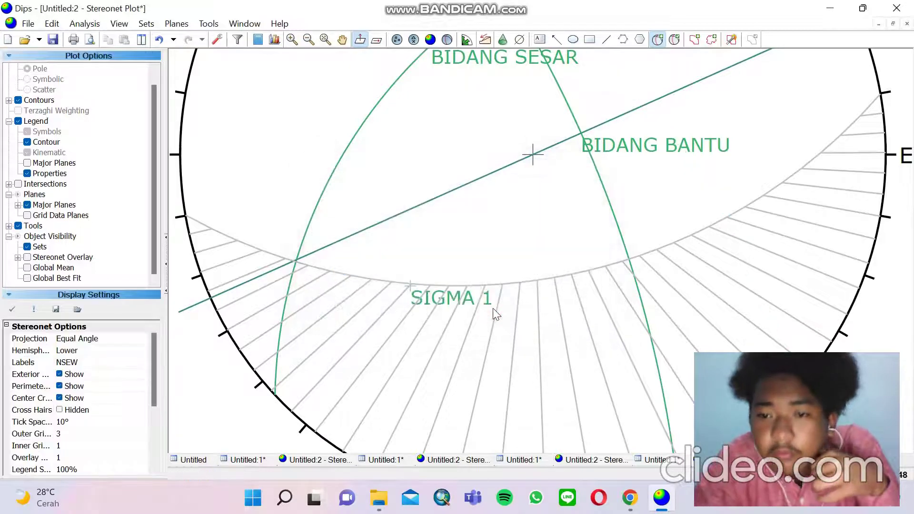
- Add a user plane at 198/60 labelled SIGMA 3, its pole on the pitch grid arc east of BIDANG BANTU, showing only pole and label
left_click(344, 43)
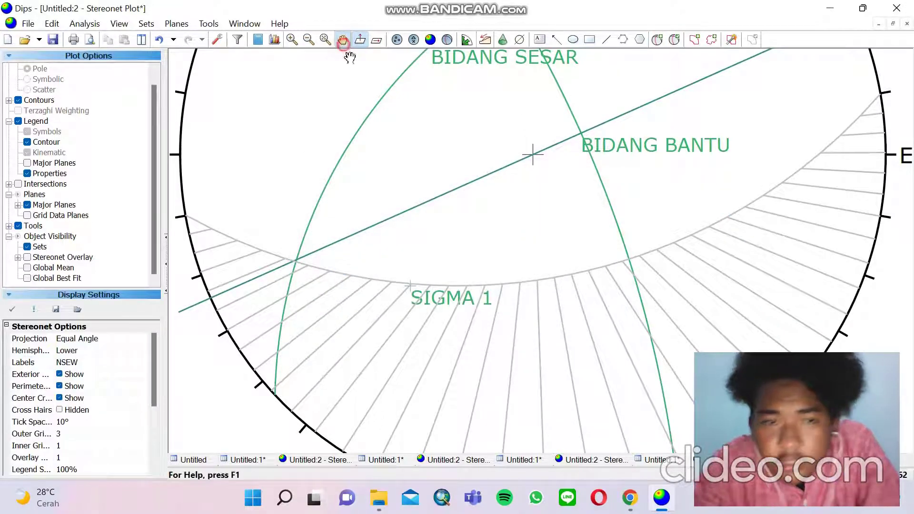
left_click_drag(523, 176, 328, 210)
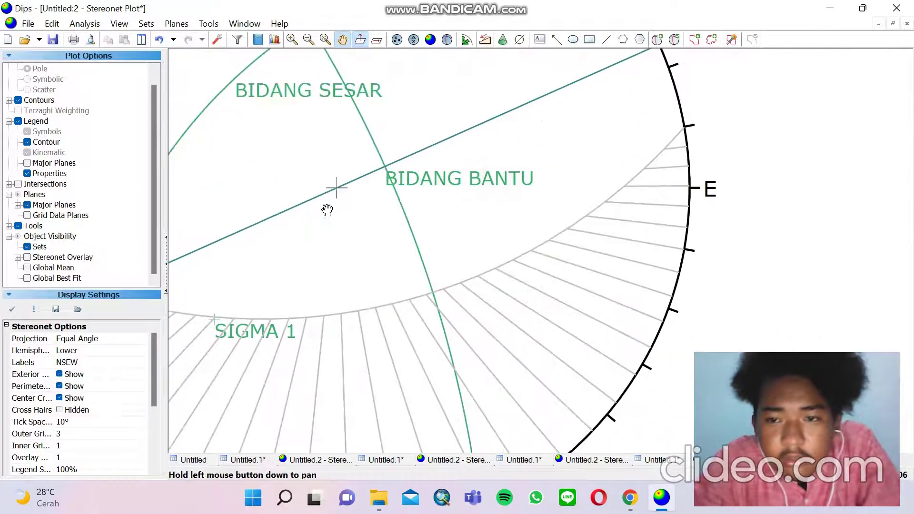
left_click(657, 40)
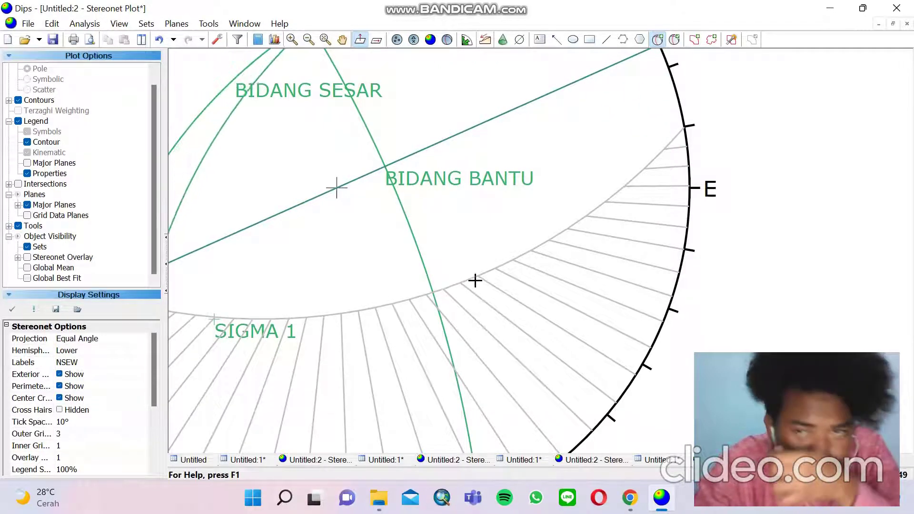
left_click(528, 252)
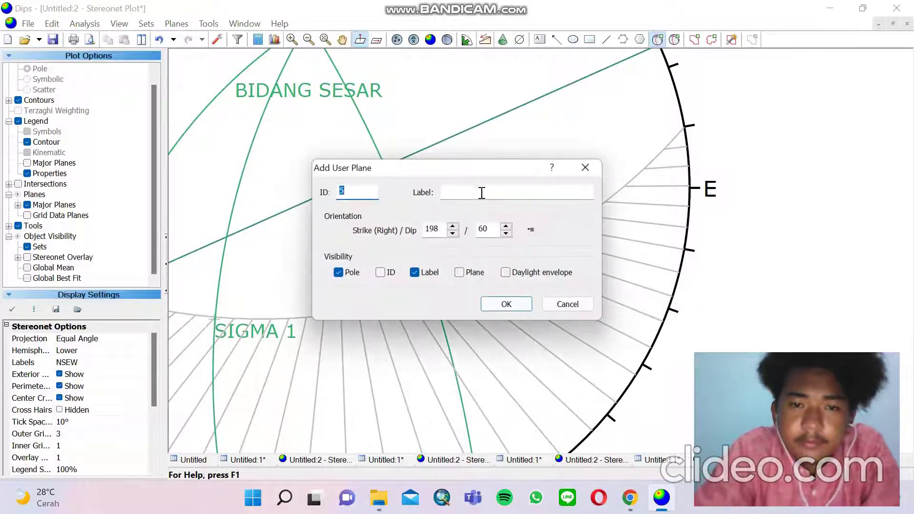
left_click(481, 192)
type("A")
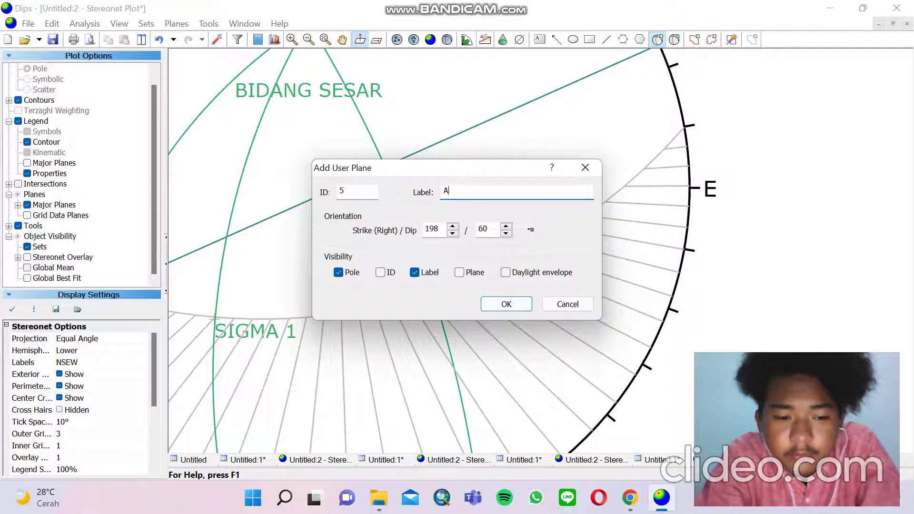
key("BackSpace")
type("SIGM")
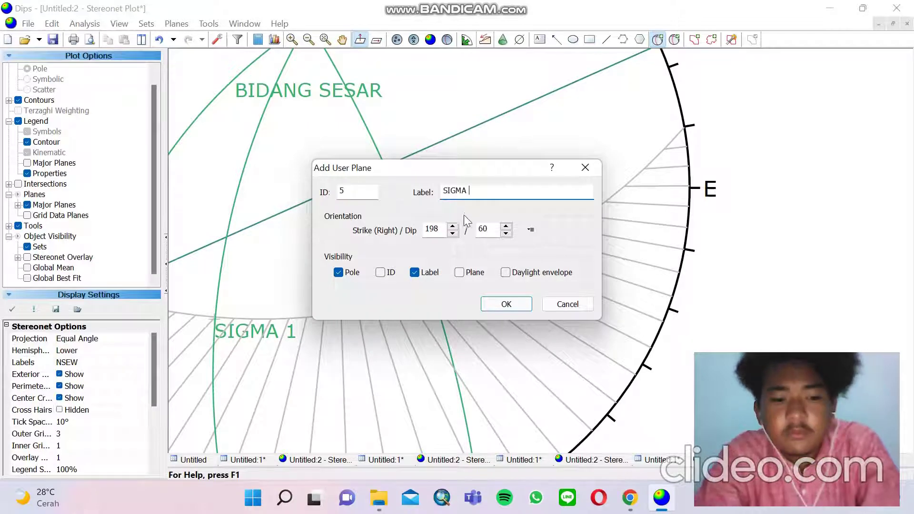
type("A 3")
left_click(505, 304)
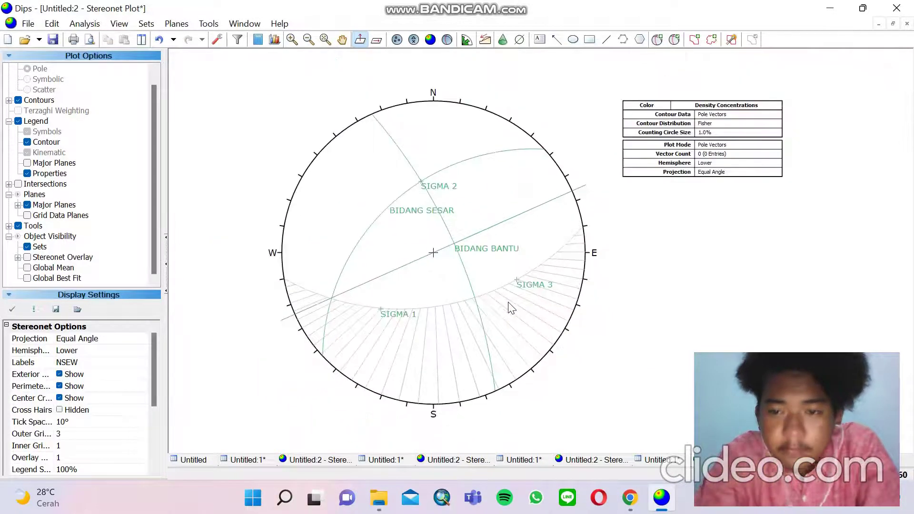
- Delete all tools from the stereonet and add the line with trend 246 again
left_click(208, 24)
left_click(286, 273)
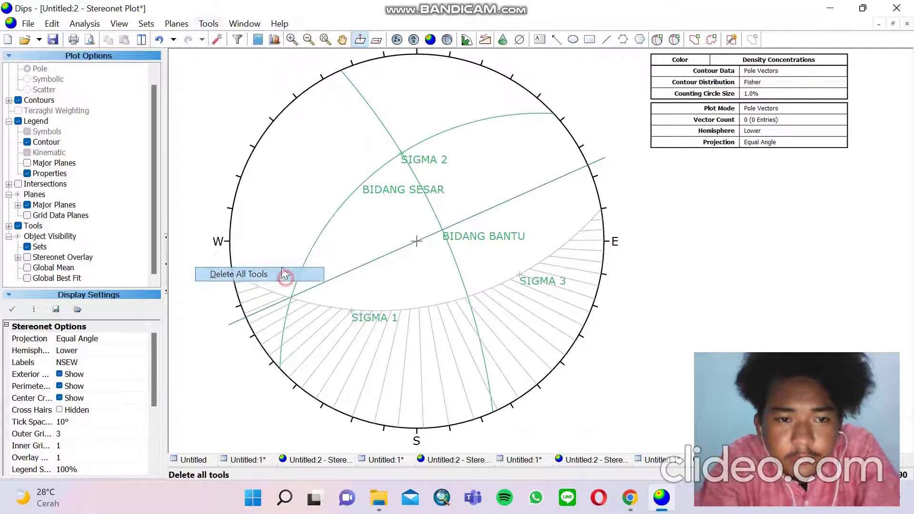
left_click(209, 24)
left_click(252, 159)
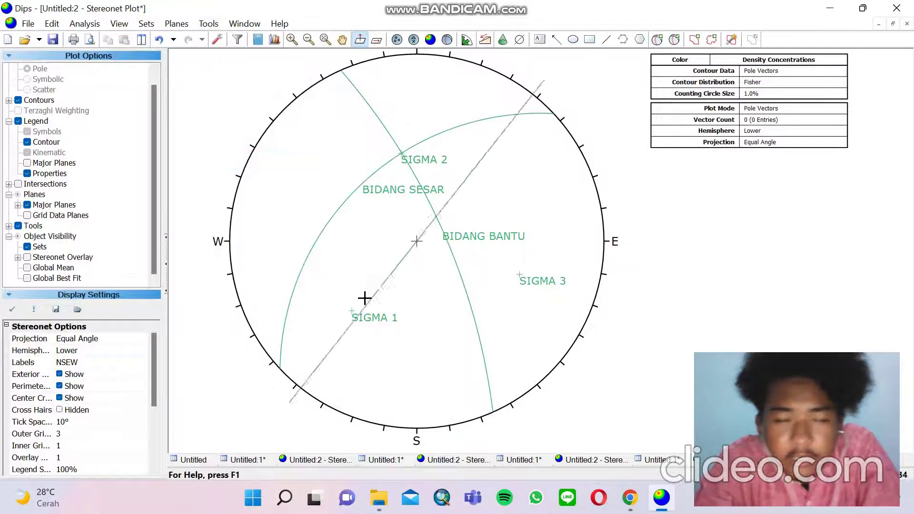
left_click(274, 288)
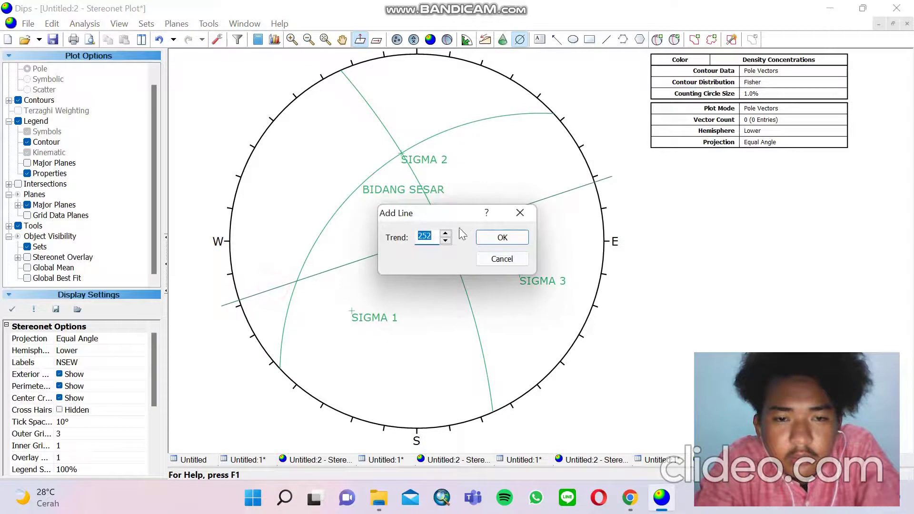
type("246")
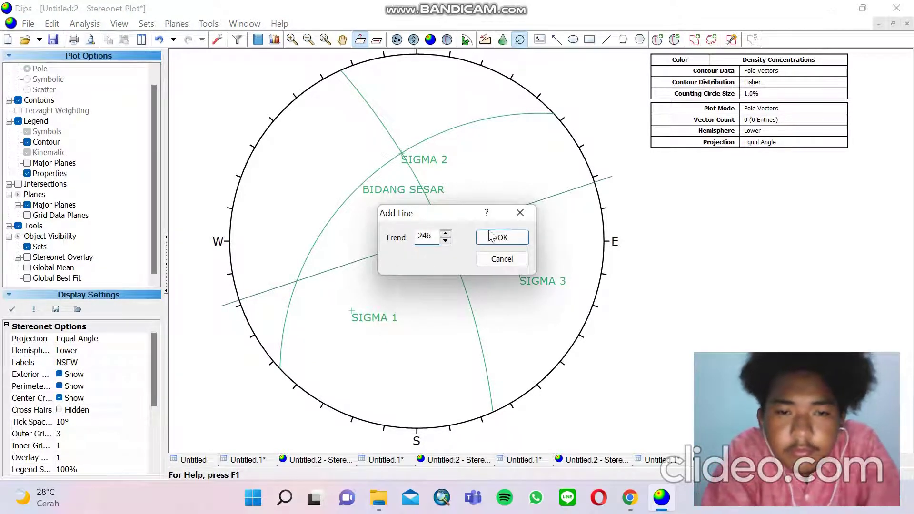
left_click(491, 236)
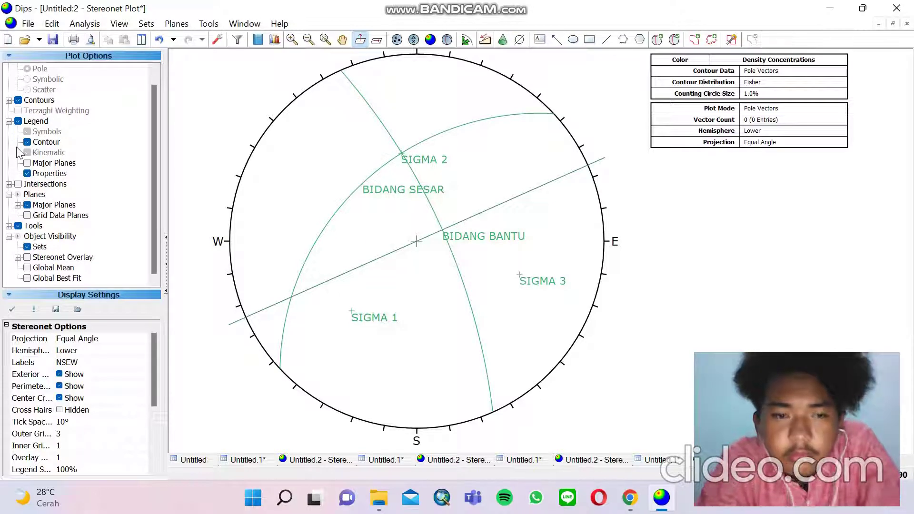
- Include the major planes in the stereonet's legend
left_click(27, 163)
left_click(36, 121)
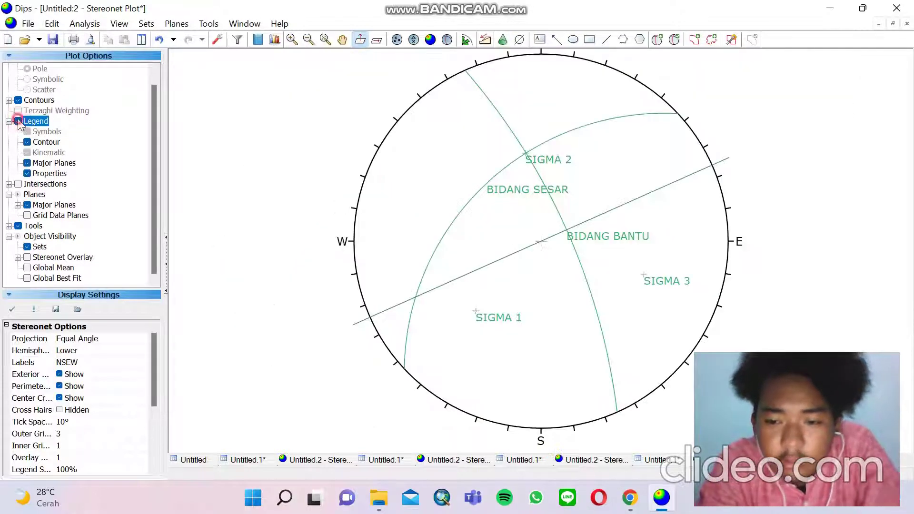
scroll(498, 193, "down", 3)
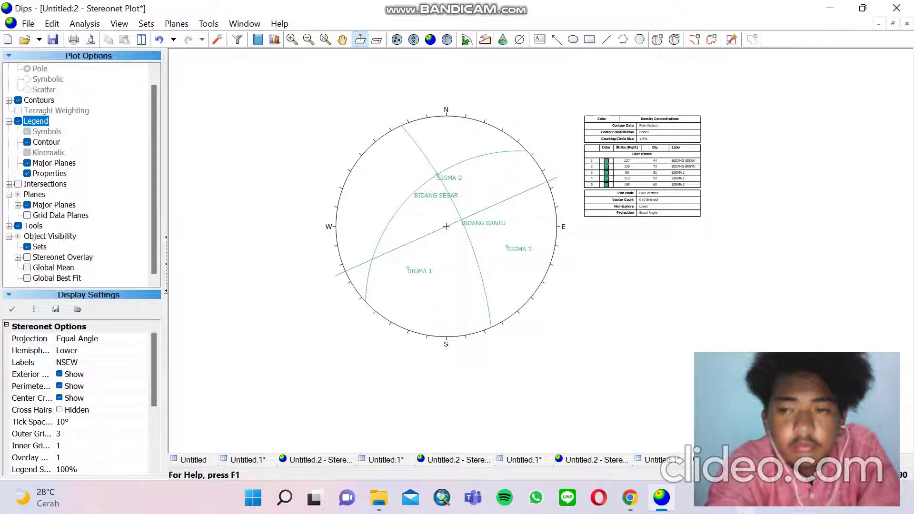
left_click(741, 512)
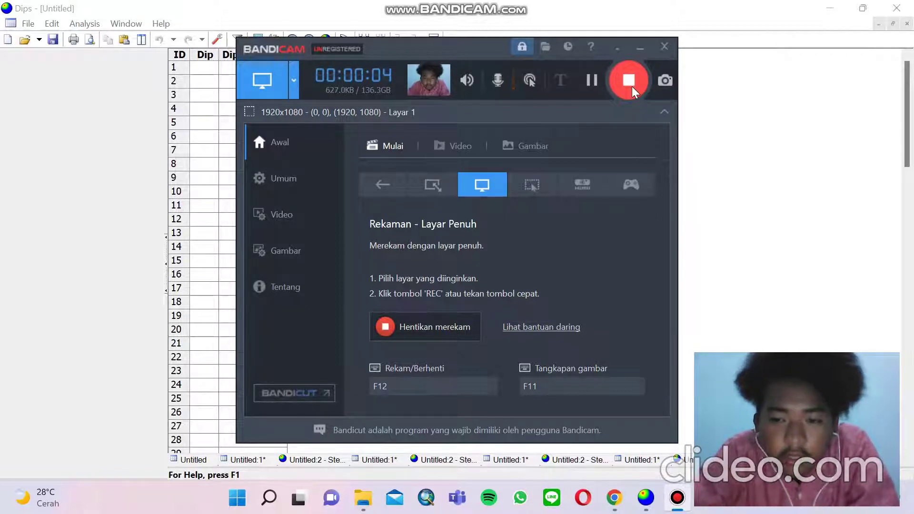
left_click(617, 46)
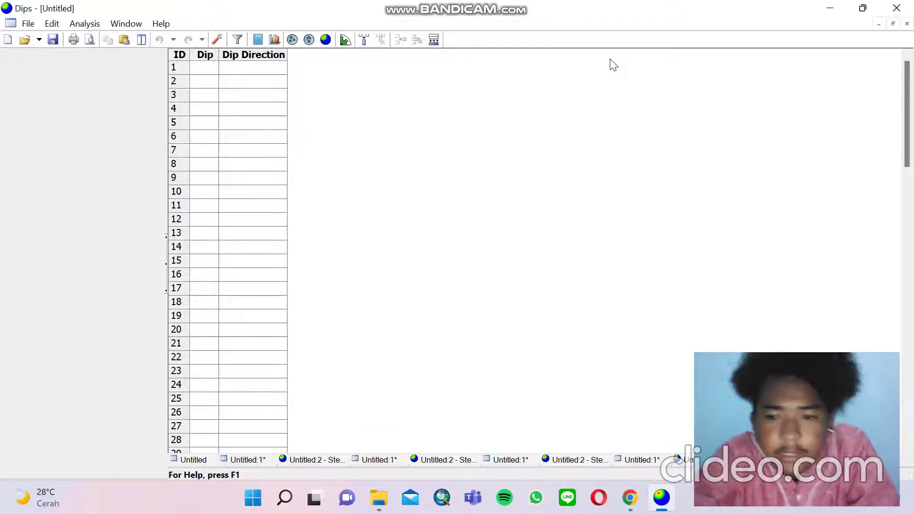
- Set the new project's global orientation format to Strike (Right) / Dip and create its stereonet plot
left_click(217, 39)
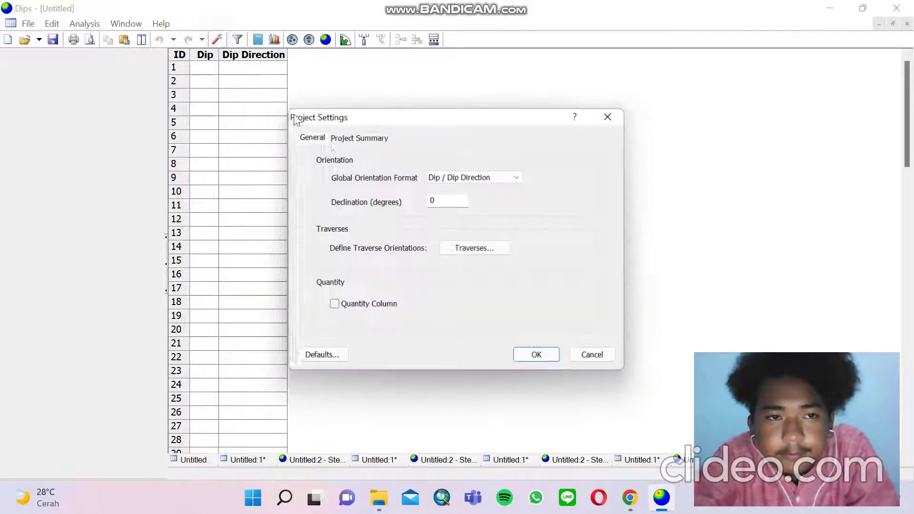
left_click(472, 179)
left_click(473, 194)
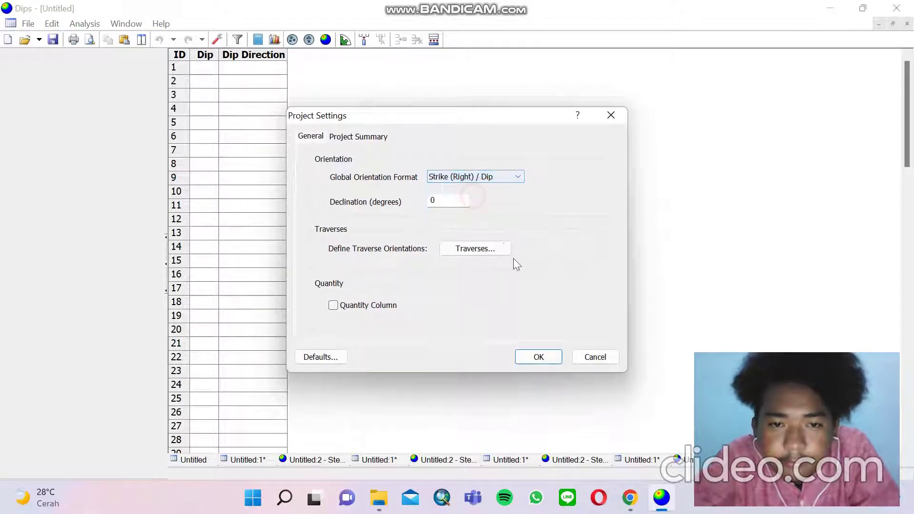
left_click(544, 358)
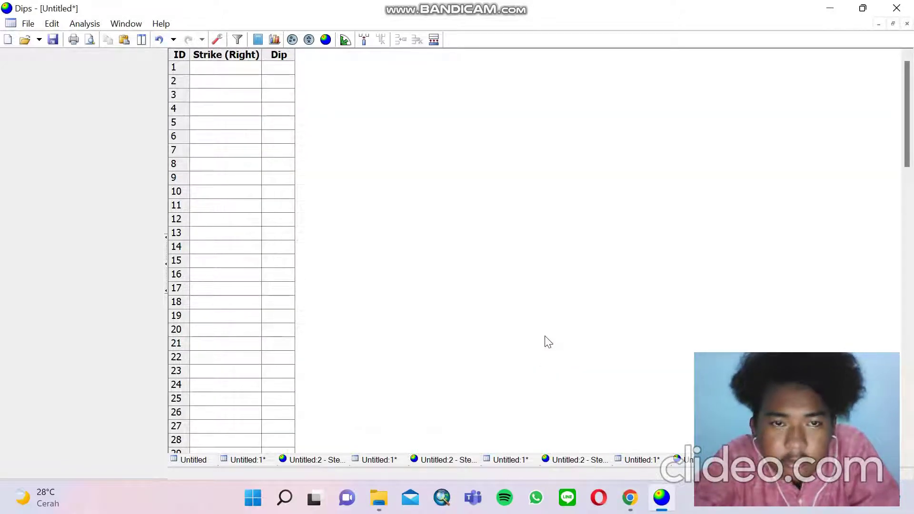
left_click(325, 39)
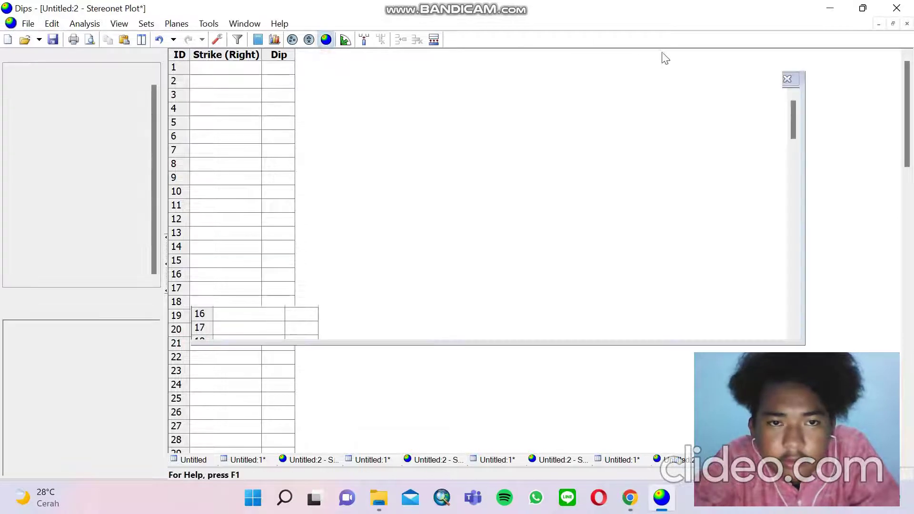
- Start a user plane on the stereonet and look up the Bidang sesar orientation paired with Dragfold in the Google Sheets data
left_click(657, 40)
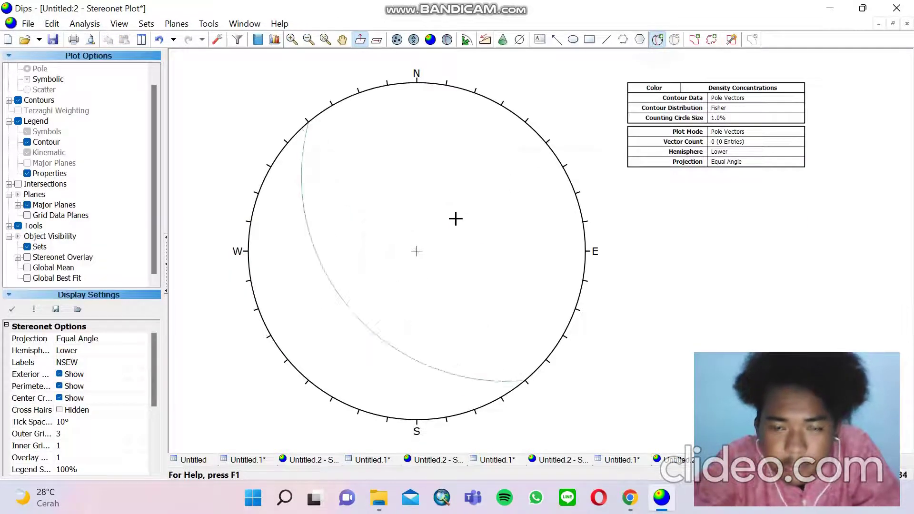
left_click(456, 218)
left_click(643, 497)
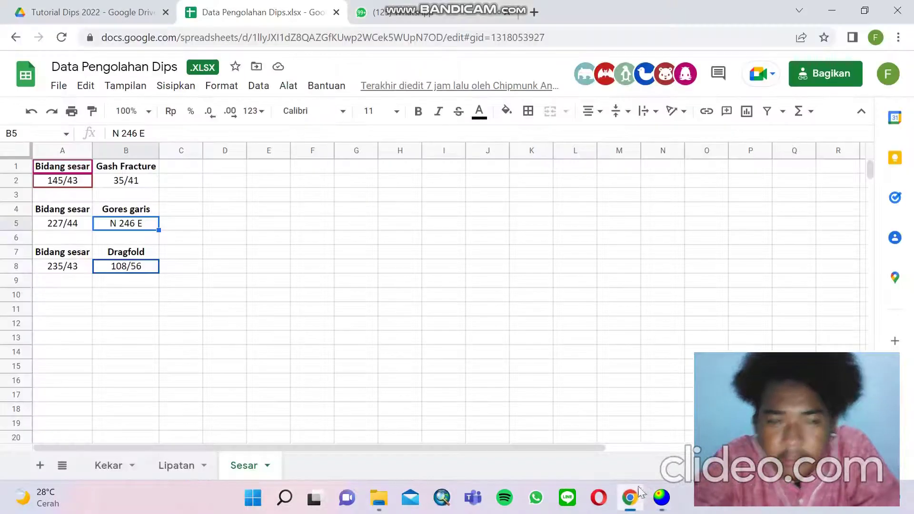
left_click(57, 273)
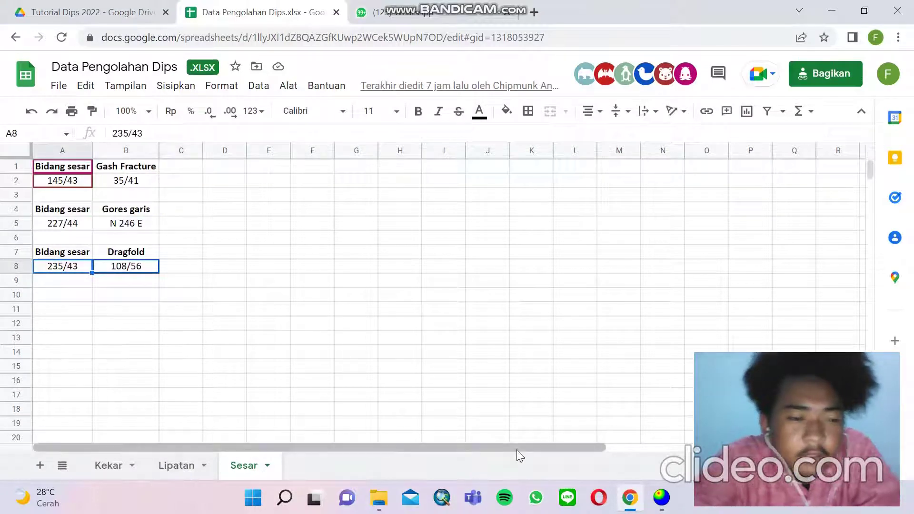
left_click(636, 500)
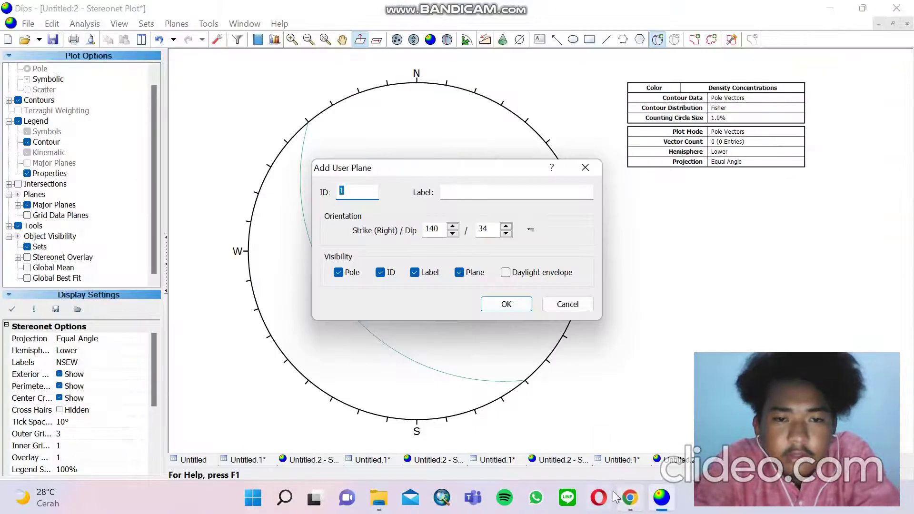
left_click(635, 496)
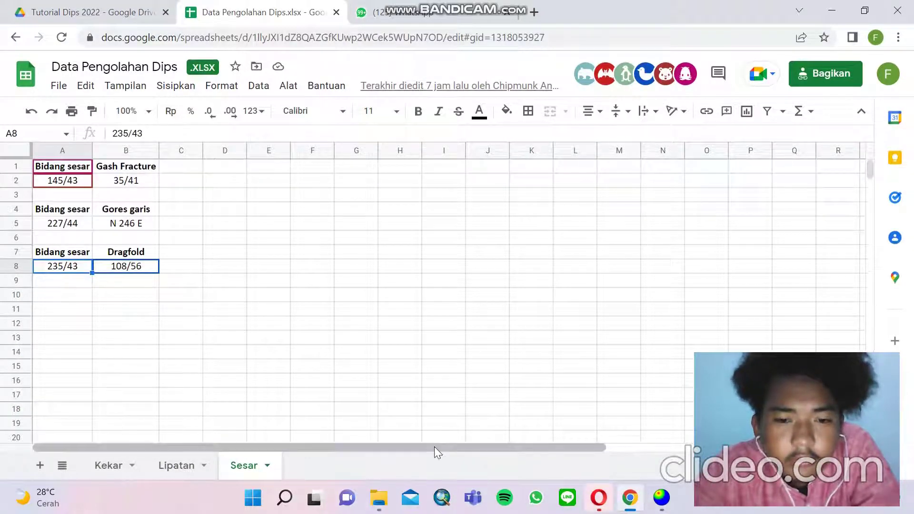
left_click(663, 500)
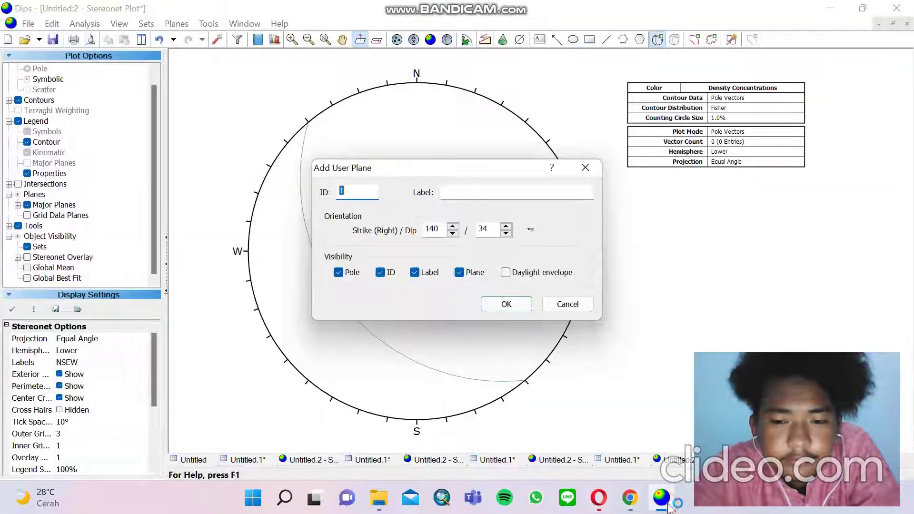
- Add the user plane with strike/dip 235/43 and label BIDANG SESAR, hiding its pole and ID
double_click(434, 229)
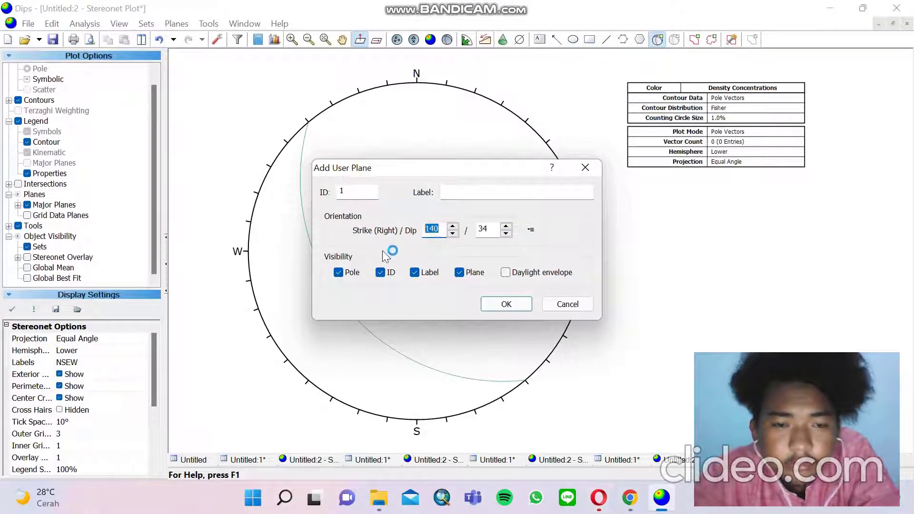
type("235")
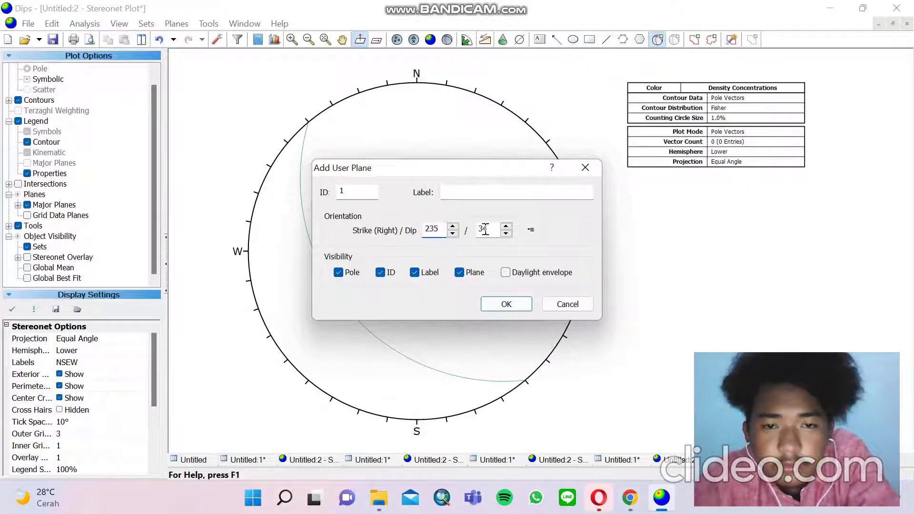
double_click(485, 230)
type("43")
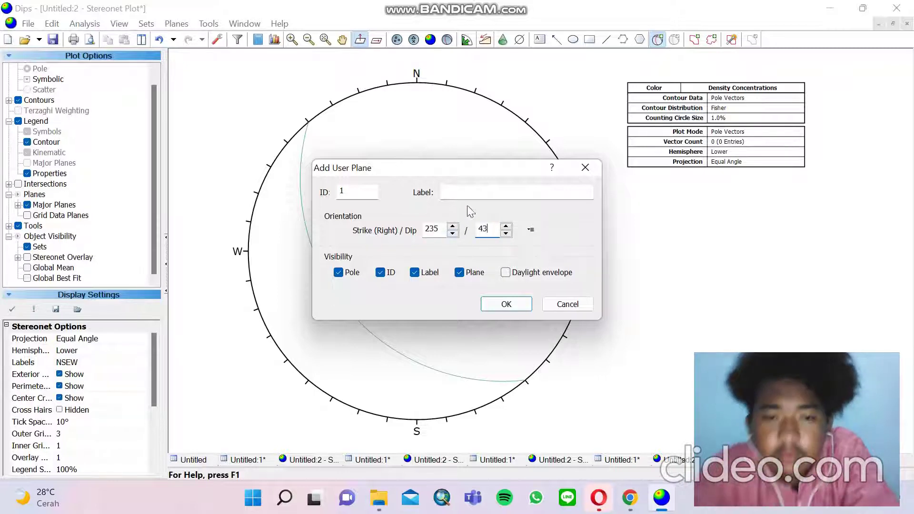
left_click(469, 193)
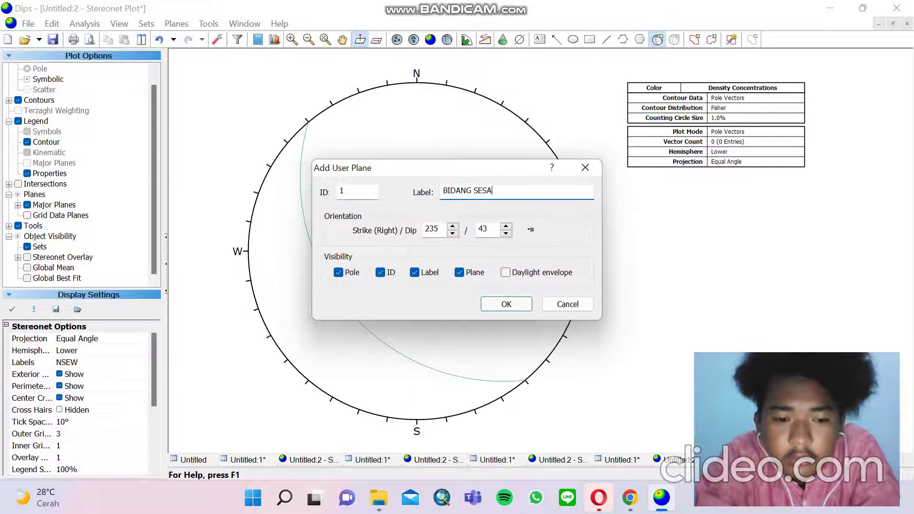
left_click(383, 276)
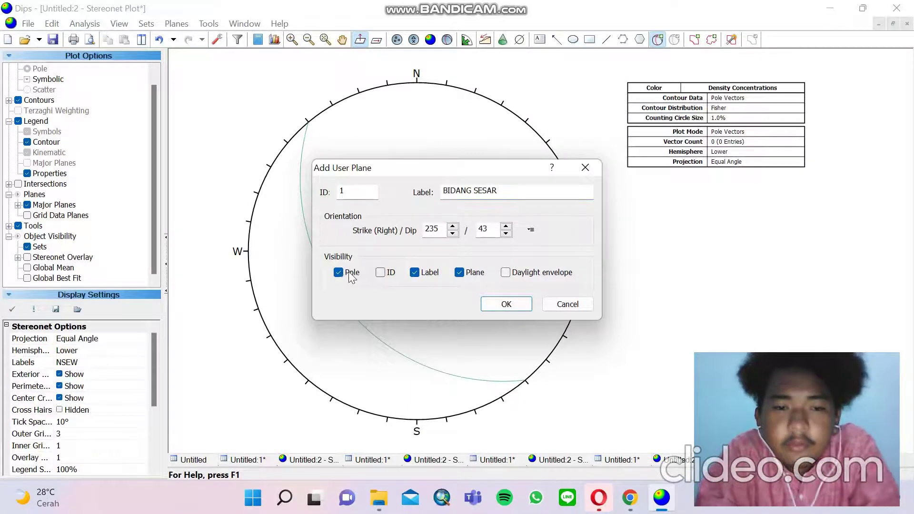
left_click(359, 278)
left_click(509, 304)
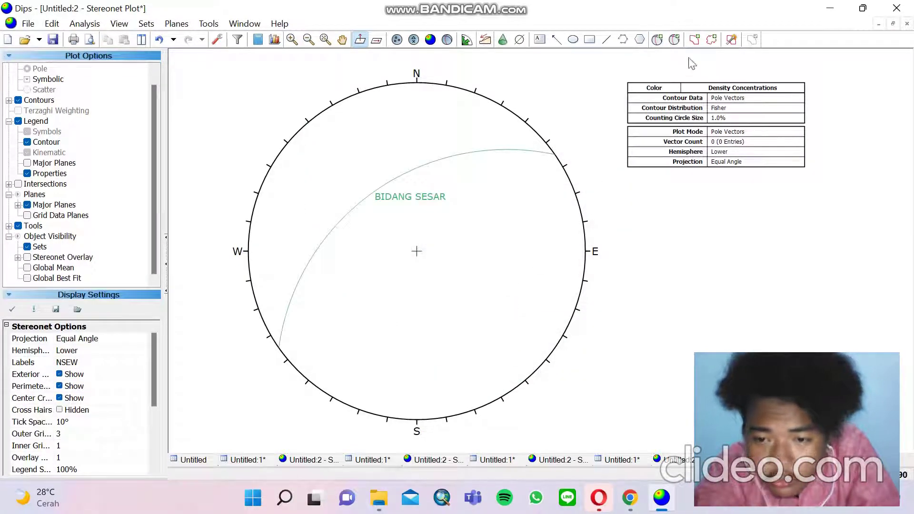
- Look up the Dragfold orientation in the Google Sheets data and add it in Dips as user plane 108/56 labelled DRAGFOLD
left_click(657, 40)
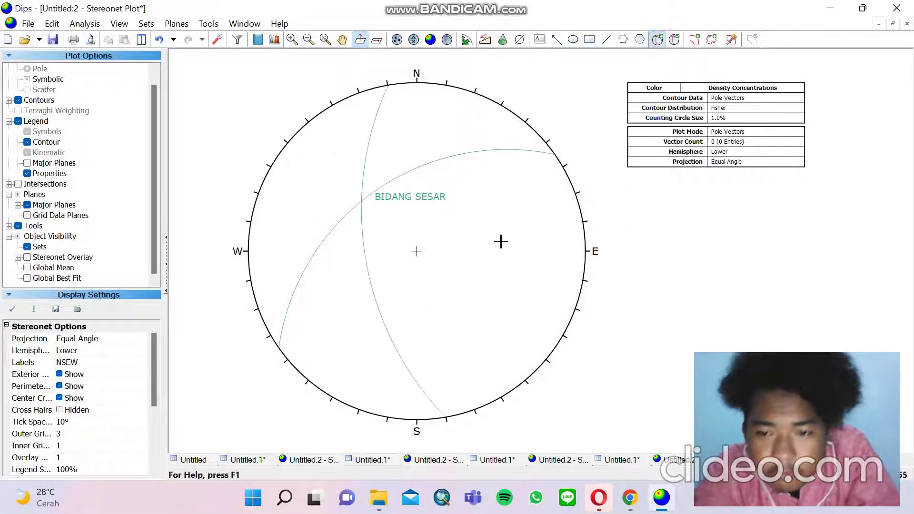
left_click(478, 263)
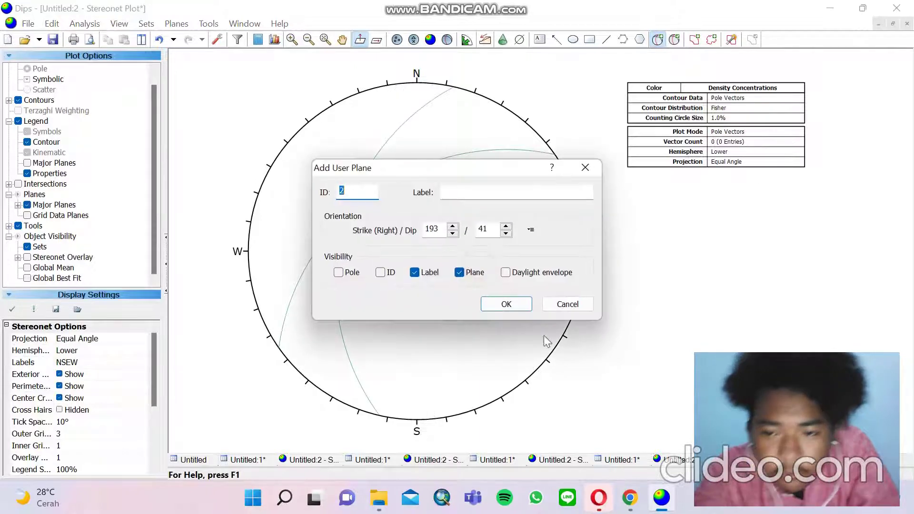
left_click(631, 507)
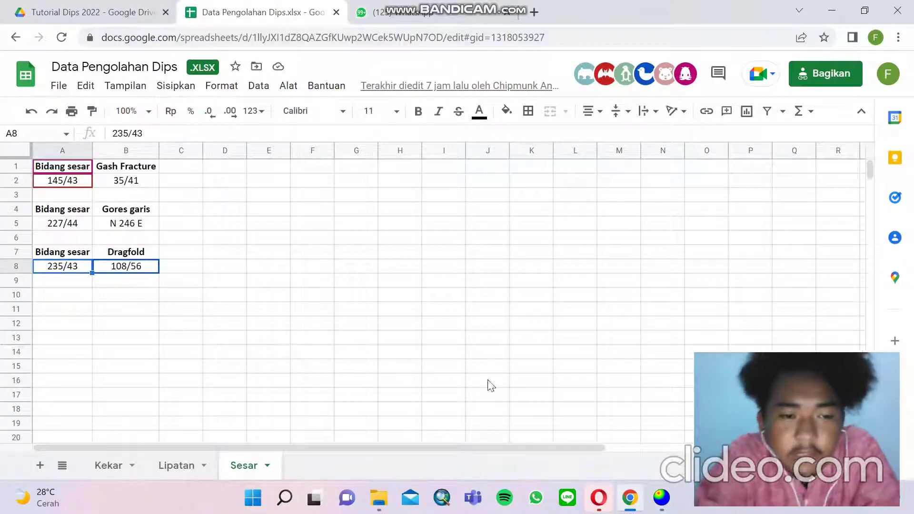
left_click(661, 497)
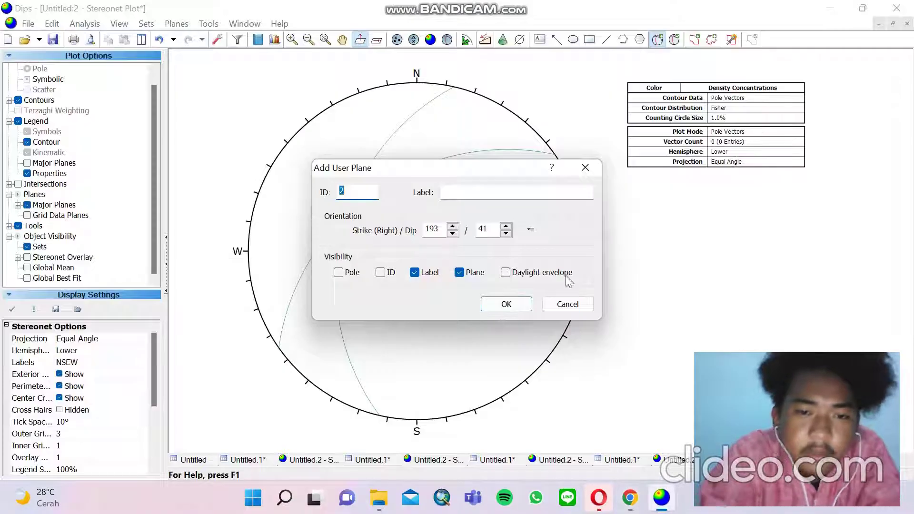
double_click(431, 229)
type("1")
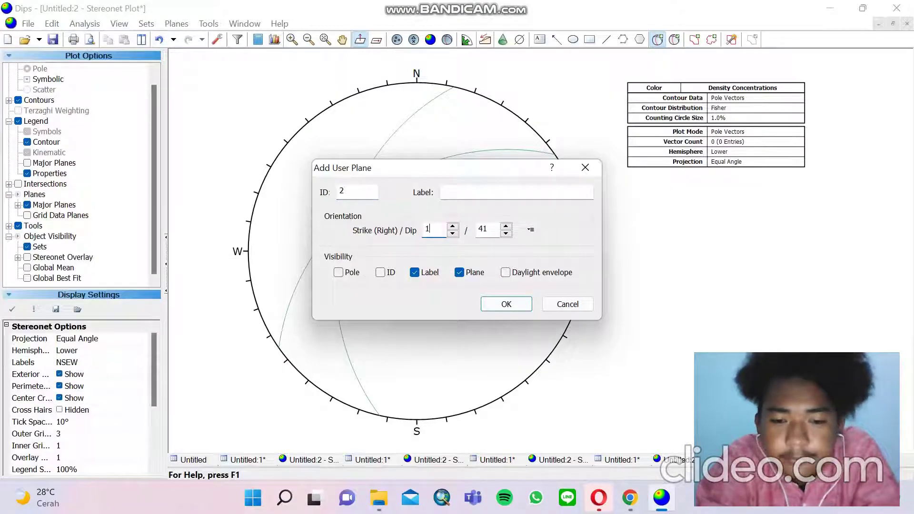
type("08")
key("Tab")
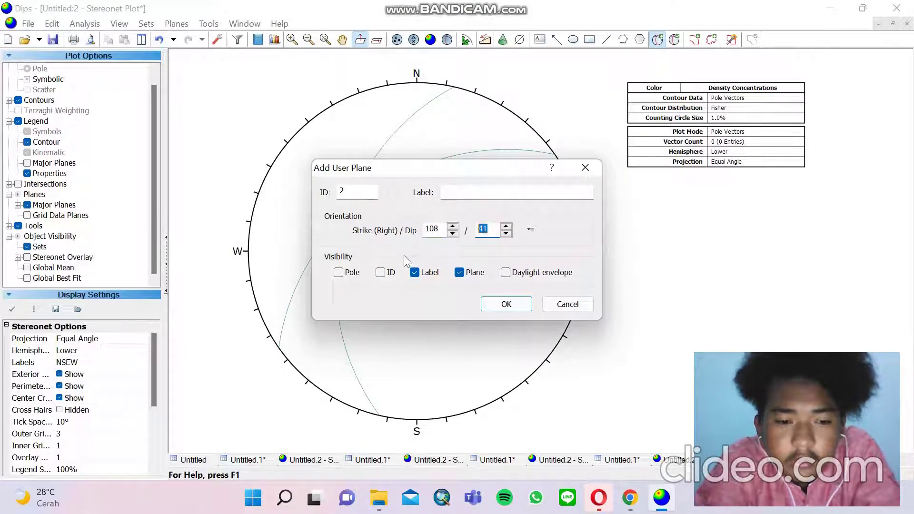
type("56")
left_click(457, 191)
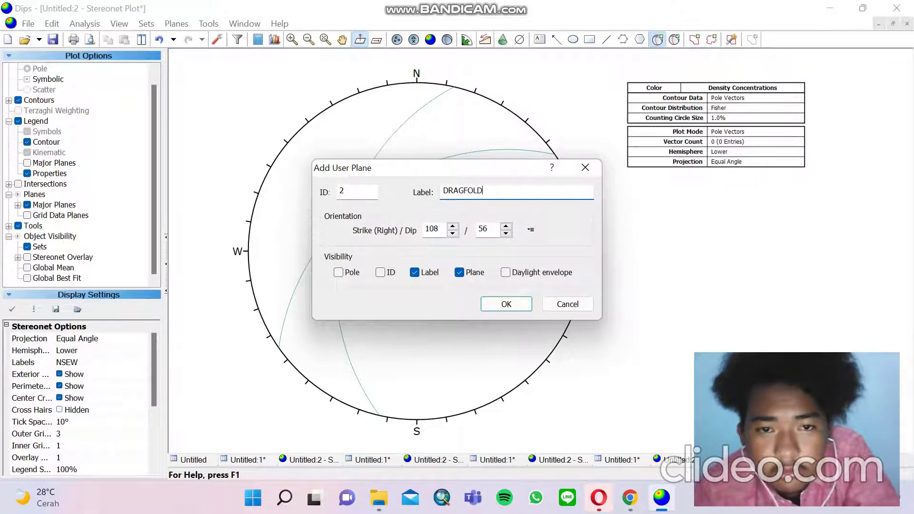
left_click(519, 310)
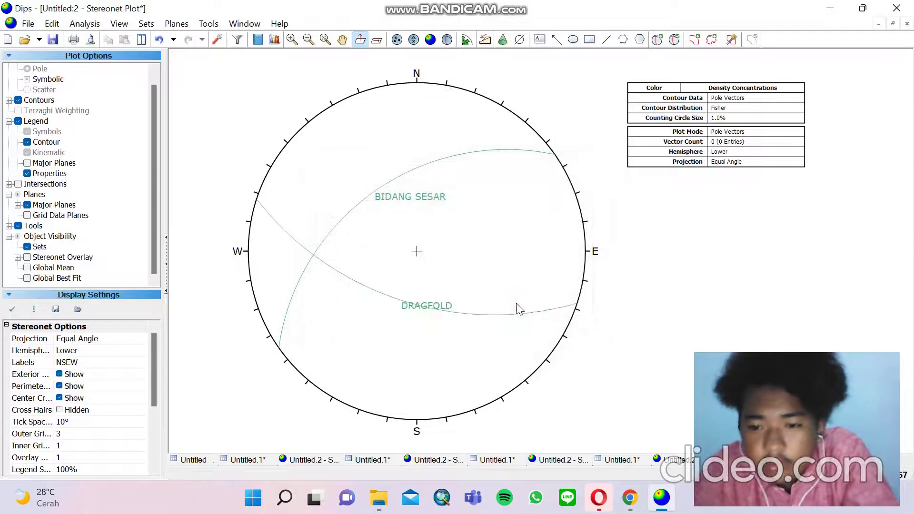
- Add a user plane labelled SIGMA 2 with its pole at the BIDANG SESAR and DRAGFOLD intersection, showing the pole but not the plane
left_click(657, 39)
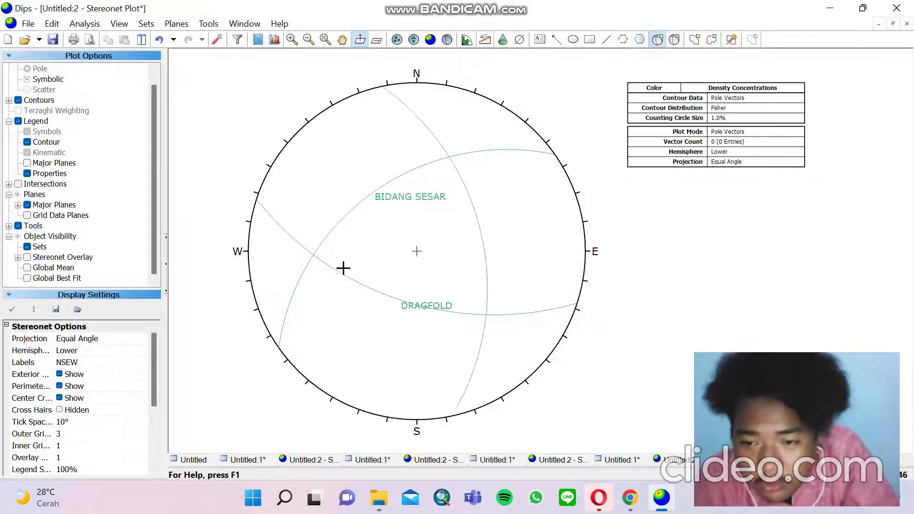
scroll(303, 270, "up", 5)
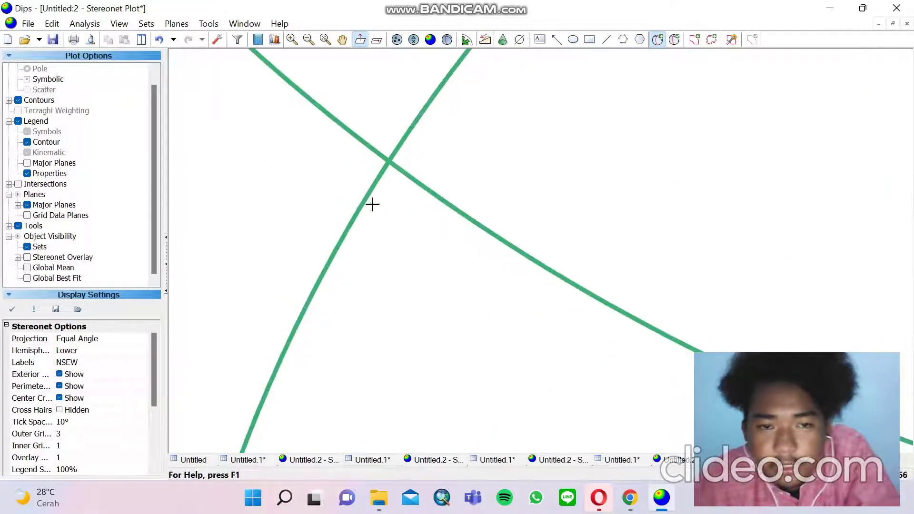
left_click(390, 162)
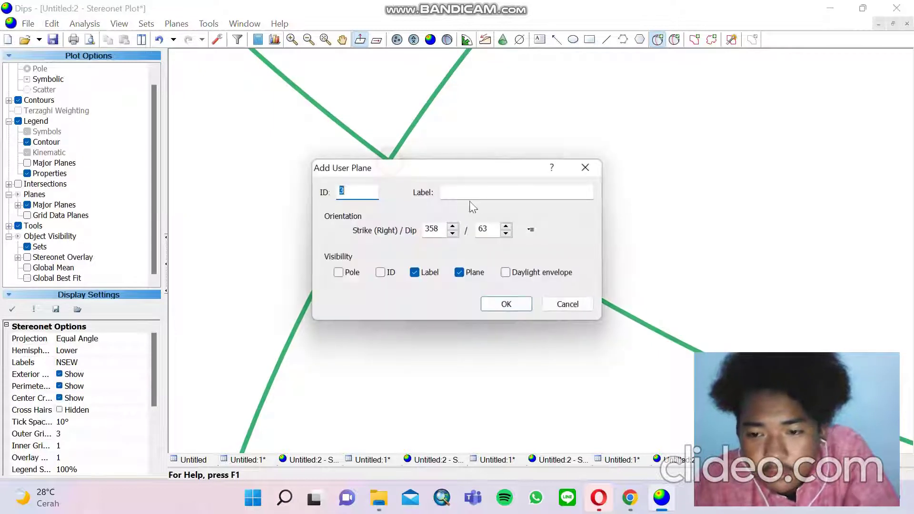
left_click(471, 192)
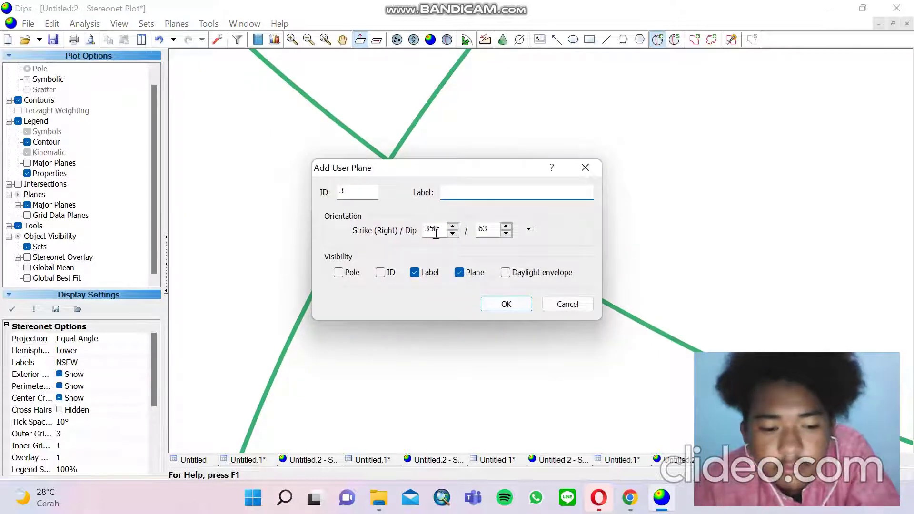
type("SIGMA 2")
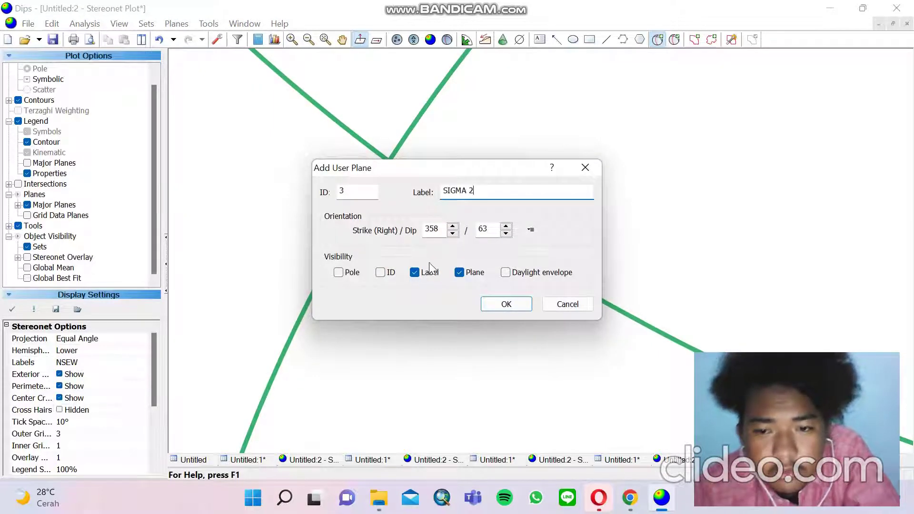
left_click(458, 273)
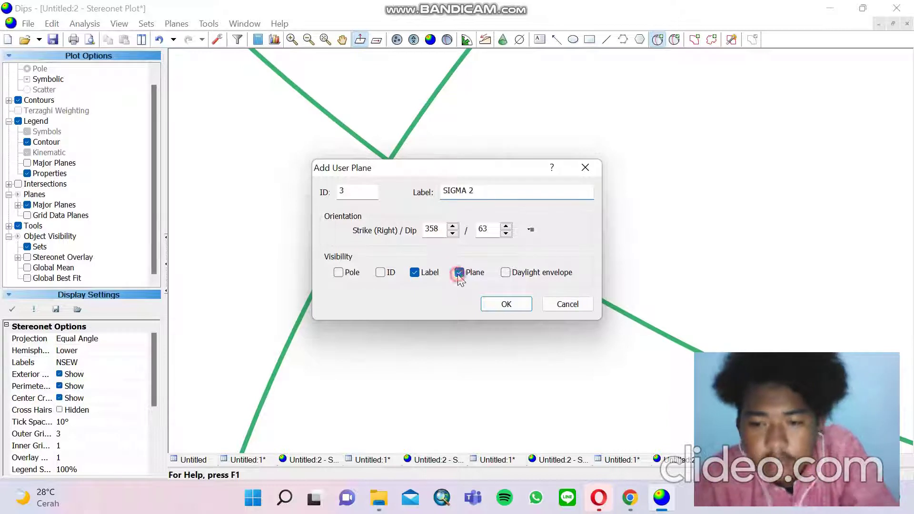
left_click(345, 275)
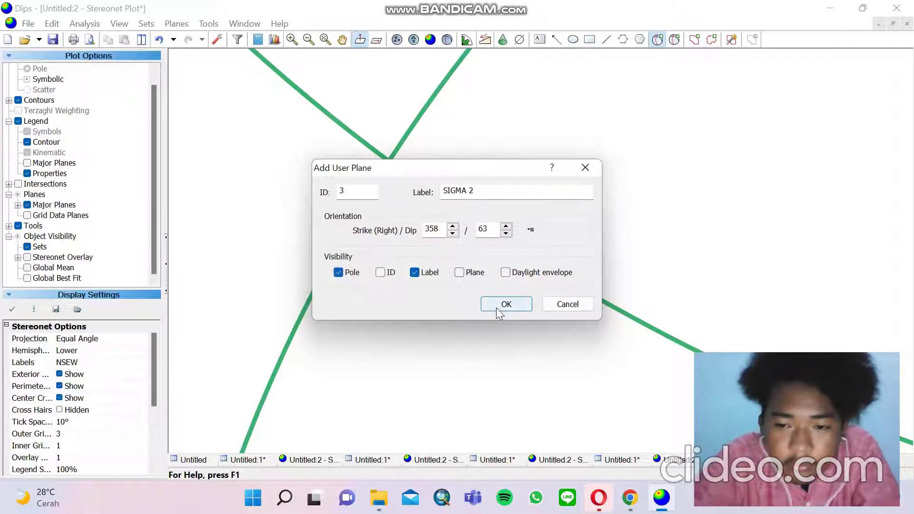
left_click(506, 304)
scroll(476, 300, "down", 5)
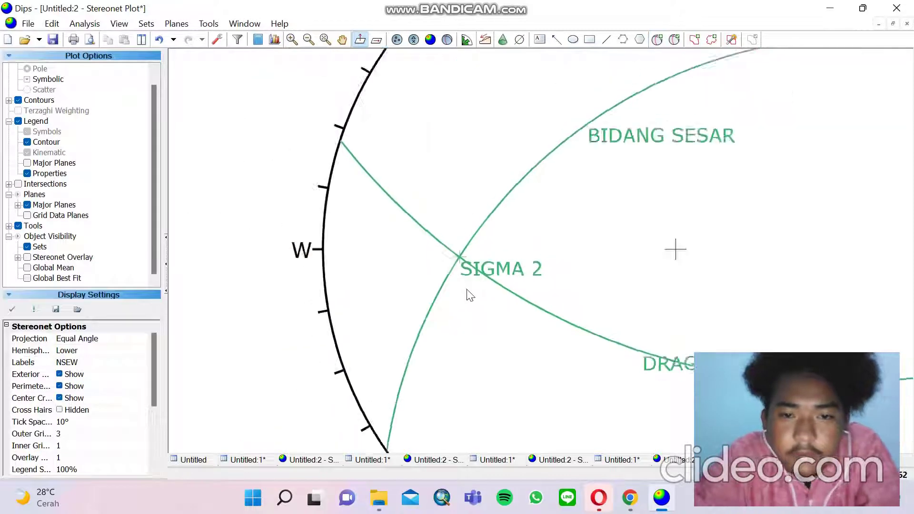
- Add a user plane labelled BIDANG BANTU with its pole at SIGMA 2, 358/63, showing the plane but not the pole
left_click(342, 39)
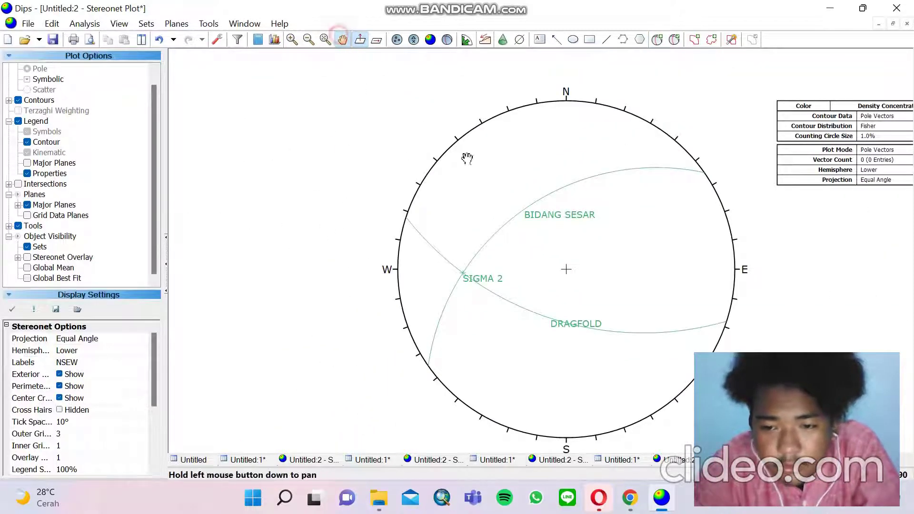
left_click_drag(558, 226, 431, 203)
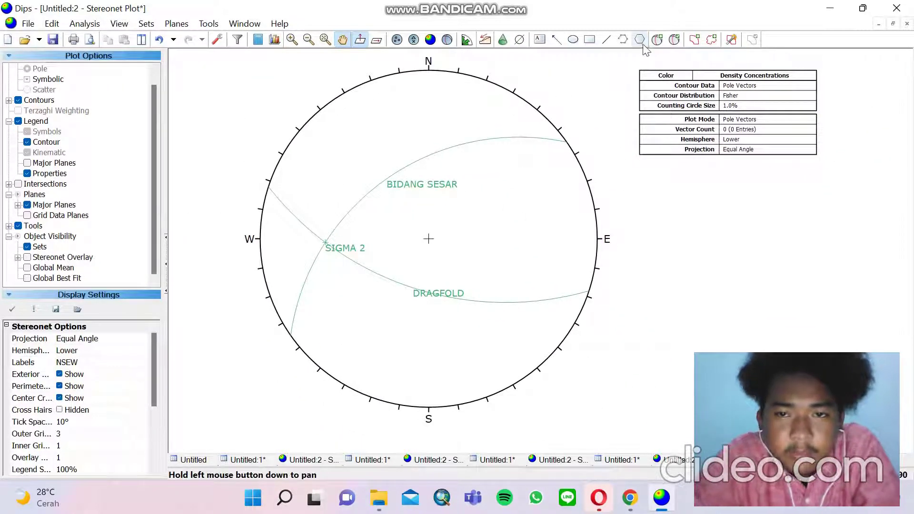
left_click(657, 40)
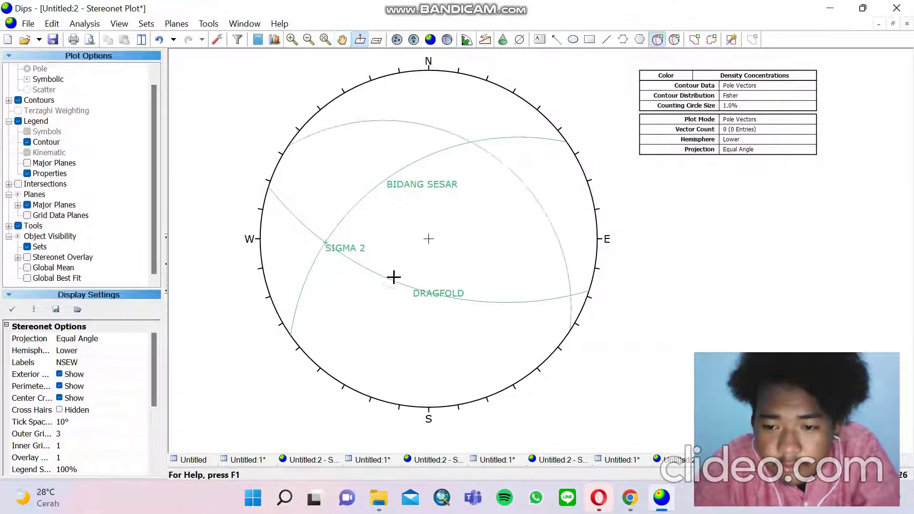
scroll(341, 249, "up", 2)
scroll(318, 260, "up", 3)
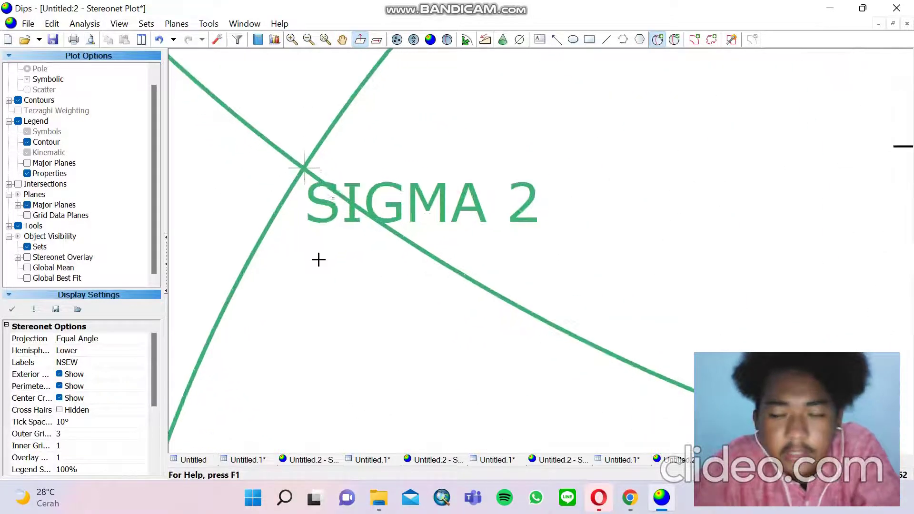
left_click(304, 168)
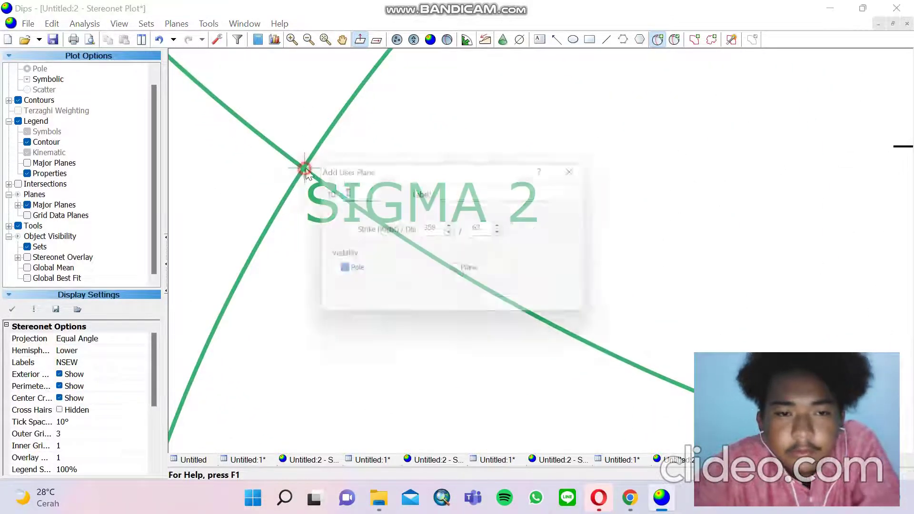
left_click(481, 190)
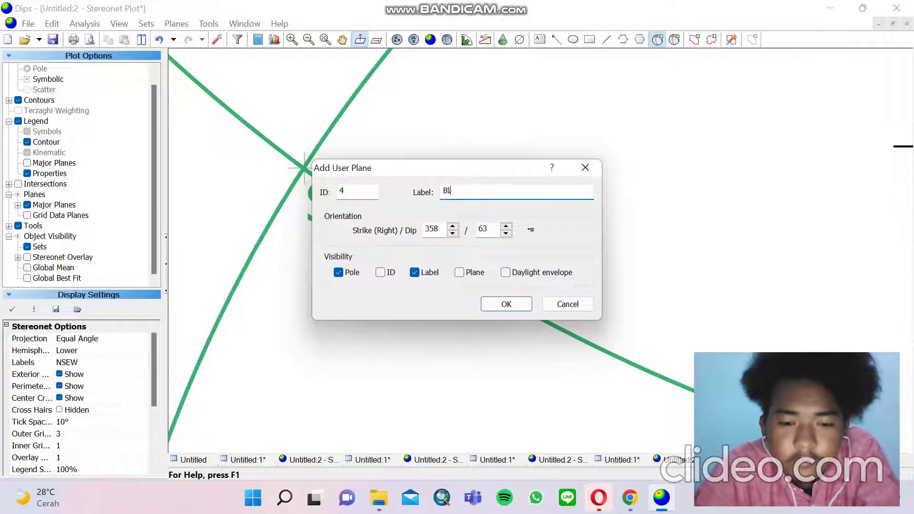
type("BIDANG BANTU")
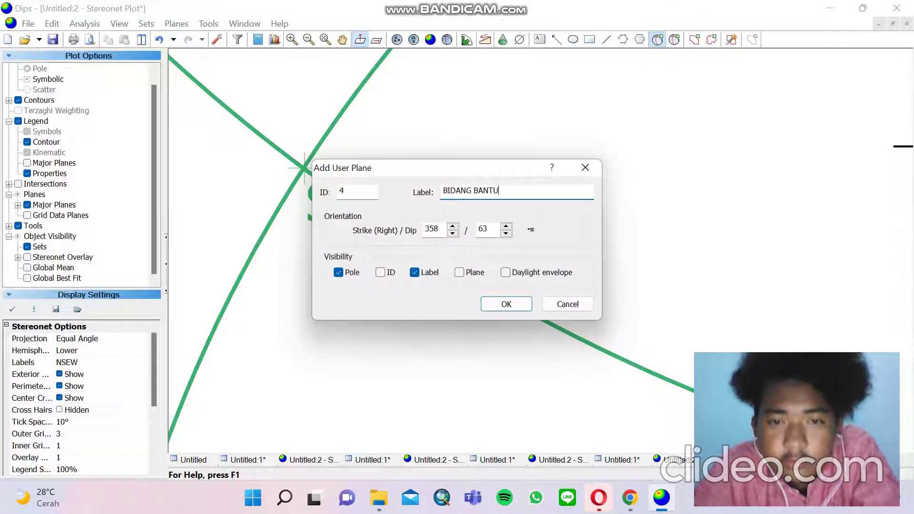
left_click(467, 277)
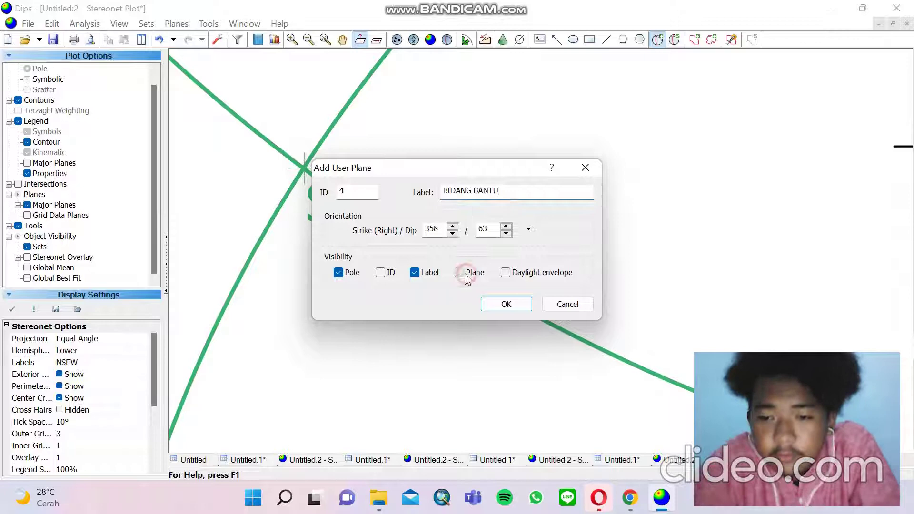
left_click(358, 279)
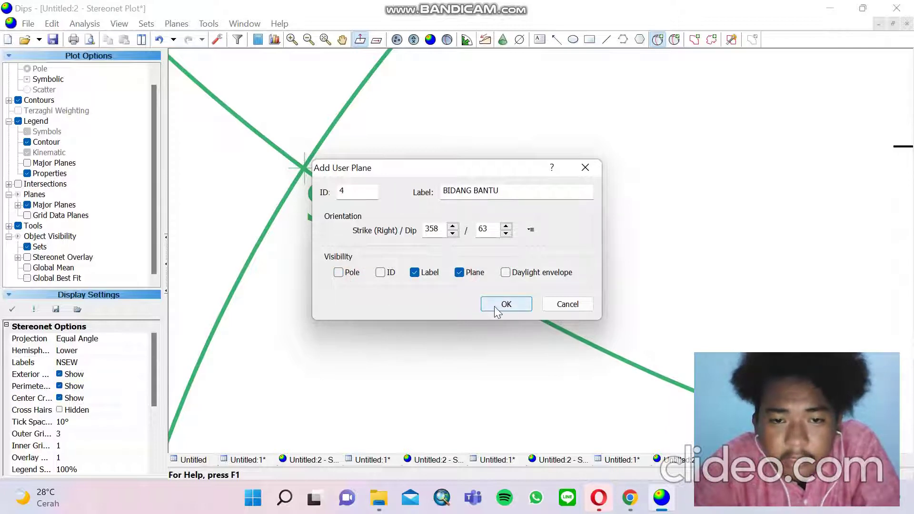
left_click(494, 307)
- Add a pitch grid to the stereonet, centred on the SIGMA 2 pole so that it follows the BIDANG BANTU plane
scroll(415, 290, "down", 16)
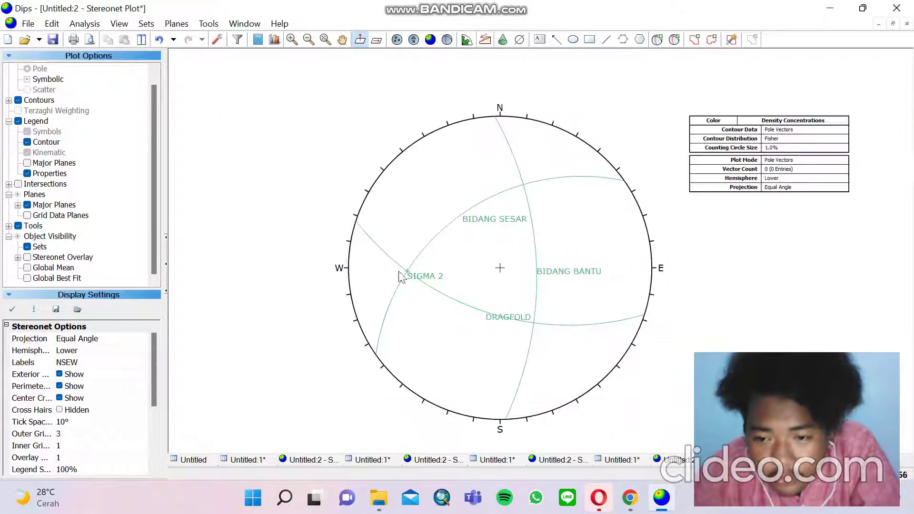
left_click(342, 39)
left_click_drag(536, 222, 418, 222)
left_click(209, 25)
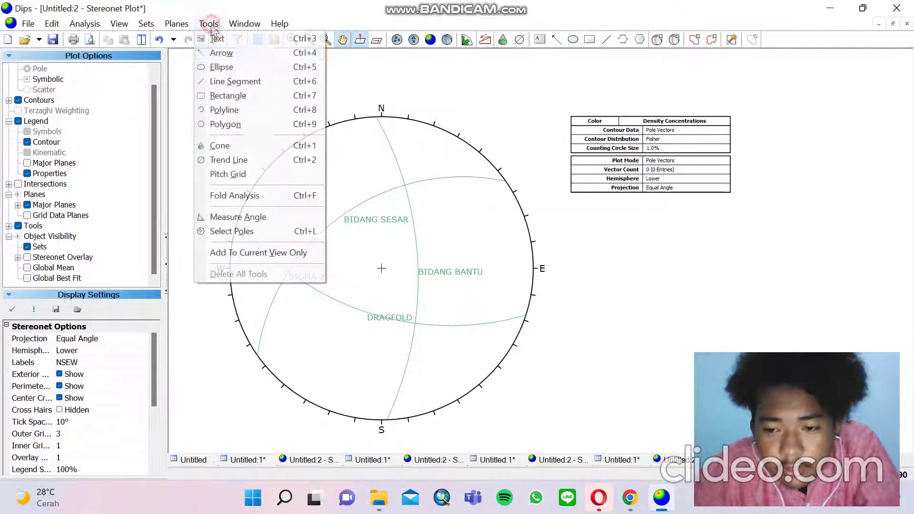
left_click(244, 175)
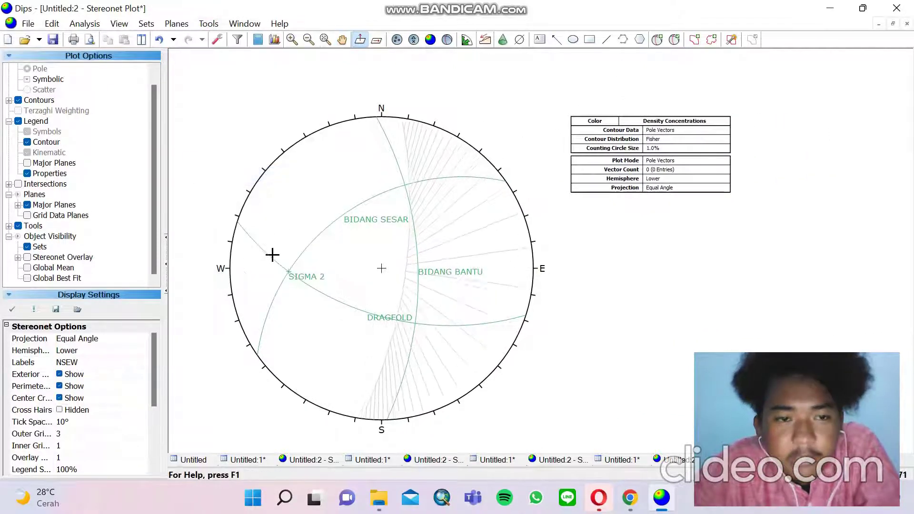
scroll(286, 271, "up", 5)
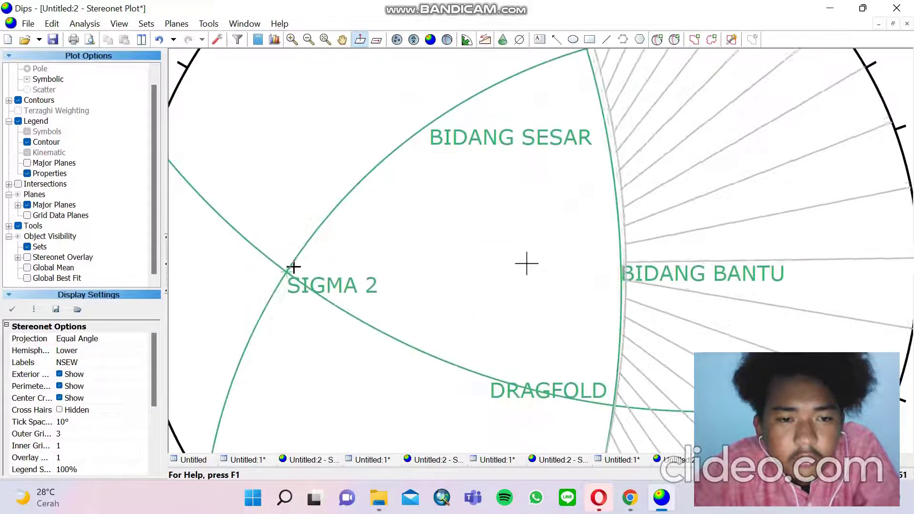
scroll(281, 281, "down", 3)
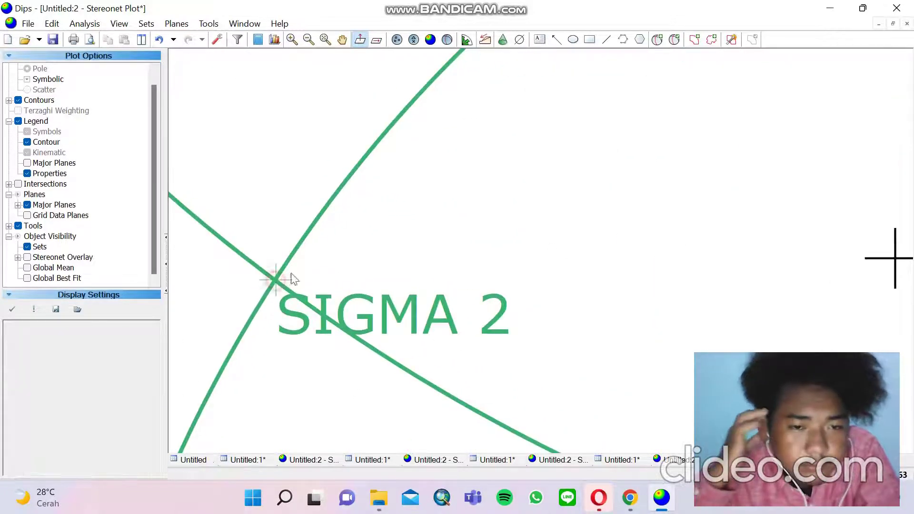
scroll(290, 273, "down", 4)
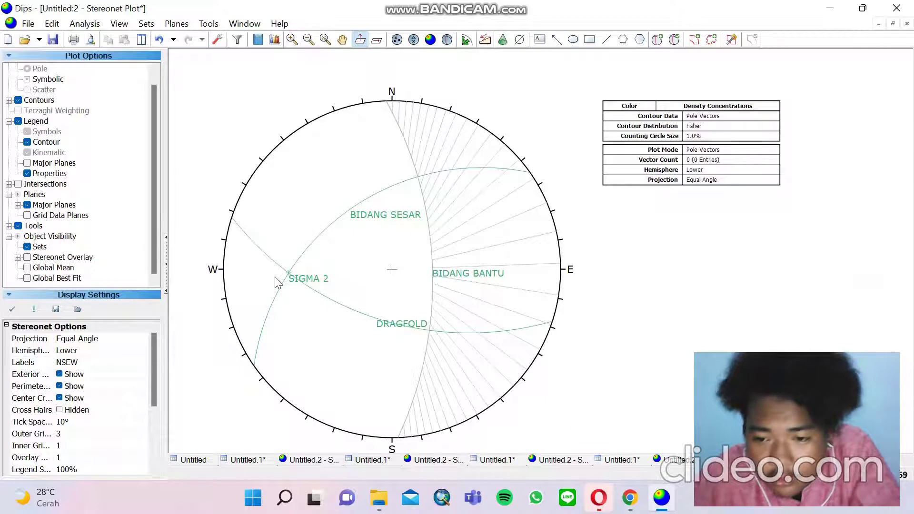
- Add user plane 239/46 labelled SIGMA 3' with its pole at the DRAGFOLD and BIDANG BANTU intersection, showing the pole but not the plane
left_click(342, 40)
left_click_drag(502, 204, 450, 144)
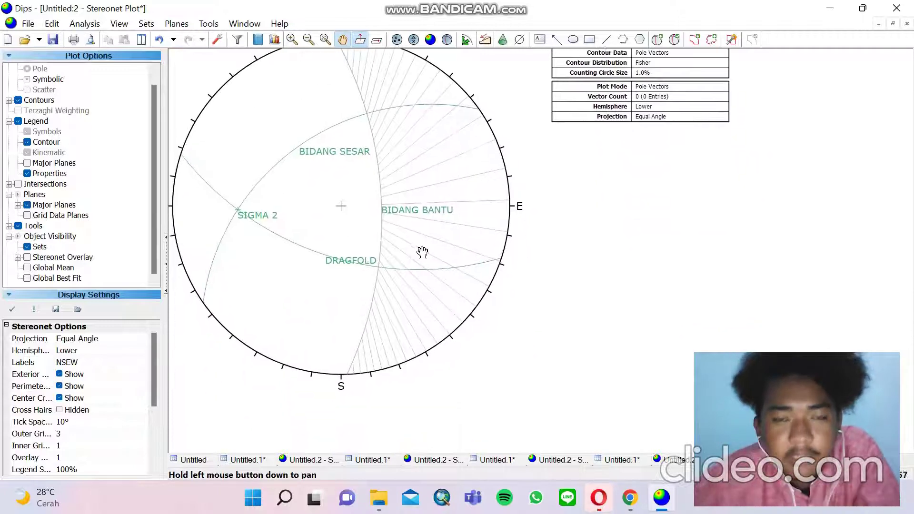
scroll(398, 290, "up", 4)
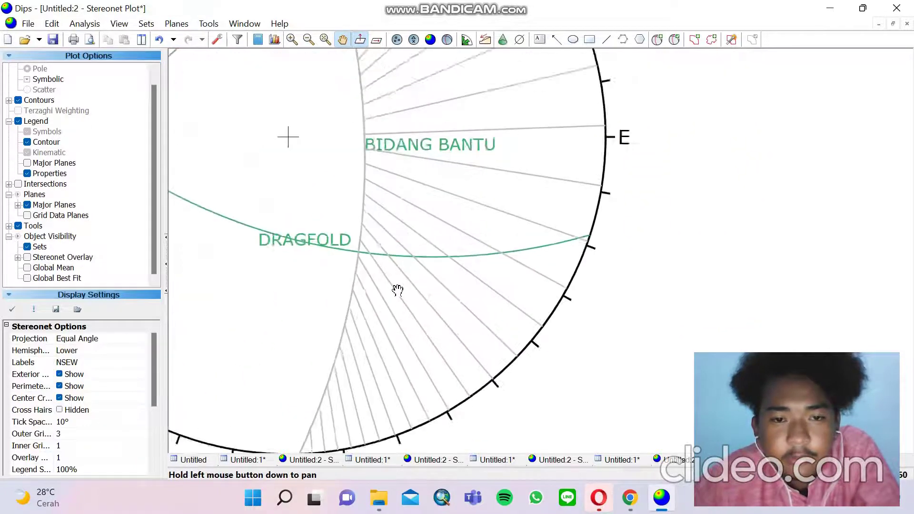
left_click(657, 40)
scroll(296, 187, "up", 2)
left_click(296, 187)
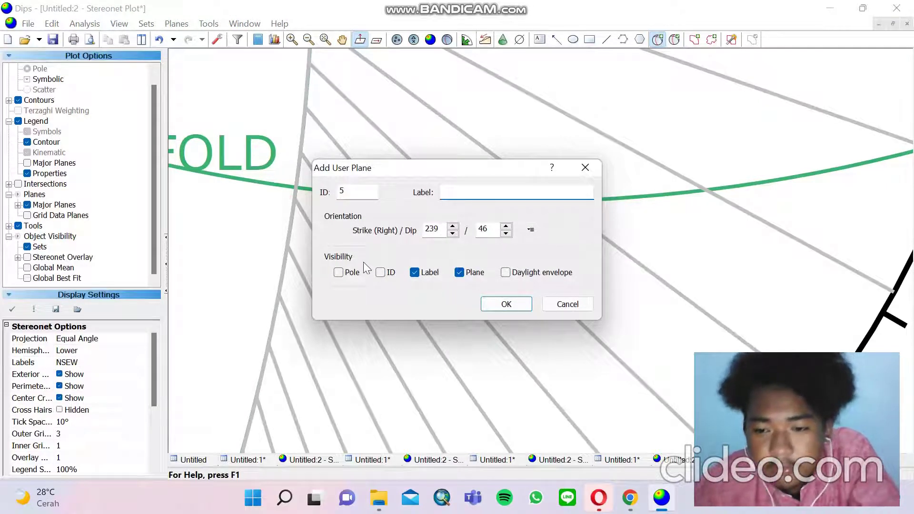
left_click(345, 270)
left_click(460, 274)
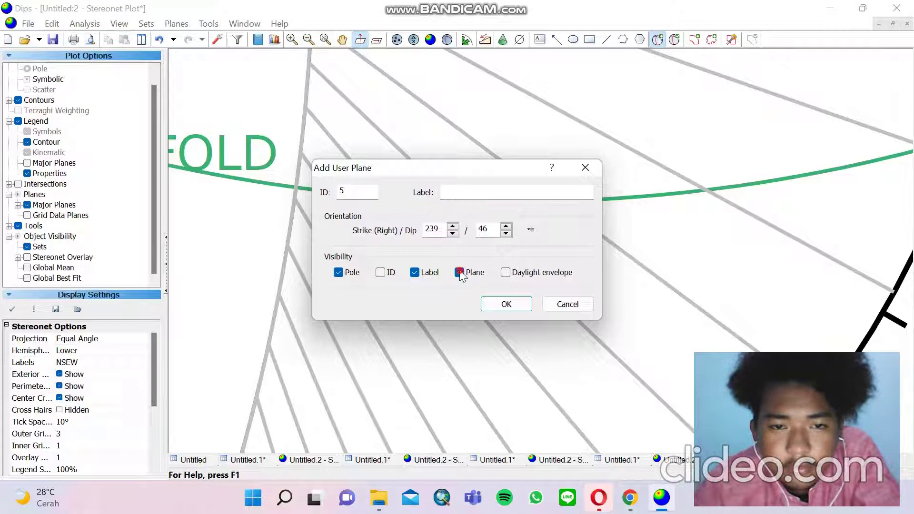
left_click(460, 191)
type("SIGMA ")
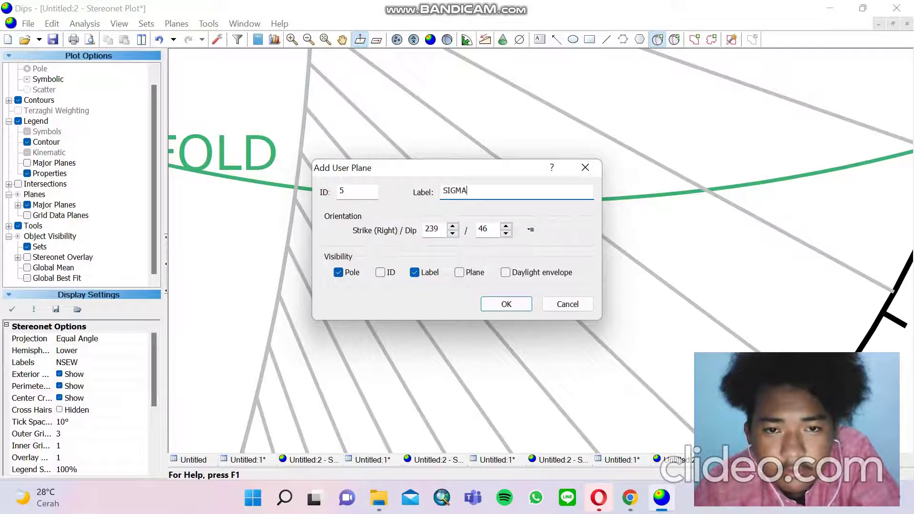
type("3")
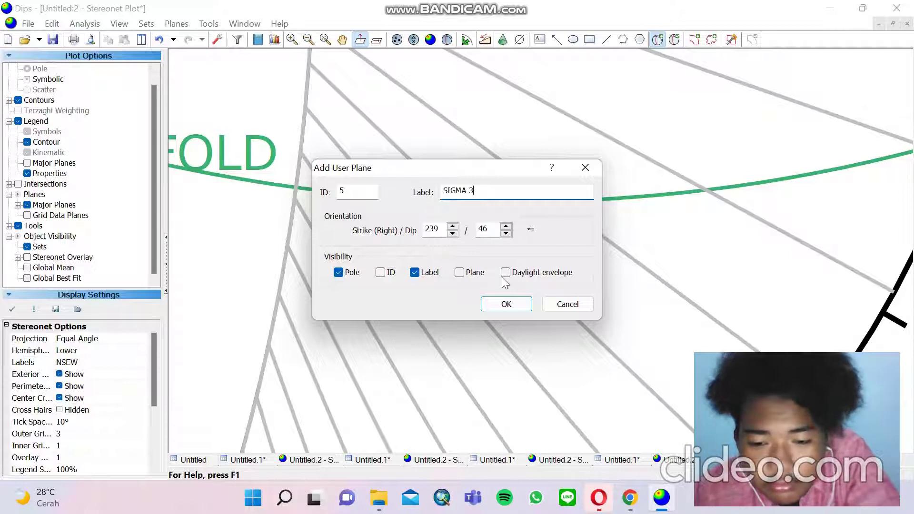
type(",\"")
key("BackSpace")
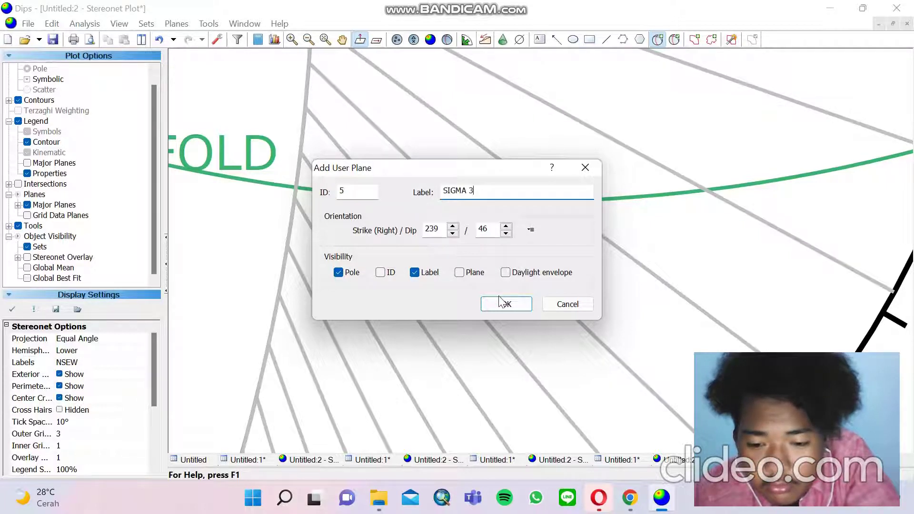
type("'")
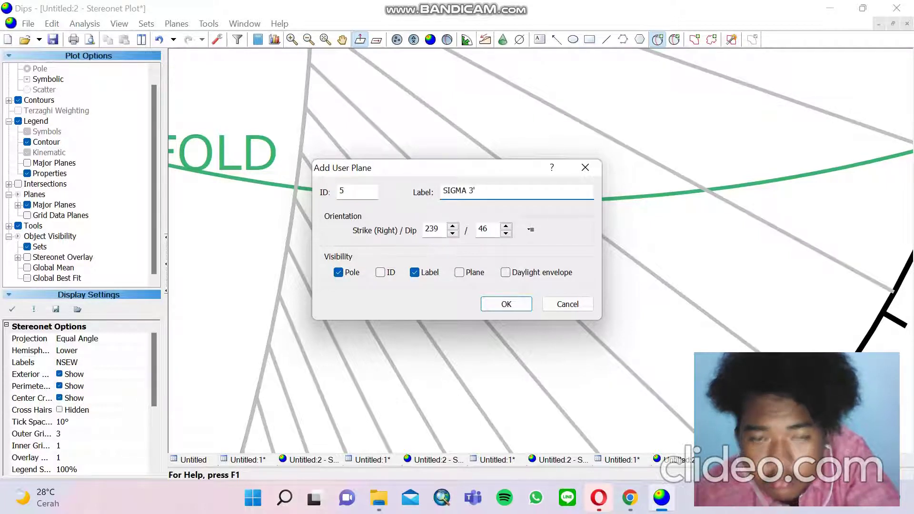
left_click(507, 305)
- Add user plane 109/56 labelled SIGMA1' with its pole on BIDANG BANTU, just south of the BIDANG SESAR intersection
scroll(423, 299, "down", 2)
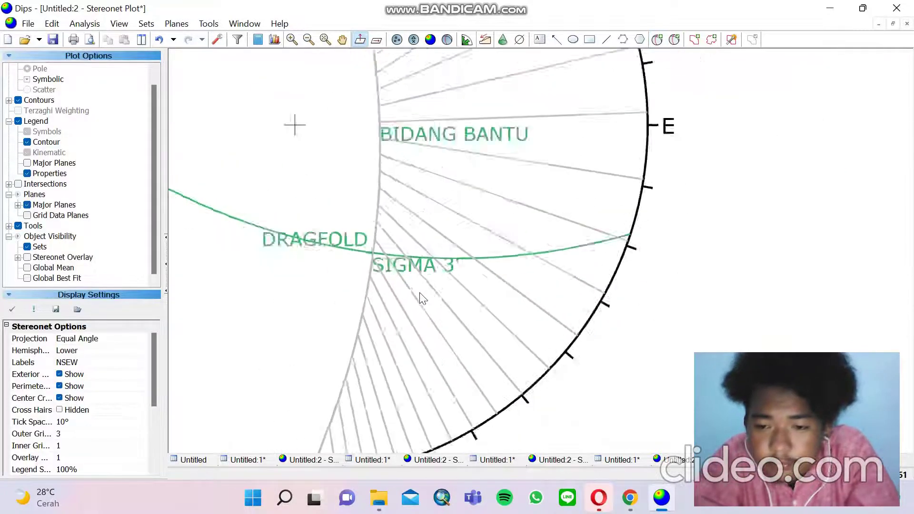
scroll(423, 299, "down", 3)
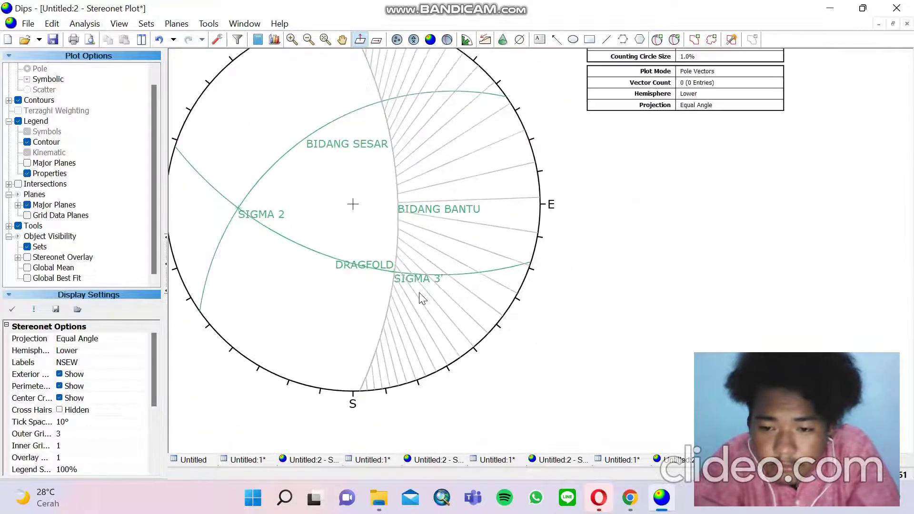
left_click(341, 39)
left_click_drag(400, 138, 384, 184)
scroll(393, 238, "up", 3)
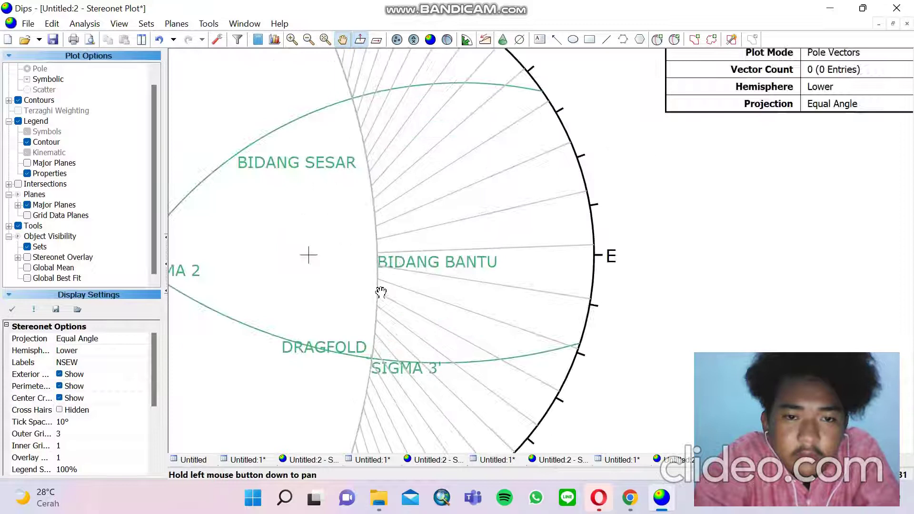
left_click(656, 41)
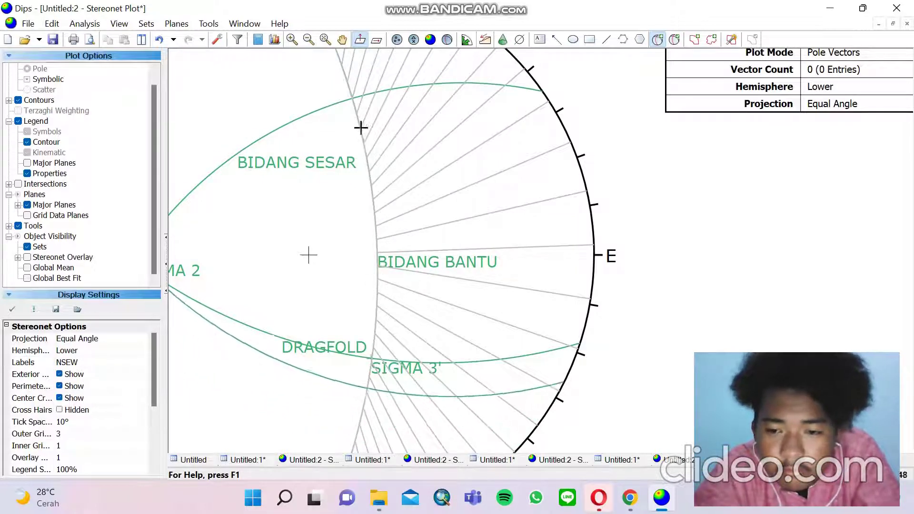
left_click(356, 111)
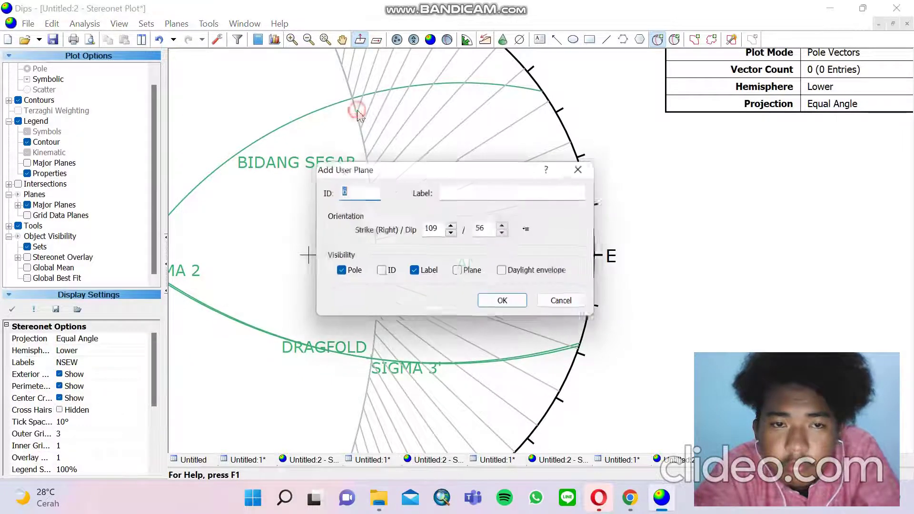
left_click(448, 190)
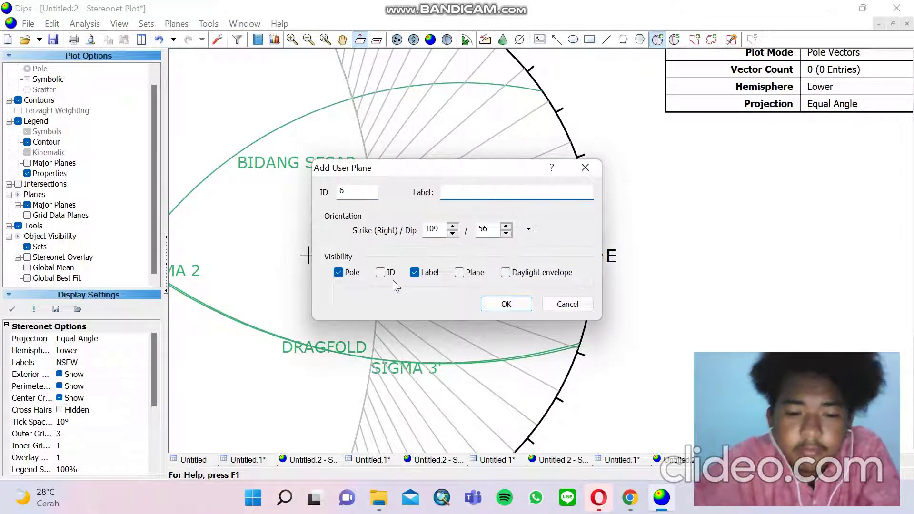
type("SI")
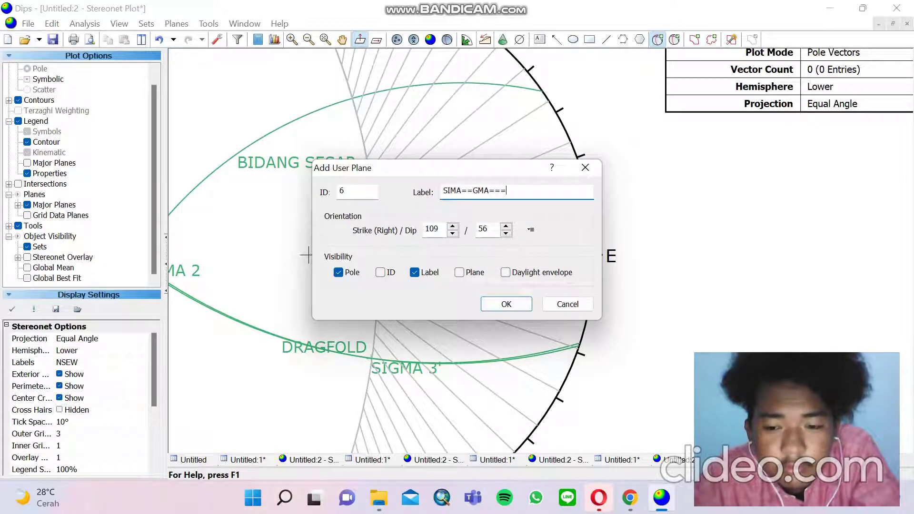
type("MA==GM")
key("BackSpace")
key("BackSpace")
key("BackSpace")
key("BackSpace")
key("BackSpace")
key("BackSpace")
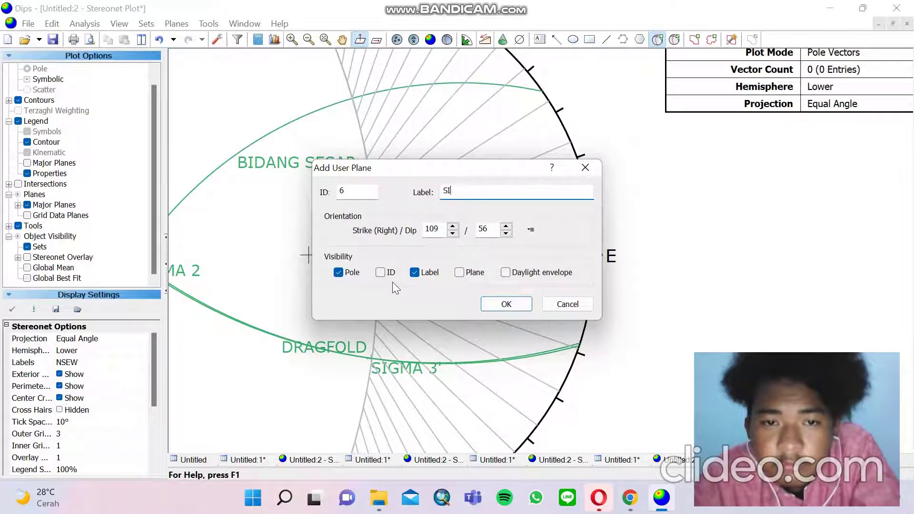
type("GMA1'")
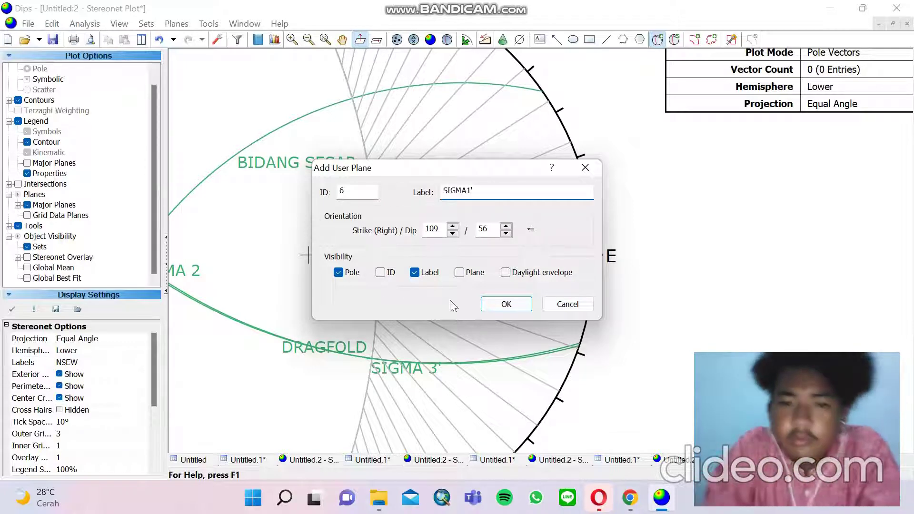
left_click(486, 304)
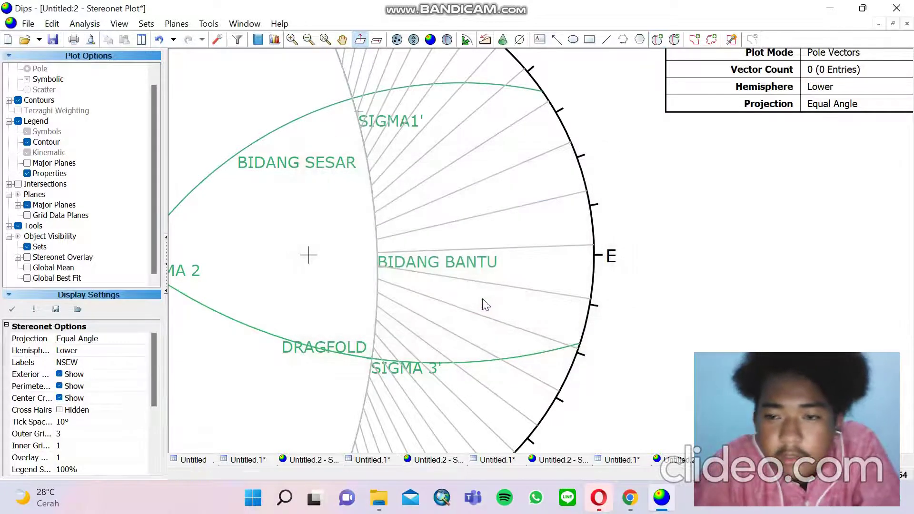
- Add user plane 132/37 labelled SIGMA 1 with its pole on BIDANG BANTU, south of SIGMA1'
left_click(656, 41)
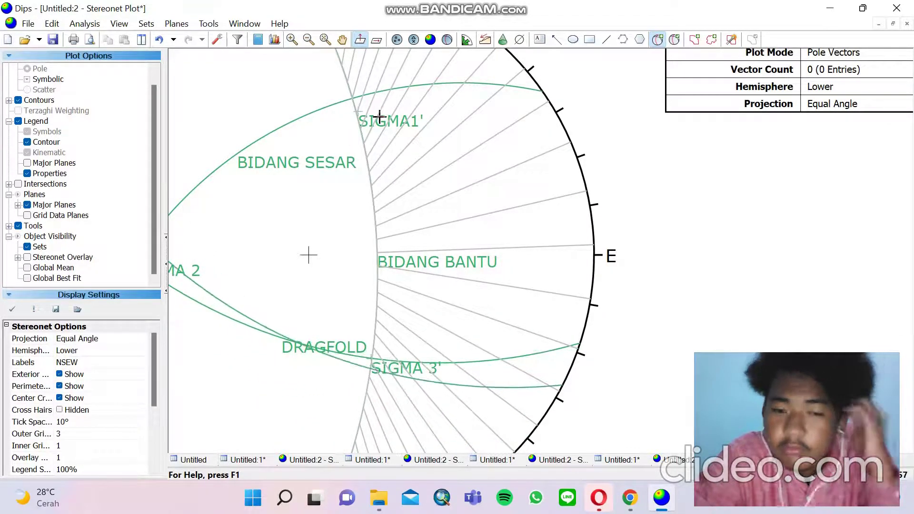
left_click(371, 184)
left_click(449, 191)
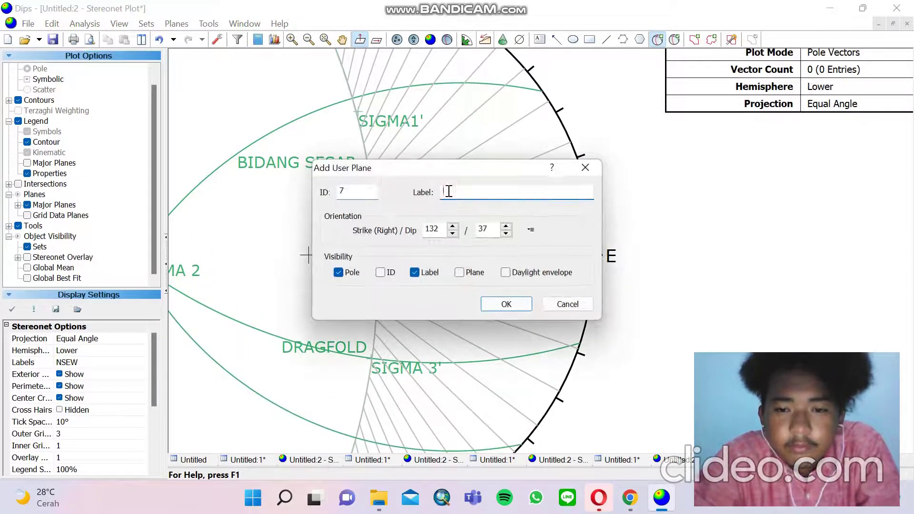
type("SIMA==")
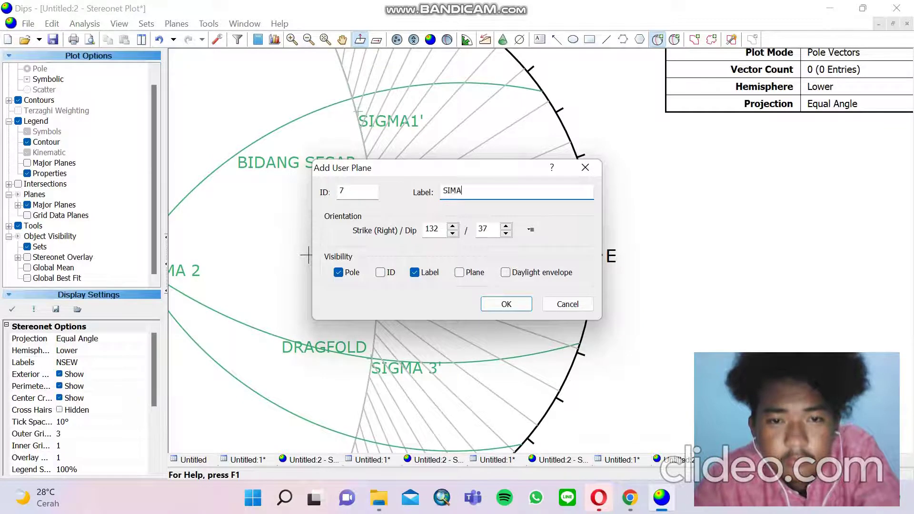
key("BackSpace")
key("BackSpace")
key("BackSpace")
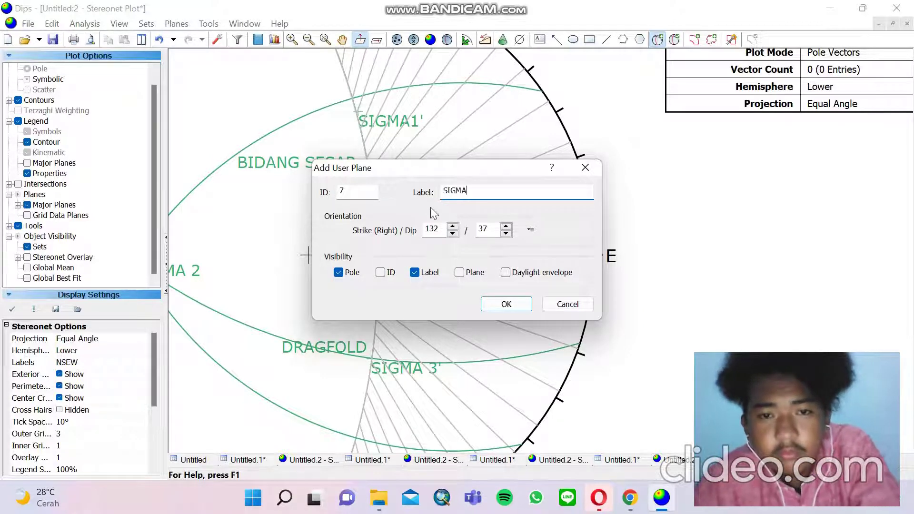
left_click(494, 307)
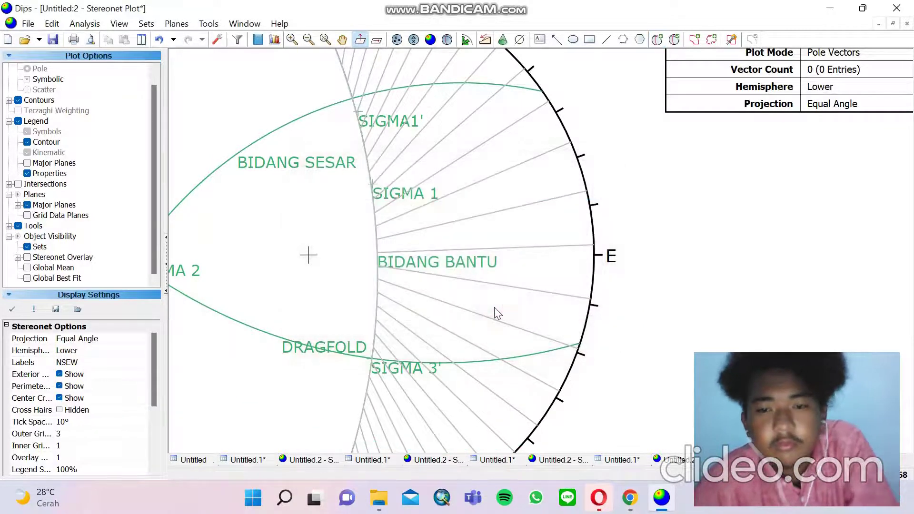
- Add user plane 254/64 labelled SIGMA 3 with its pole on BIDANG BANTU, south of SIGMA 3'
left_click(343, 39)
left_click_drag(451, 292, 456, 170)
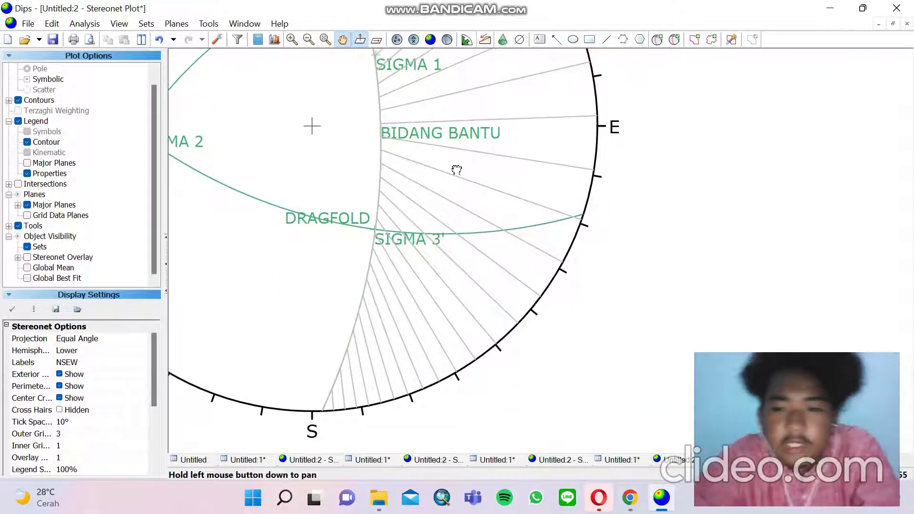
left_click(657, 39)
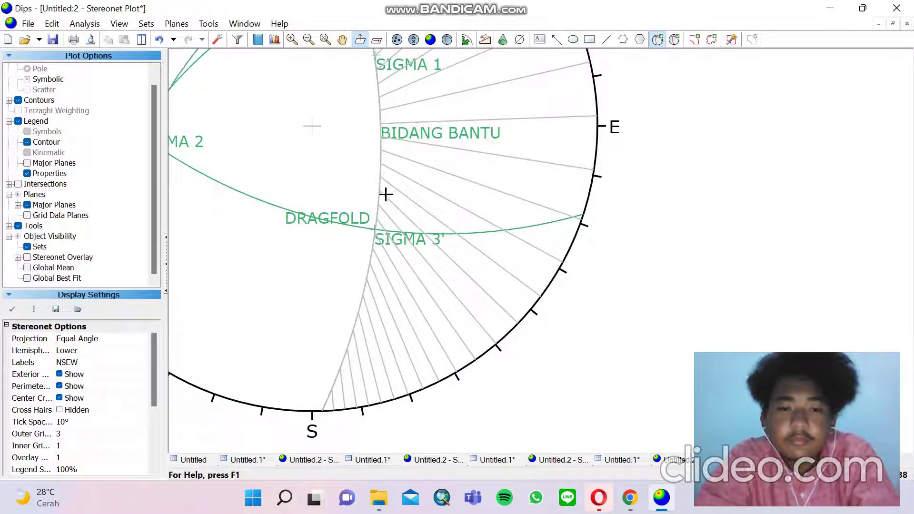
left_click(378, 213)
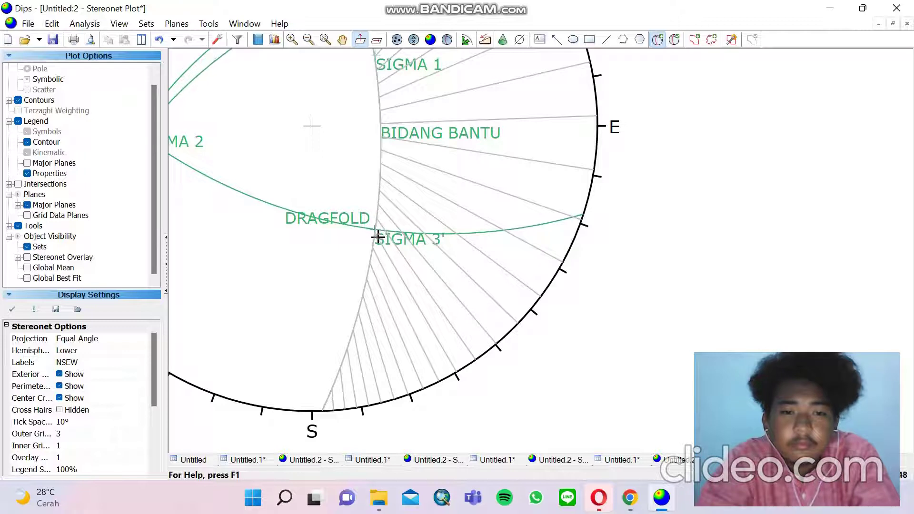
left_click(363, 293)
left_click(463, 190)
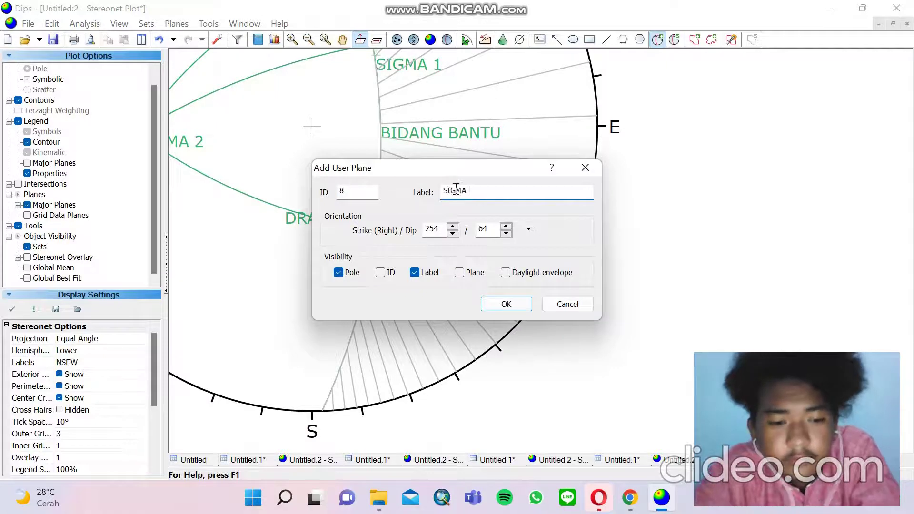
left_click(506, 304)
key("F2")
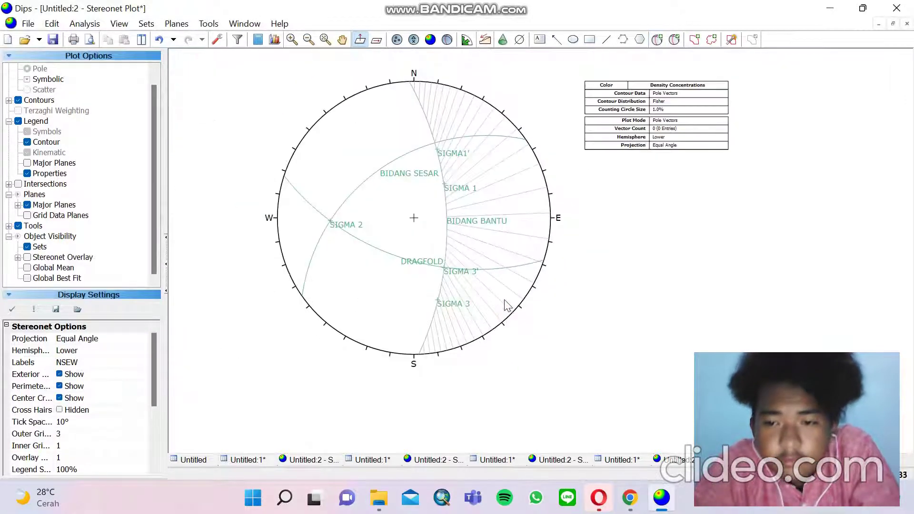
left_click(343, 40)
left_click_drag(476, 181, 414, 223)
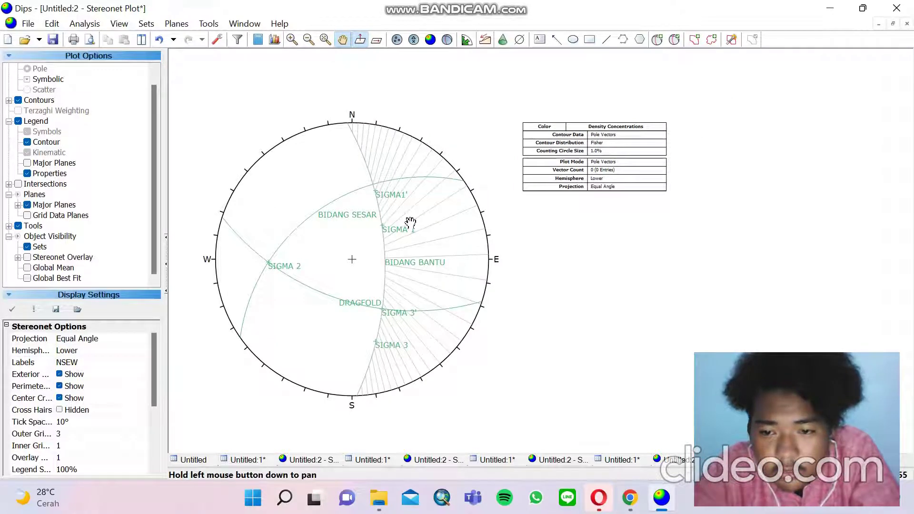
- Remove the pitch grid from BIDANG BANTU and show all legend sections, including the major planes table
left_click(216, 25)
left_click(289, 272)
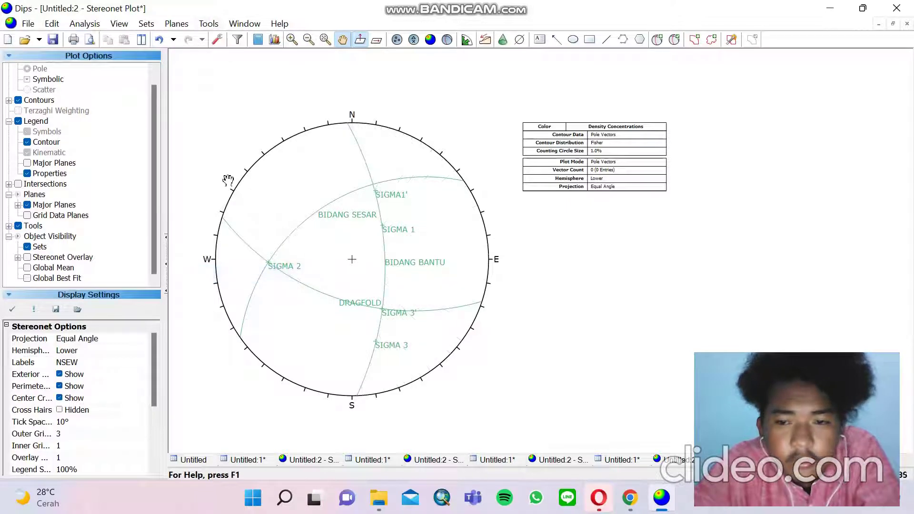
left_click(18, 121)
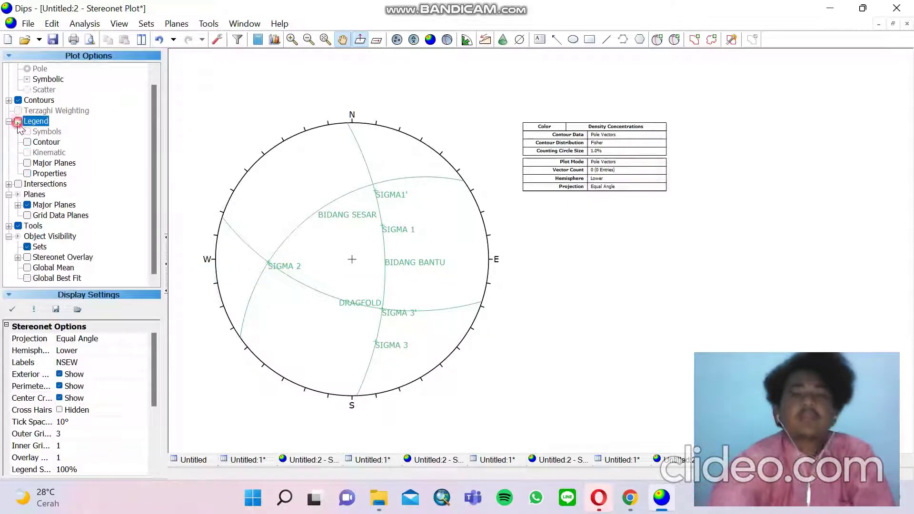
left_click(18, 122)
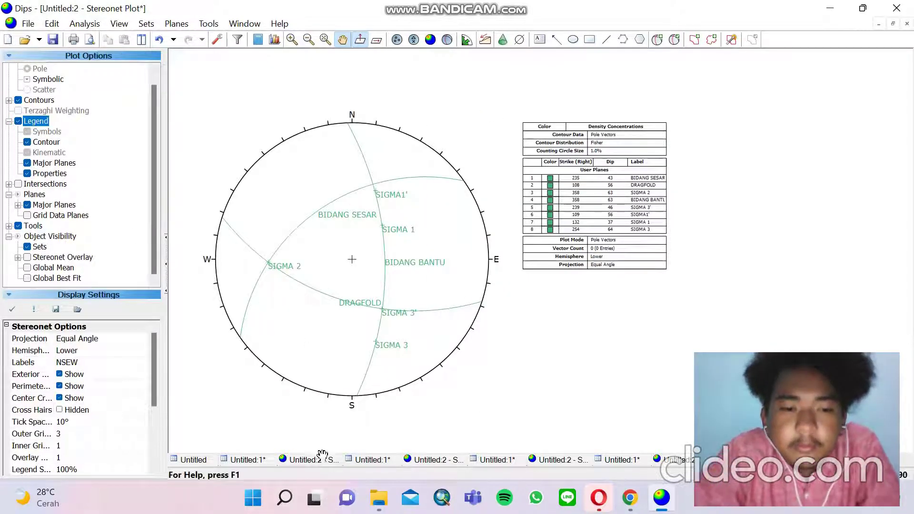
- Review the completed stereonets in the other plot windows, ending on the dragfold stereonet
left_click(433, 460)
left_click(568, 461)
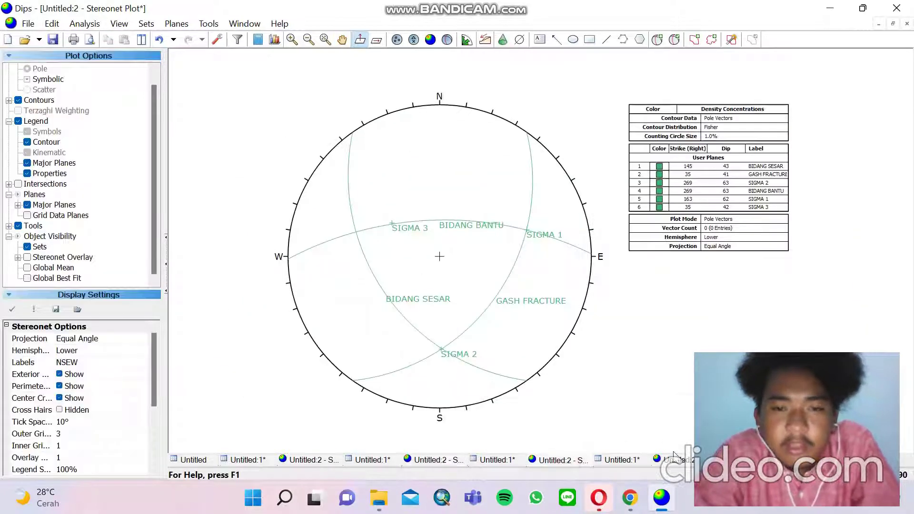
left_click(688, 462)
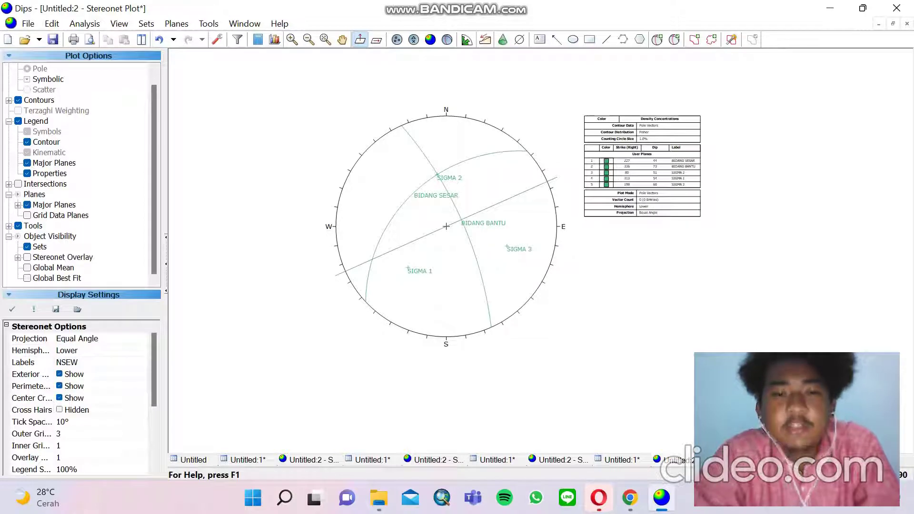
left_click(811, 461)
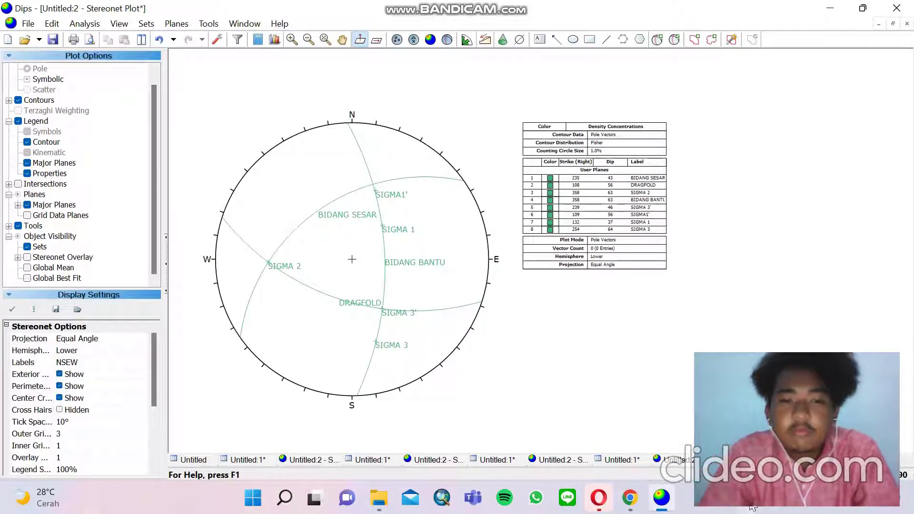